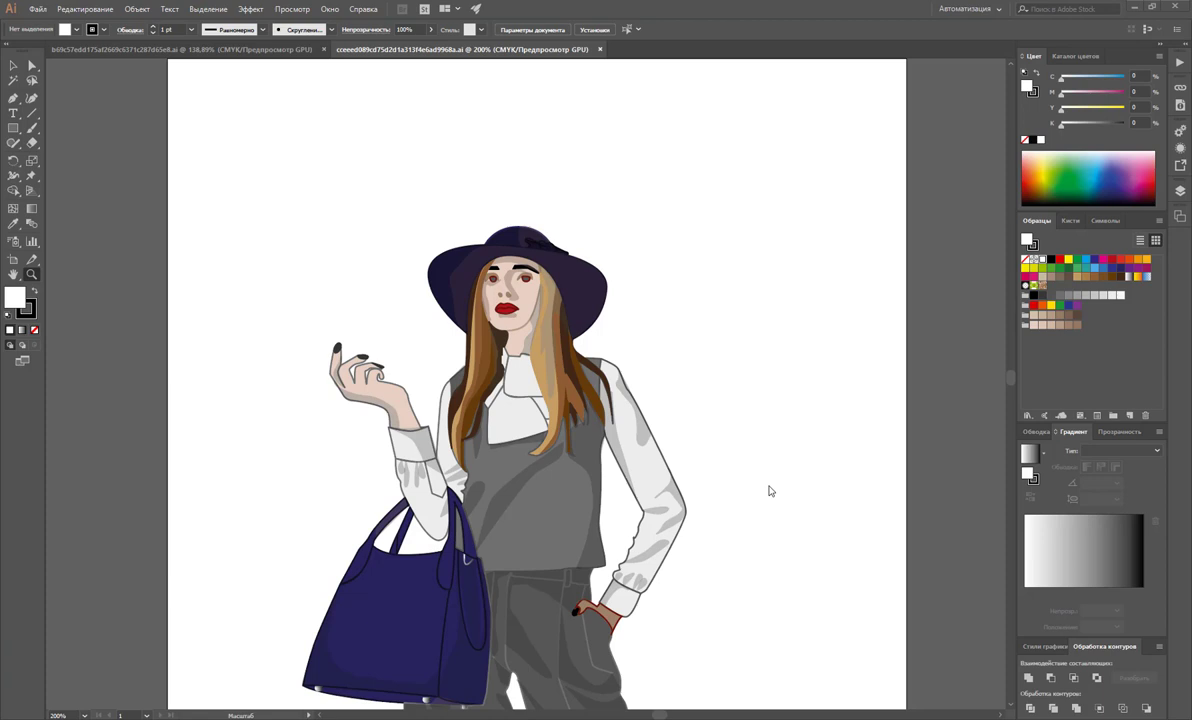
Step: Look over the whole illustration and examine the hand tucked into the trouser pocket up close
scroll(769, 489, down, 2)
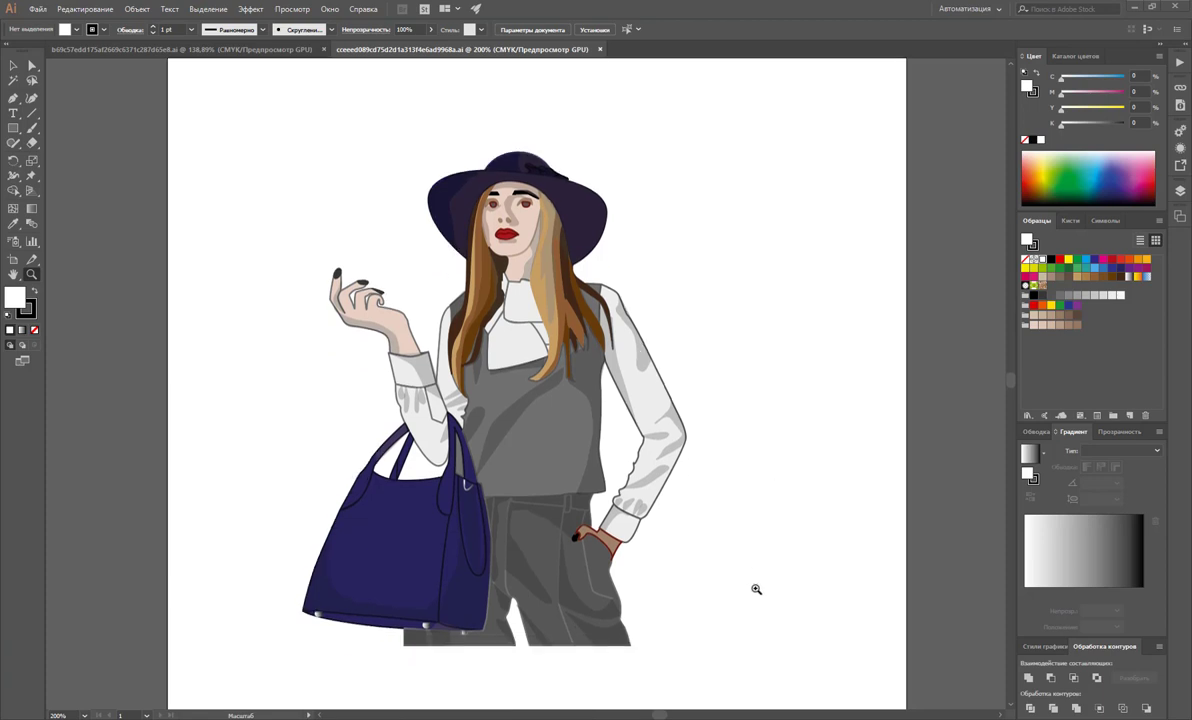
key(ctrl+z)
key(ctrl+z)
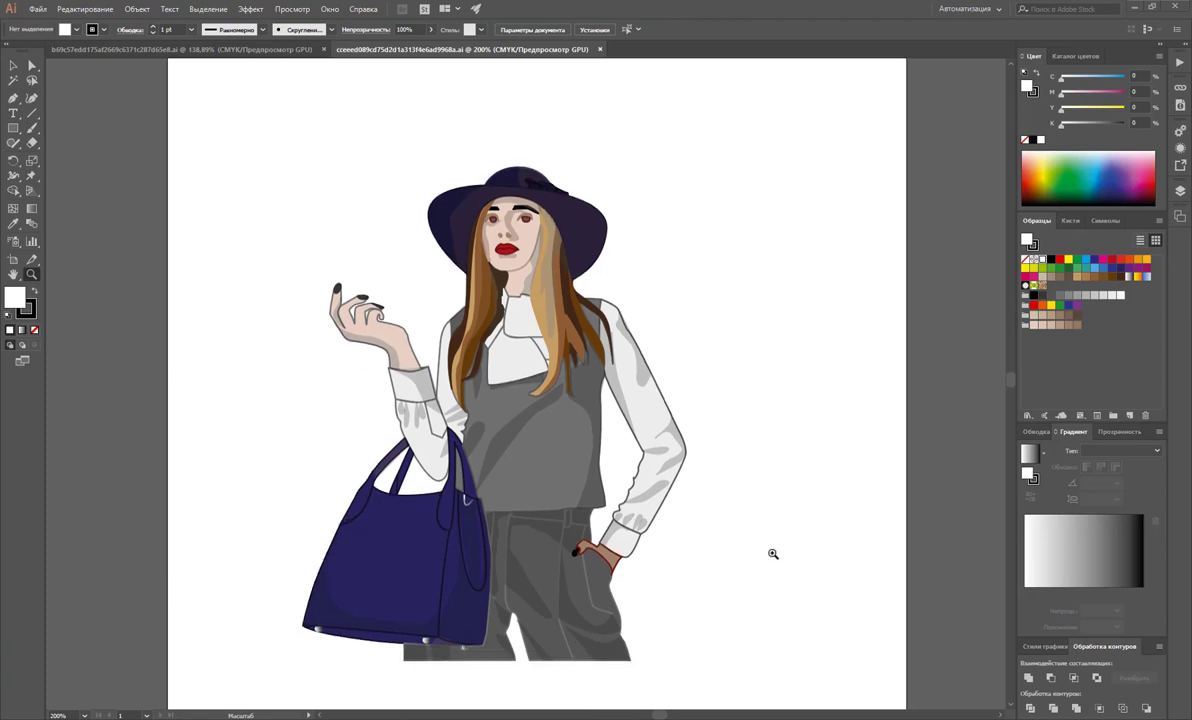
key(ctrl+z)
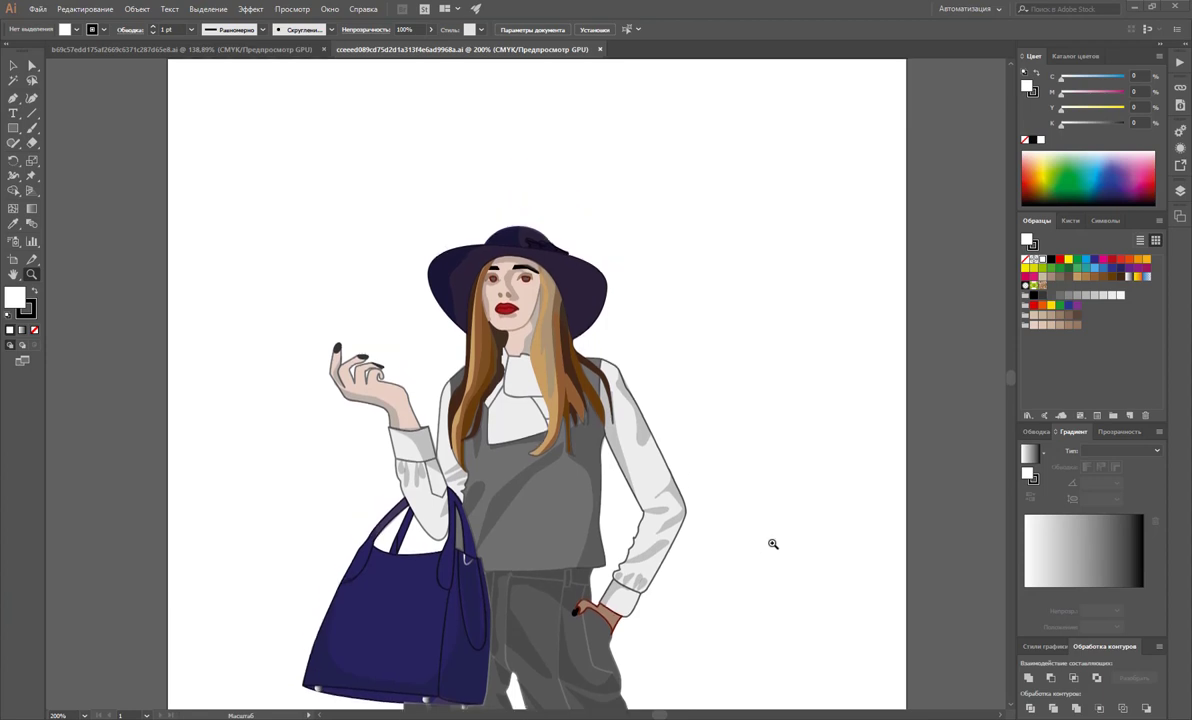
scroll(772, 543, up, 2)
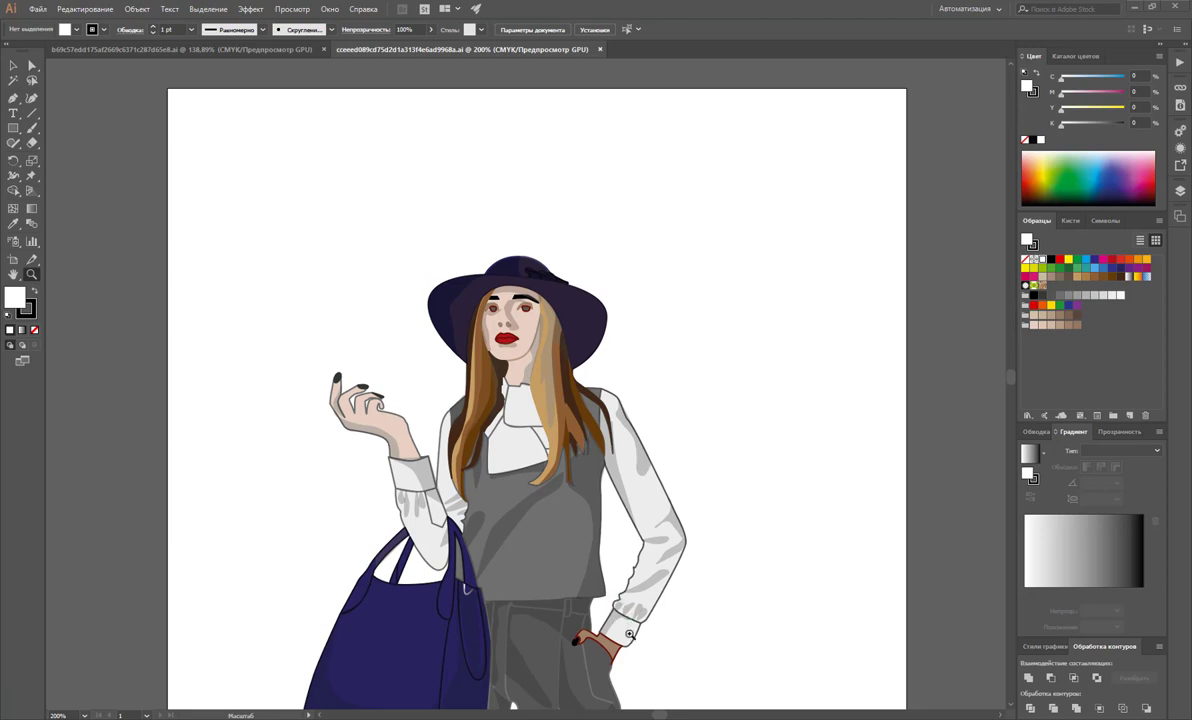
click(576, 621)
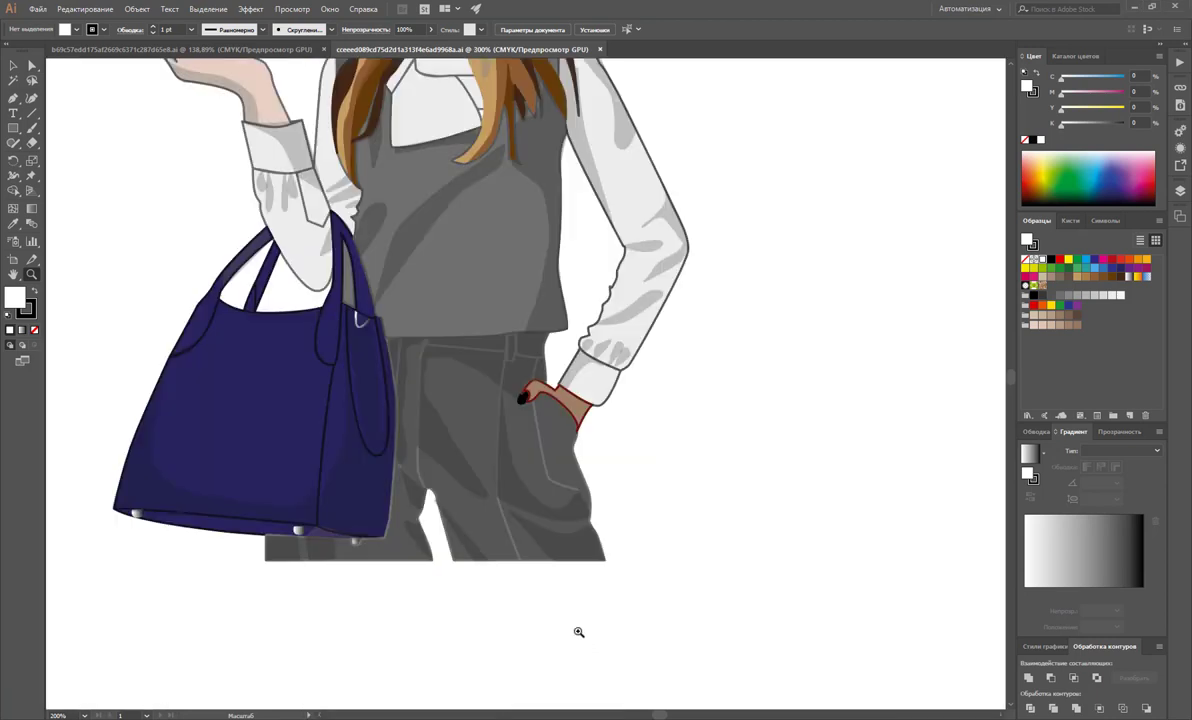
scroll(581, 511, up, 1)
click(551, 449)
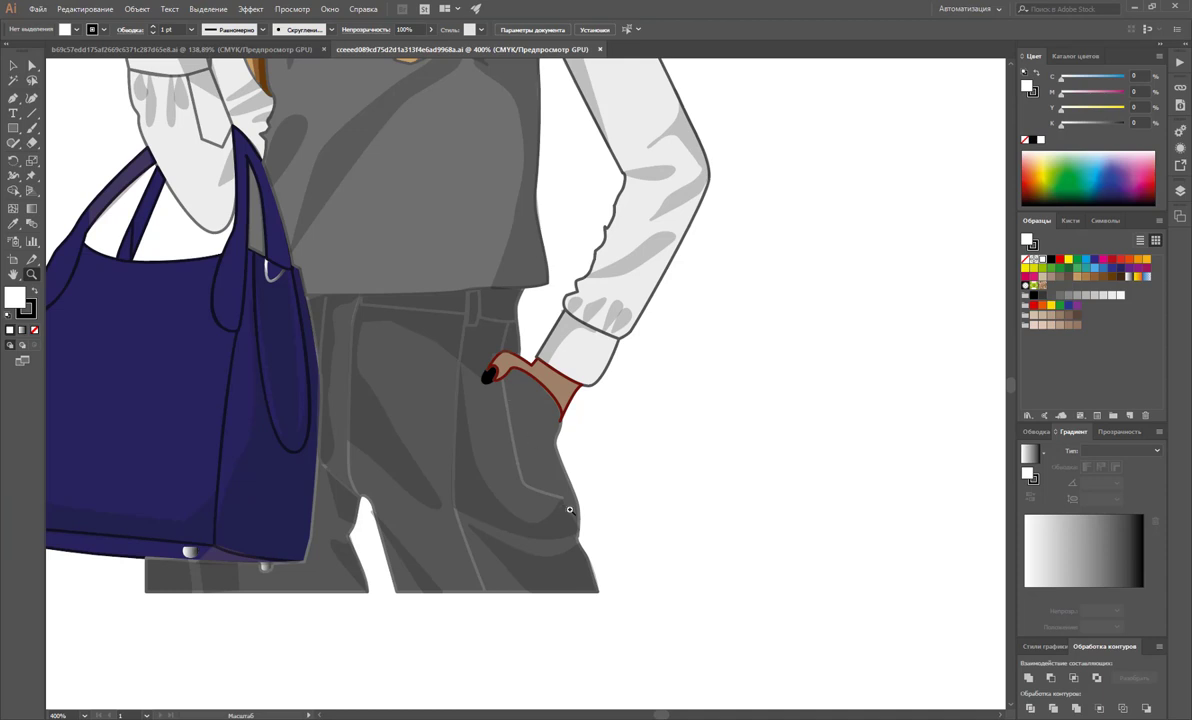
scroll(570, 510, up, 4)
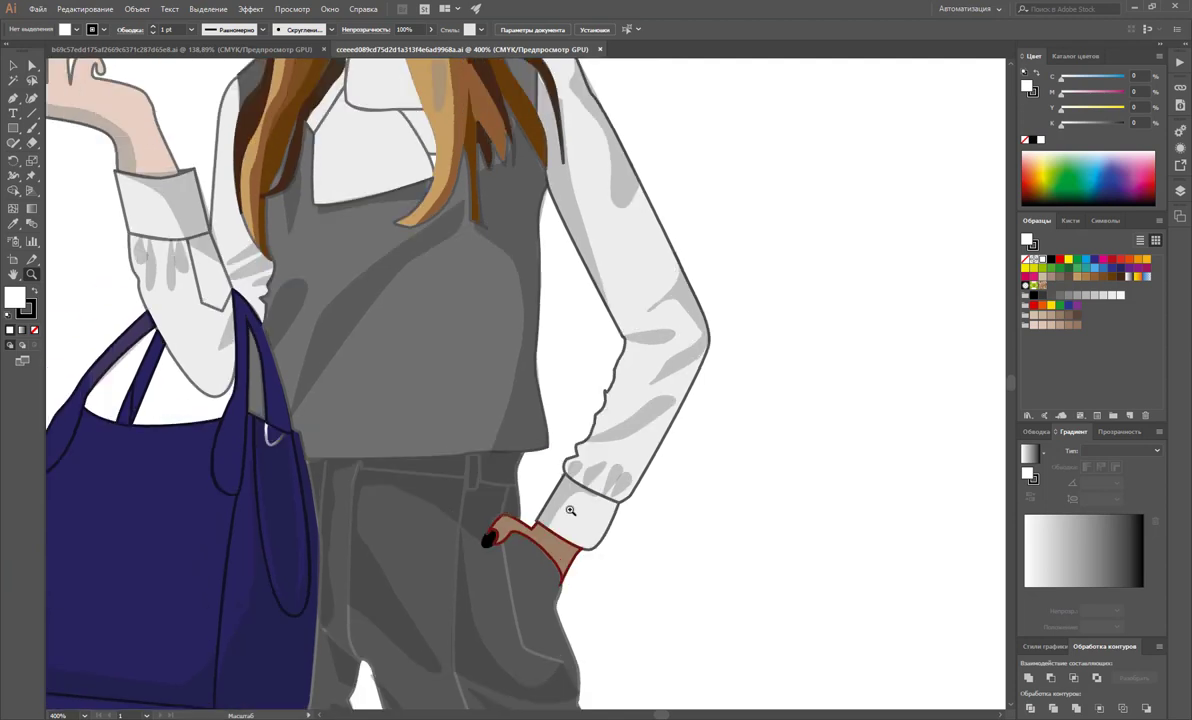
scroll(570, 510, down, 1)
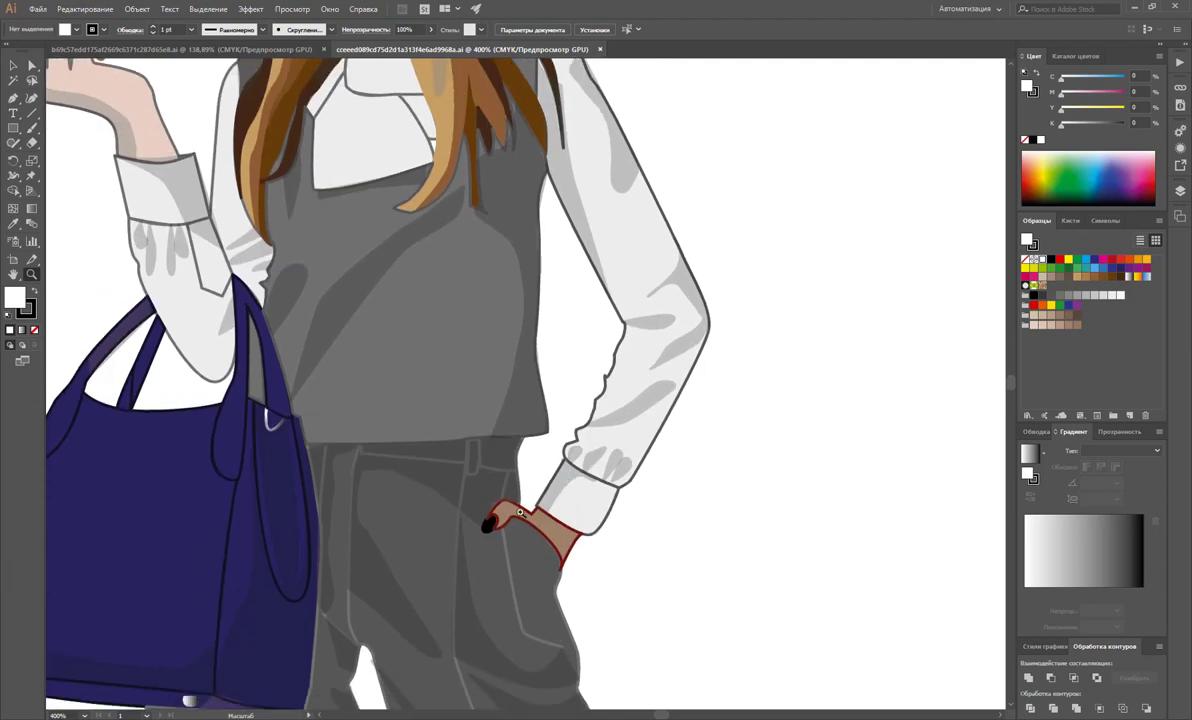
click(521, 517)
click(538, 439)
scroll(545, 444, up, 2)
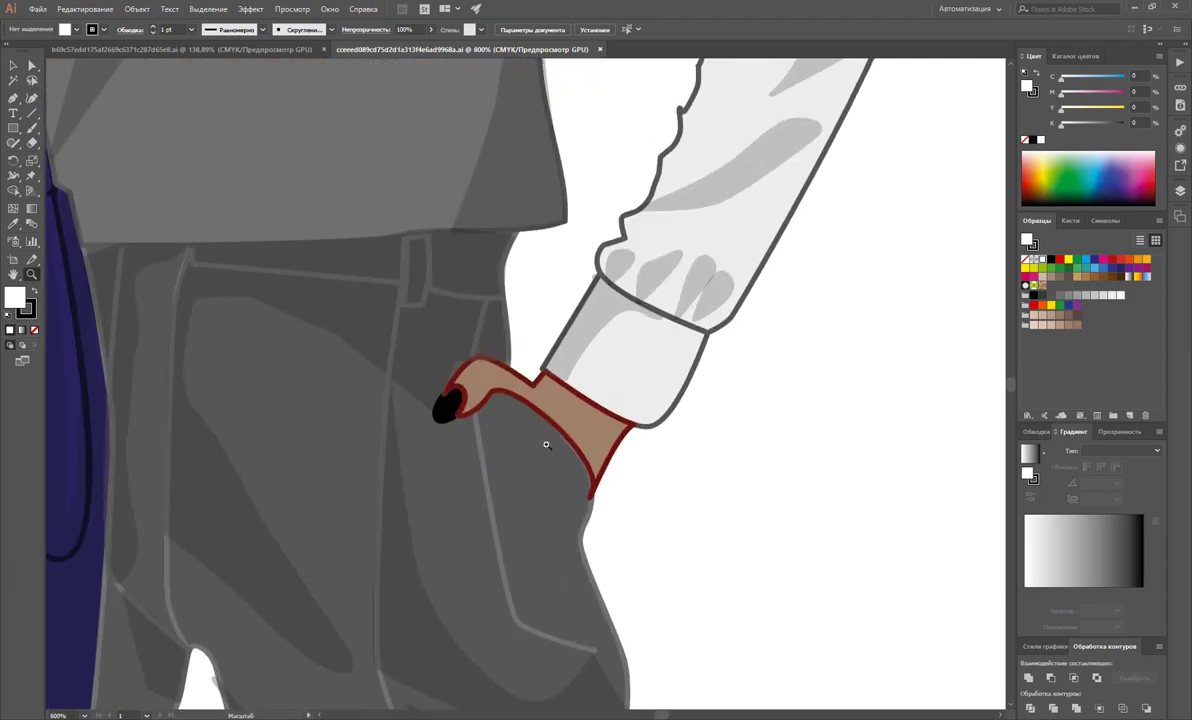
Step: Set the stroke weight of the brown hand shape at the trouser pocket to 0.25 pt
click(31, 64)
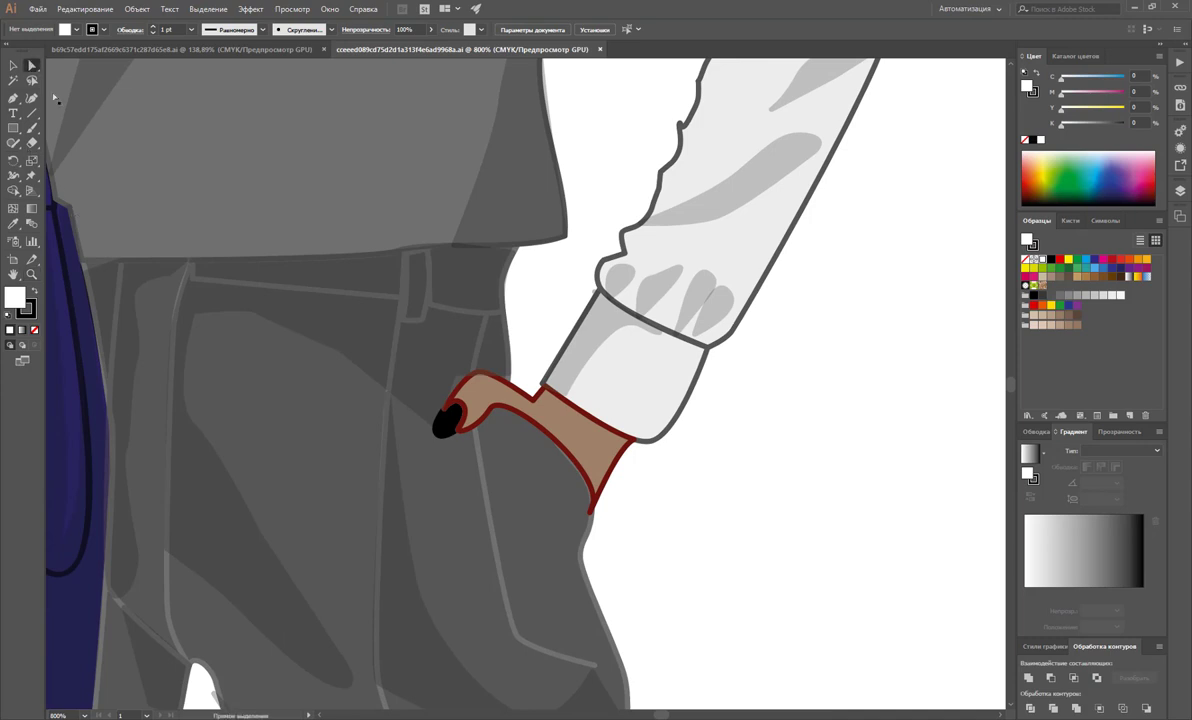
click(499, 398)
click(499, 398)
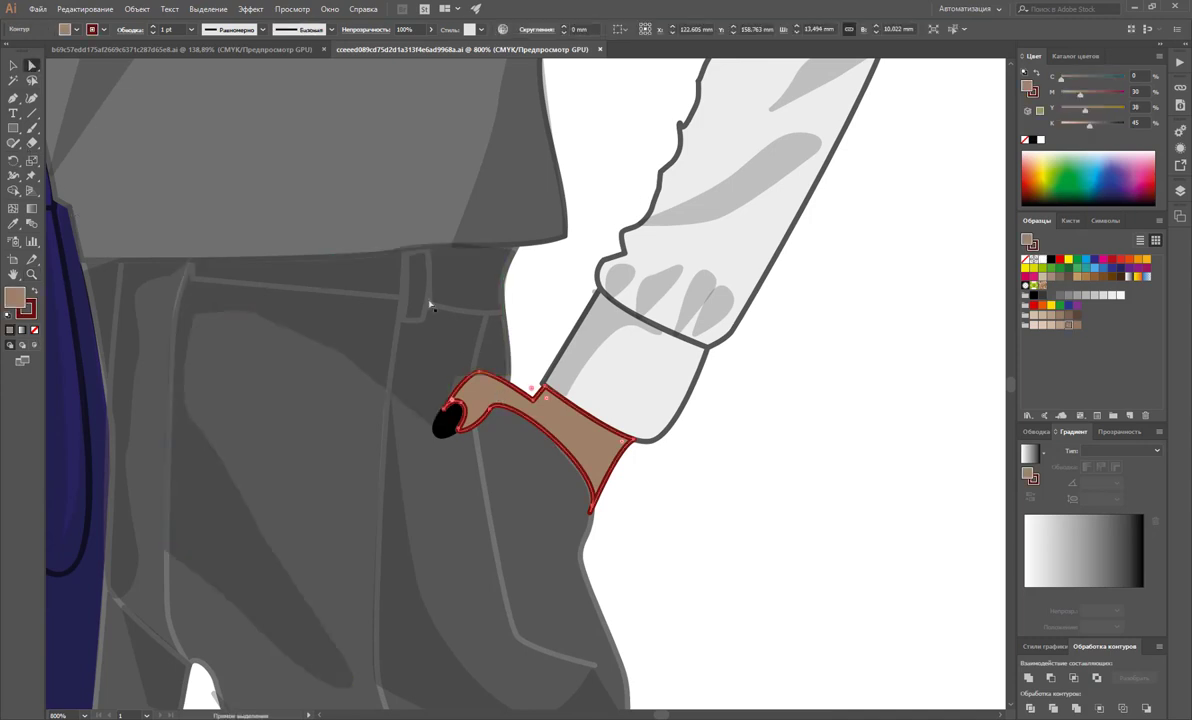
shift+click(425, 240)
click(191, 29)
click(200, 45)
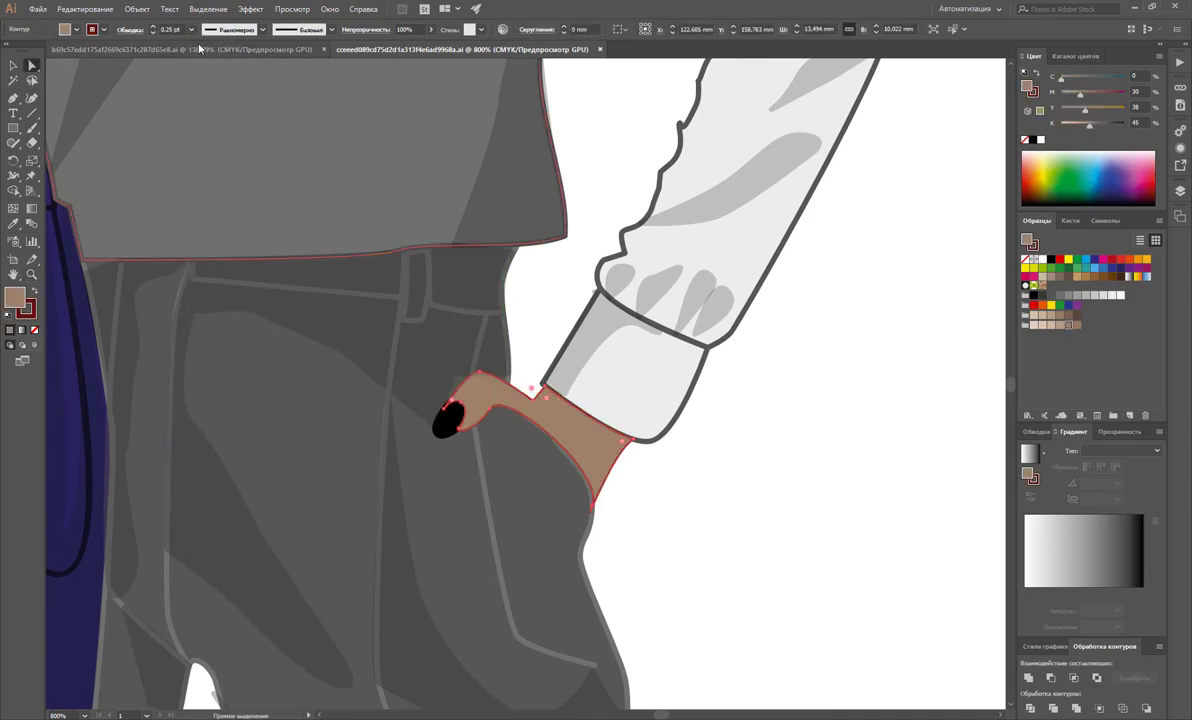
click(778, 521)
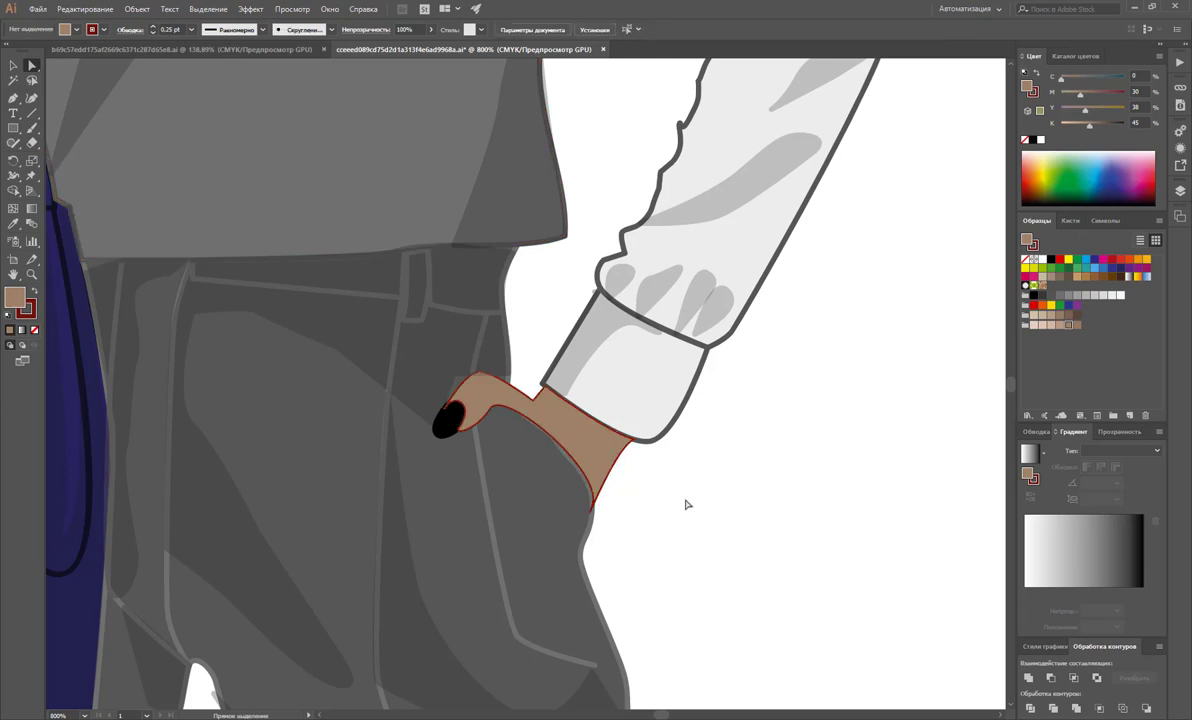
Step: Remove the dark red stroke from the brown hand shape, leaving only its fill
click(580, 442)
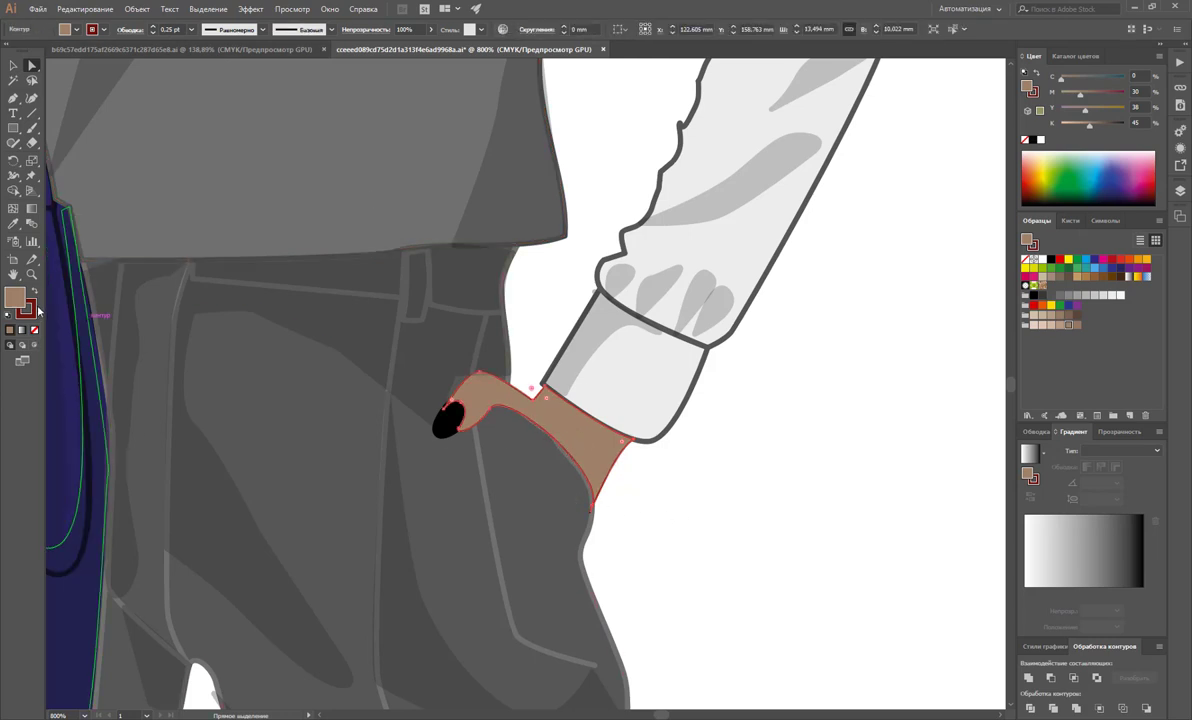
click(32, 315)
click(33, 331)
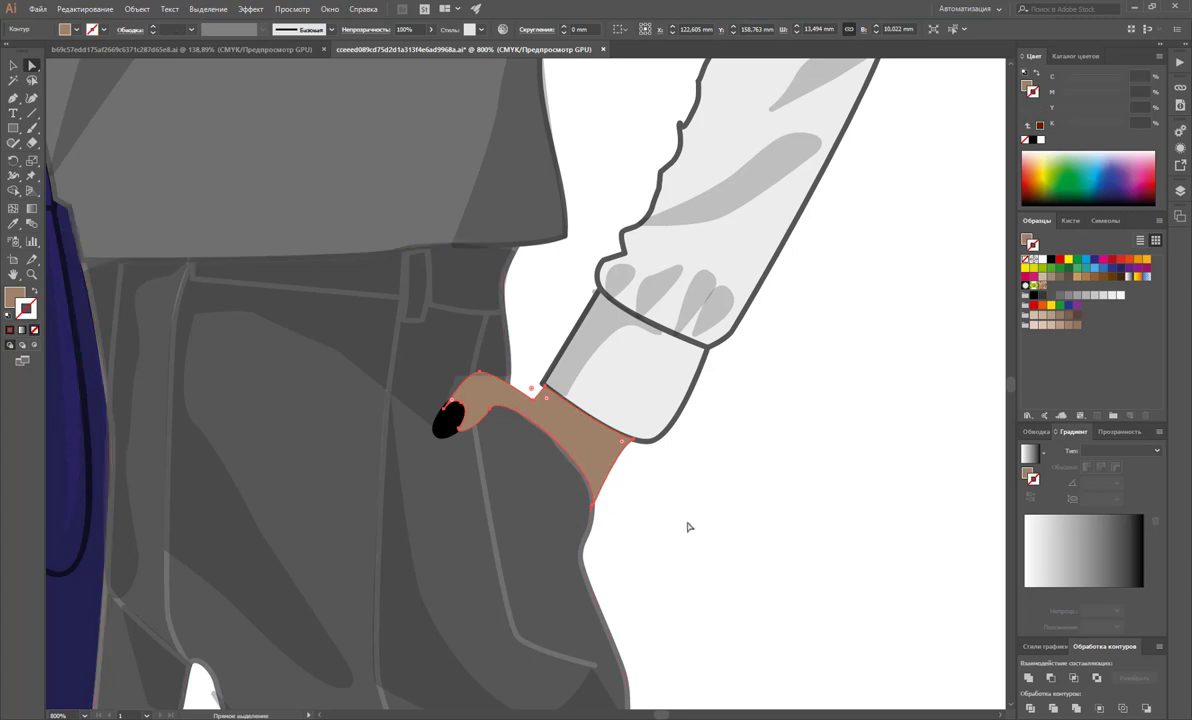
click(686, 524)
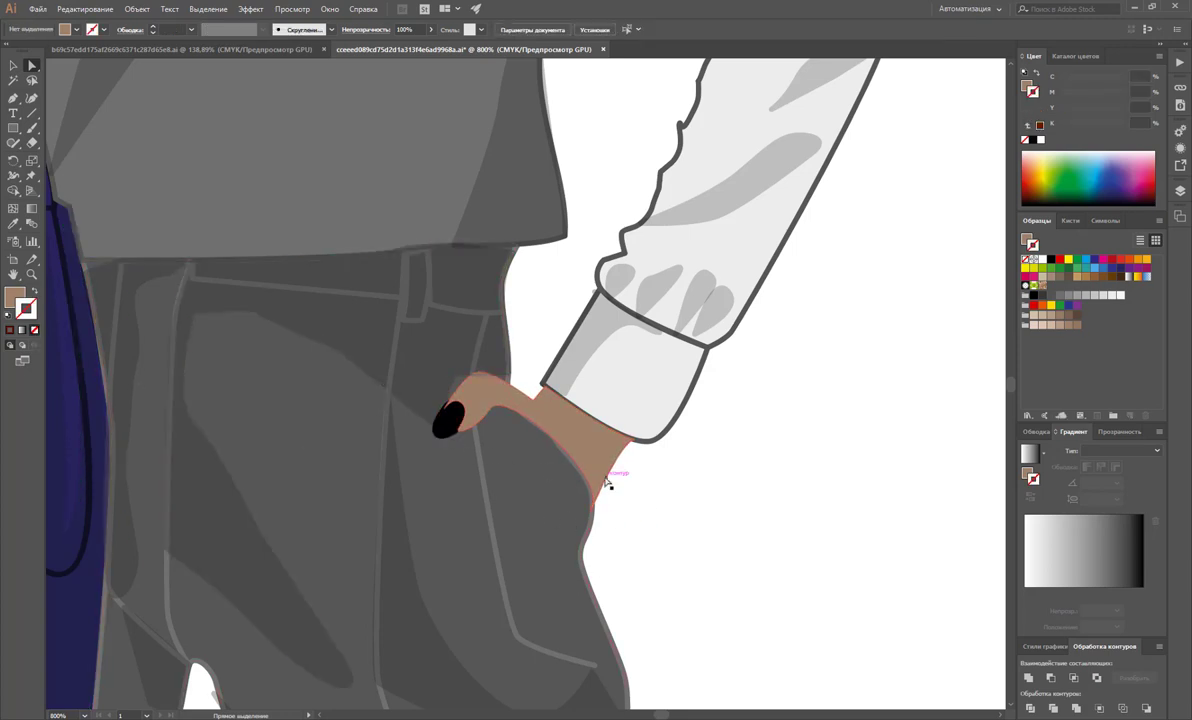
Step: Bring the black fingernail of the pocket hand to the front and remove its stroke
click(344, 341)
shift+click(344, 341)
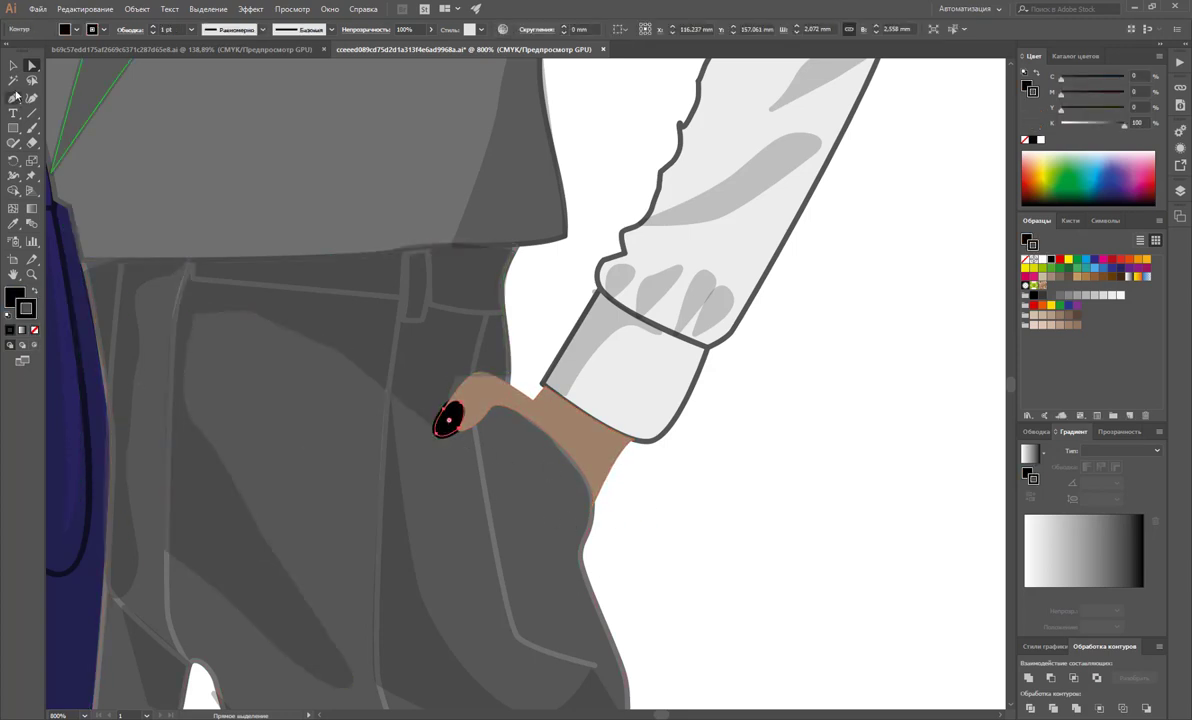
click(12, 66)
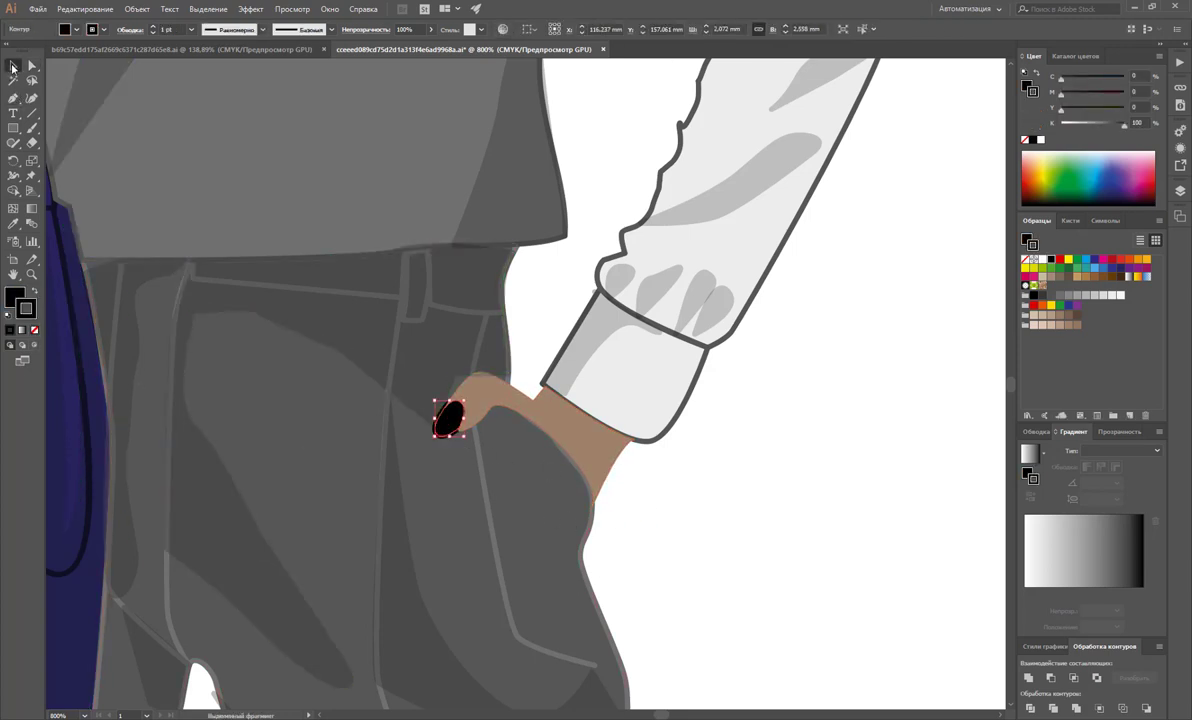
right_click(446, 418)
mouse_move(520, 613)
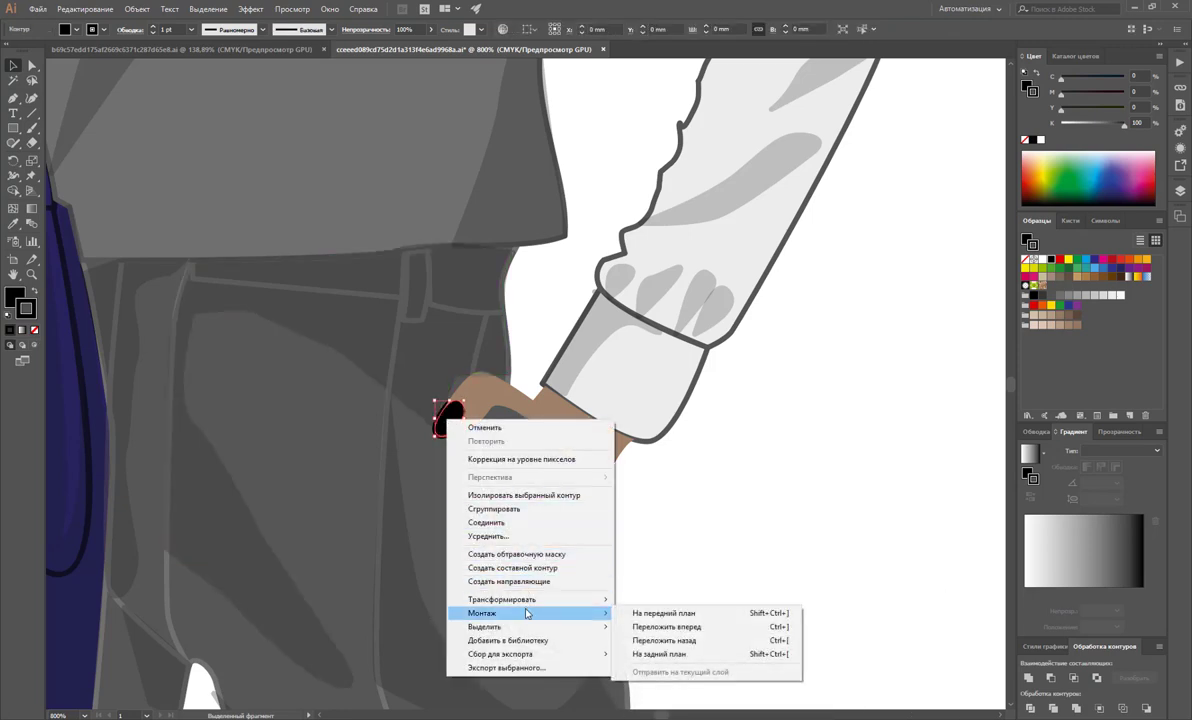
click(650, 613)
click(449, 418)
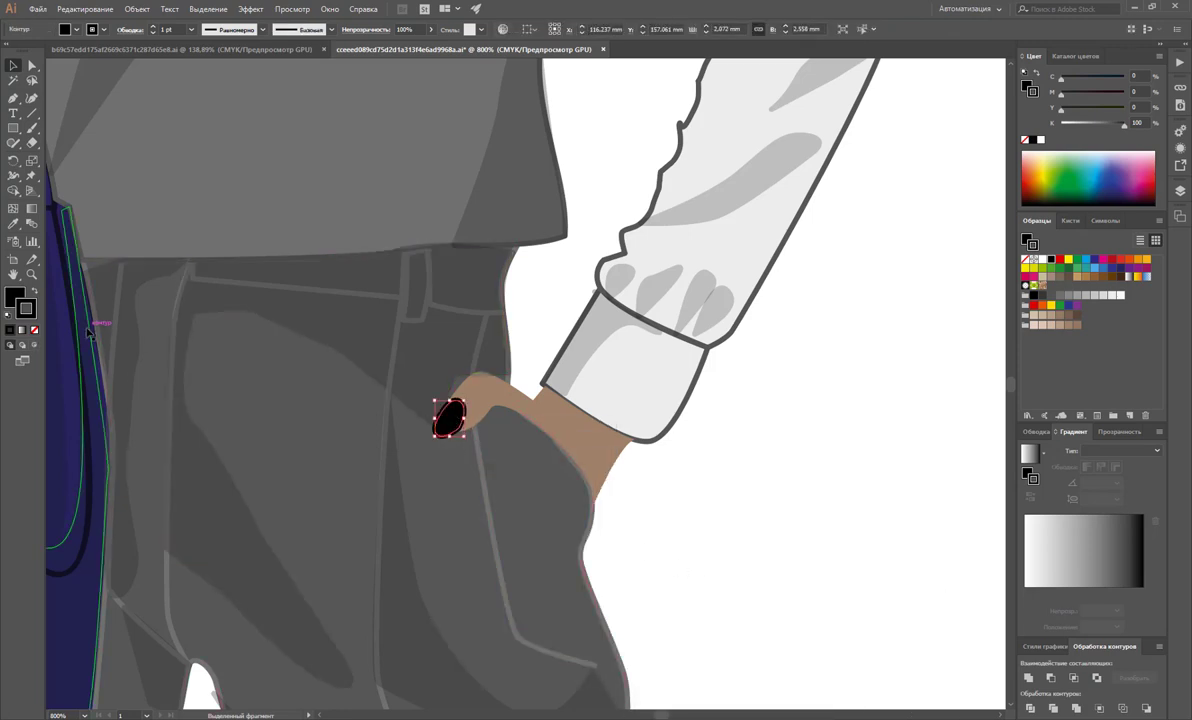
click(662, 508)
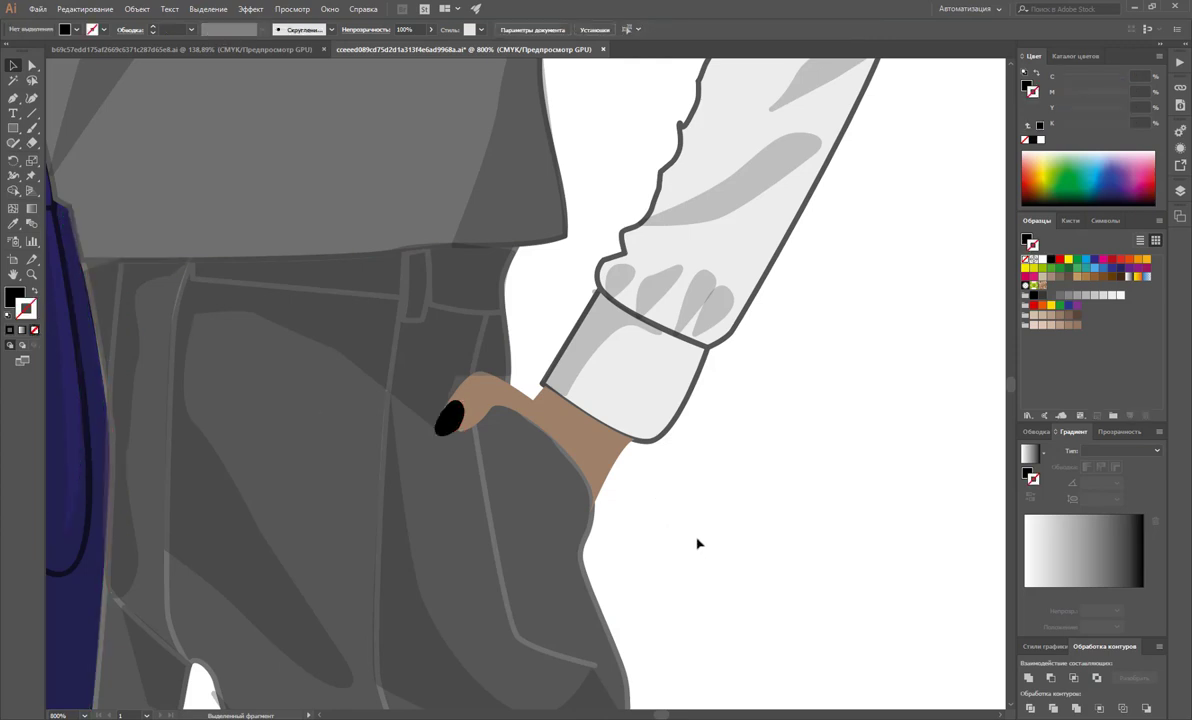
Step: Bring the brown hand shape and its black fingernail to the front together
scroll(698, 543, up, 1)
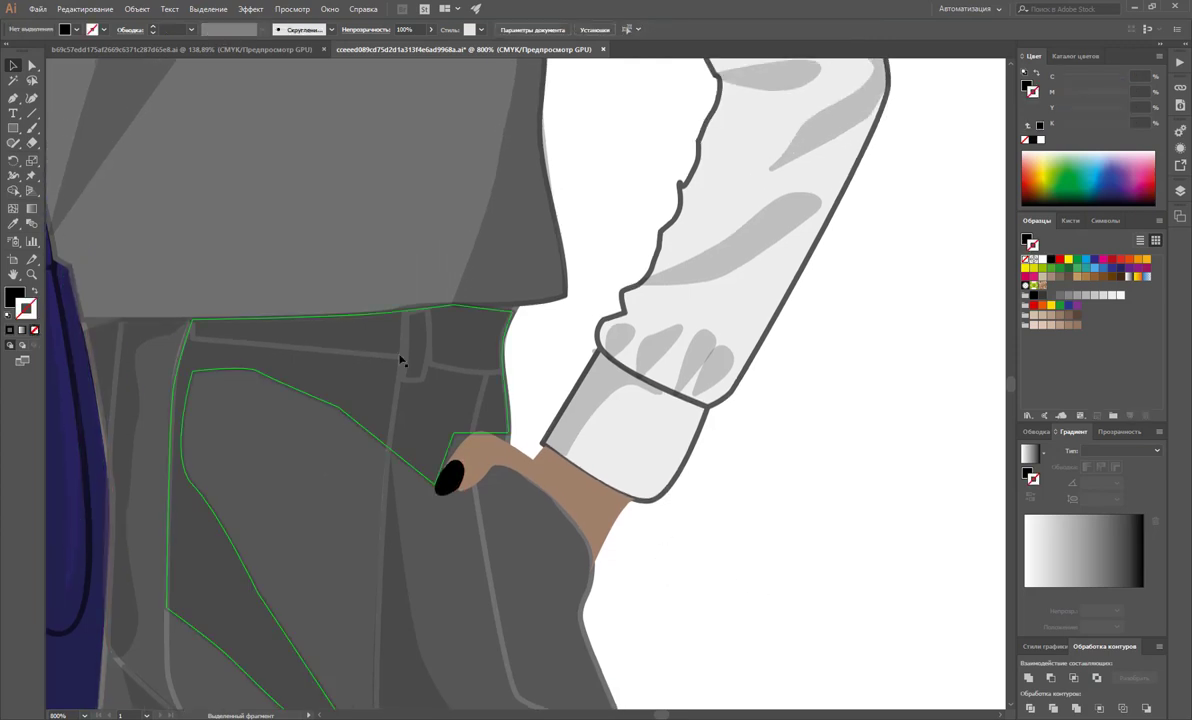
click(594, 502)
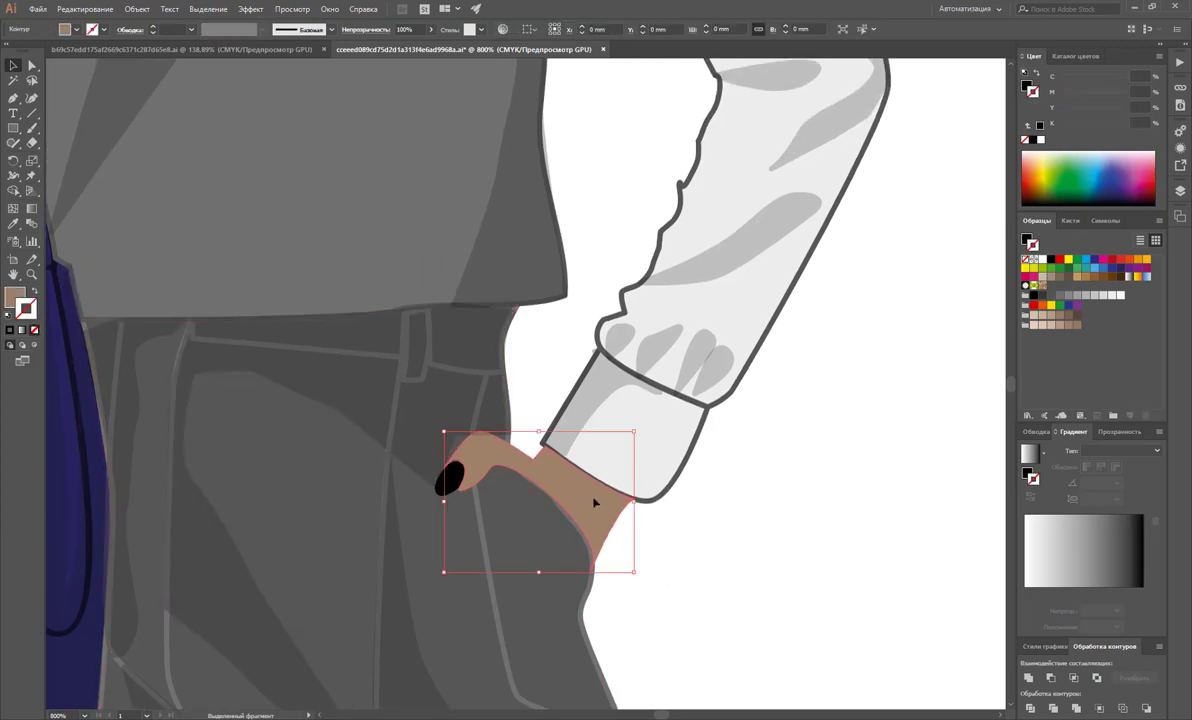
click(702, 583)
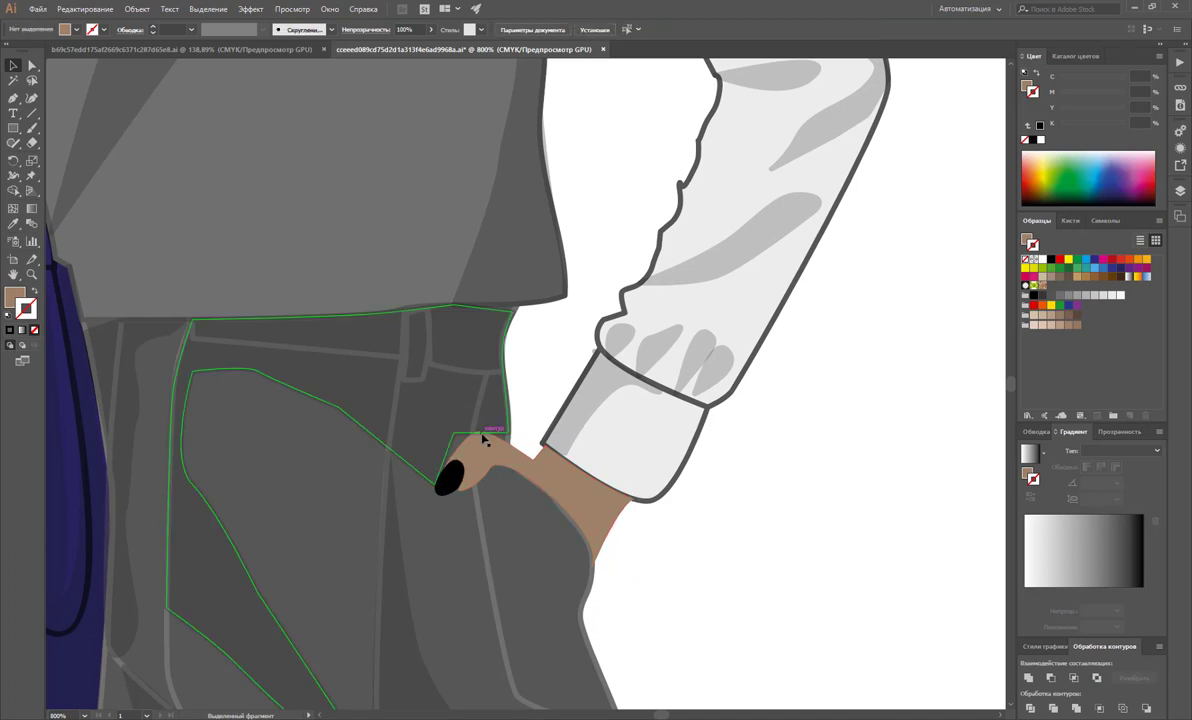
click(484, 440)
click(518, 401)
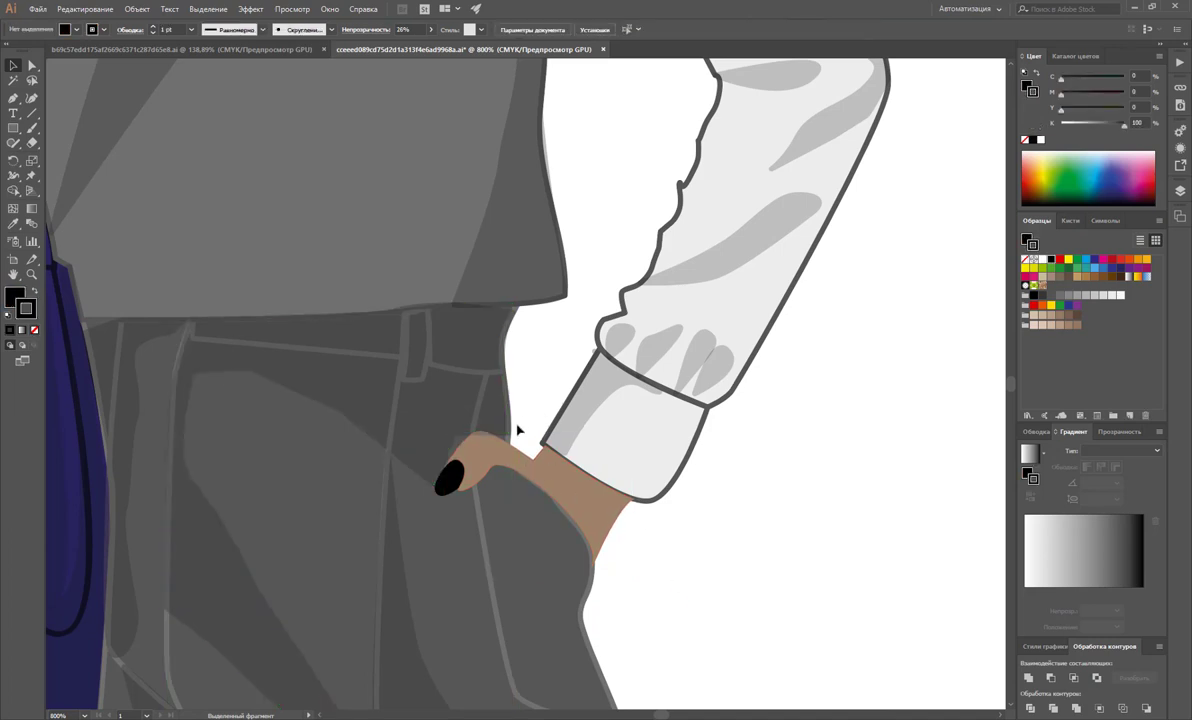
click(493, 471)
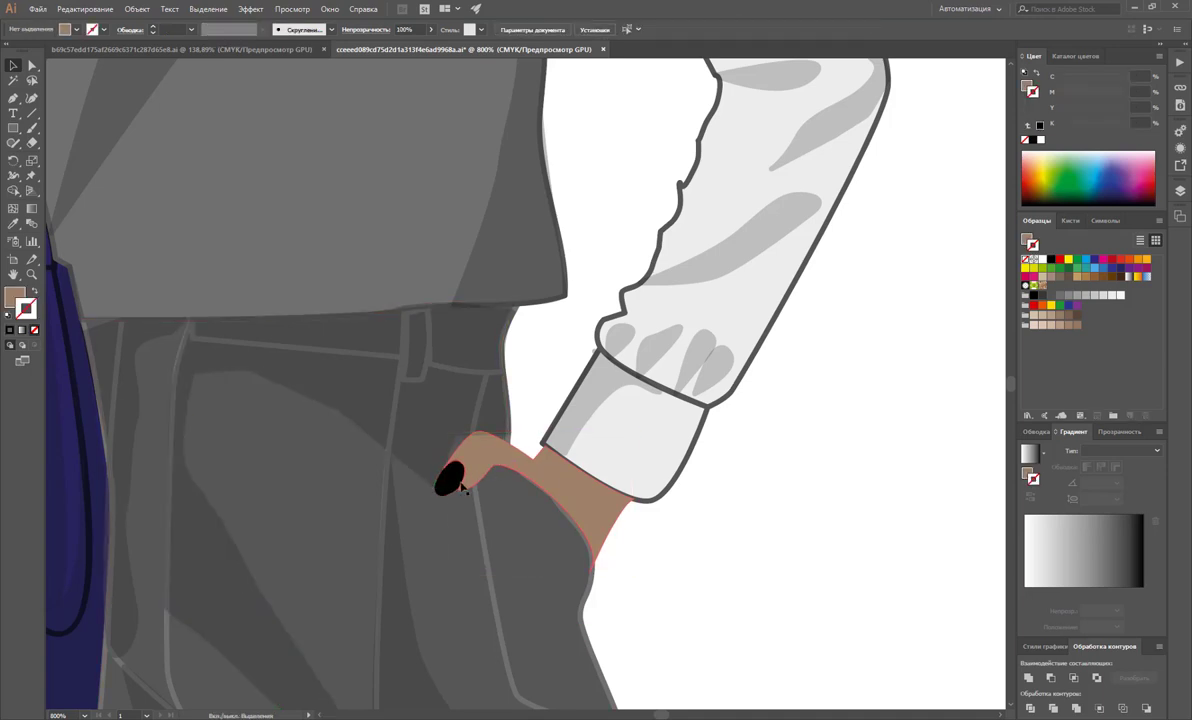
click(450, 478)
shift+click(490, 462)
right_click(492, 462)
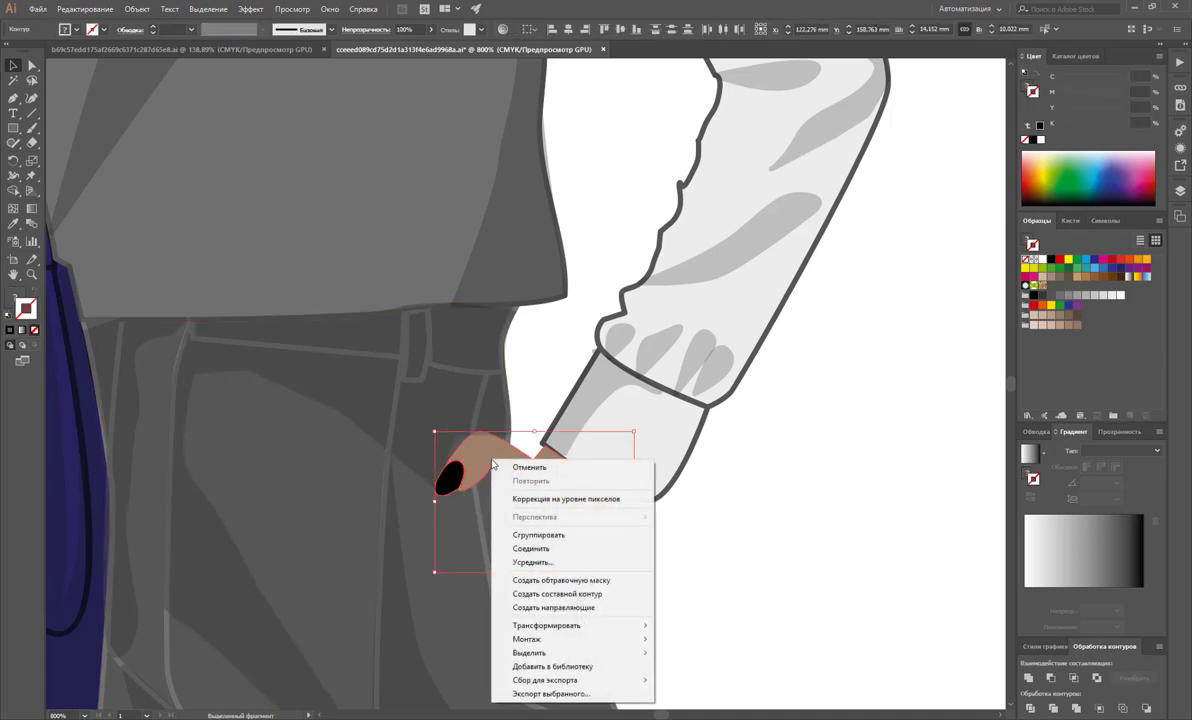
mouse_move(530, 638)
click(695, 638)
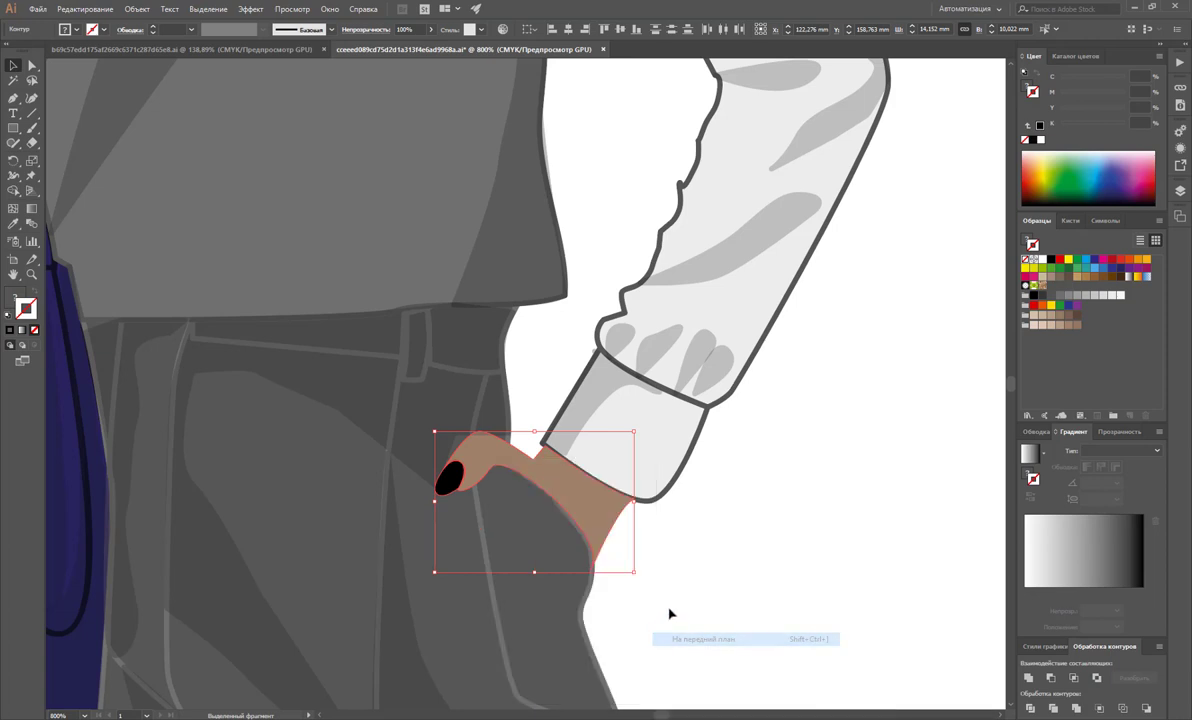
click(669, 595)
Step: Add an anchor point to the trouser shadow's edge above the thumb and move it slightly upward
click(477, 430)
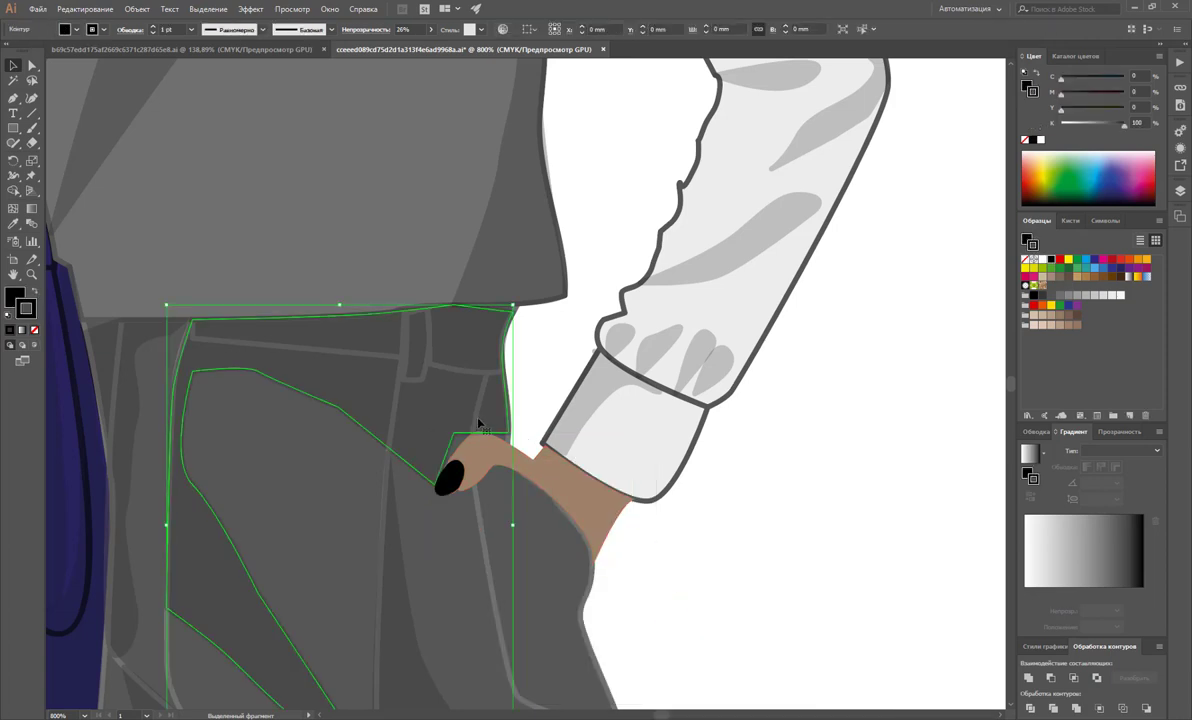
click(1179, 192)
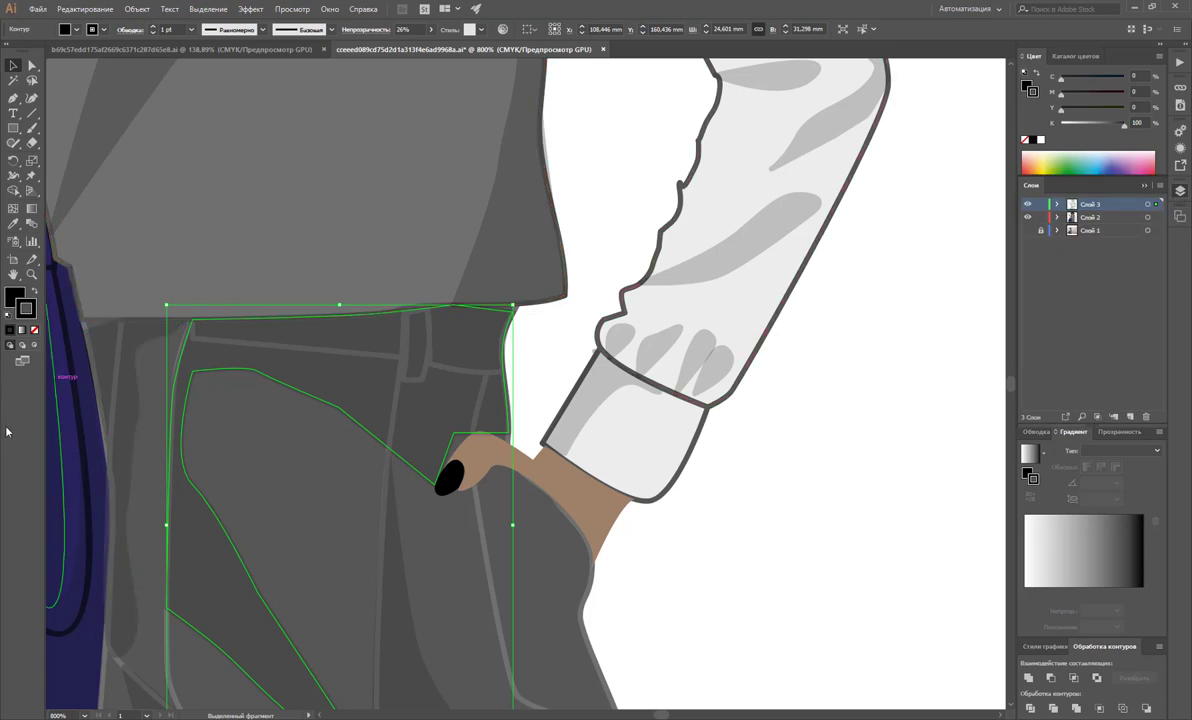
click(31, 274)
click(419, 476)
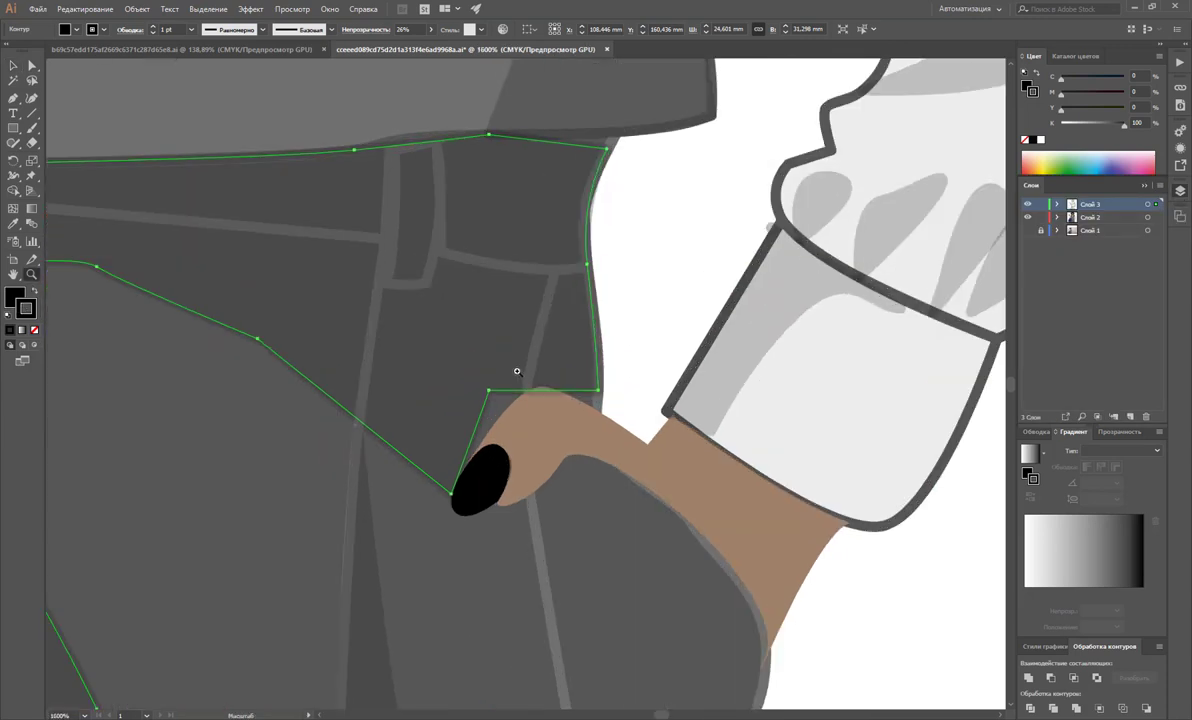
click(517, 372)
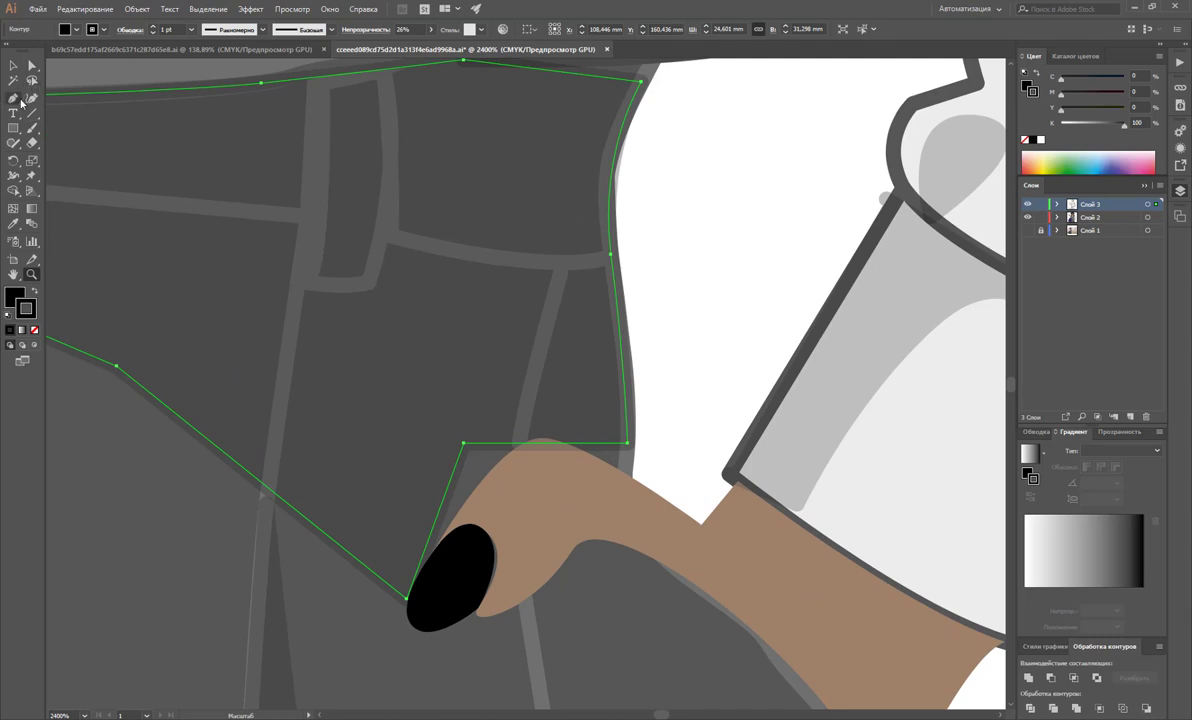
click(13, 97)
click(542, 443)
click(31, 66)
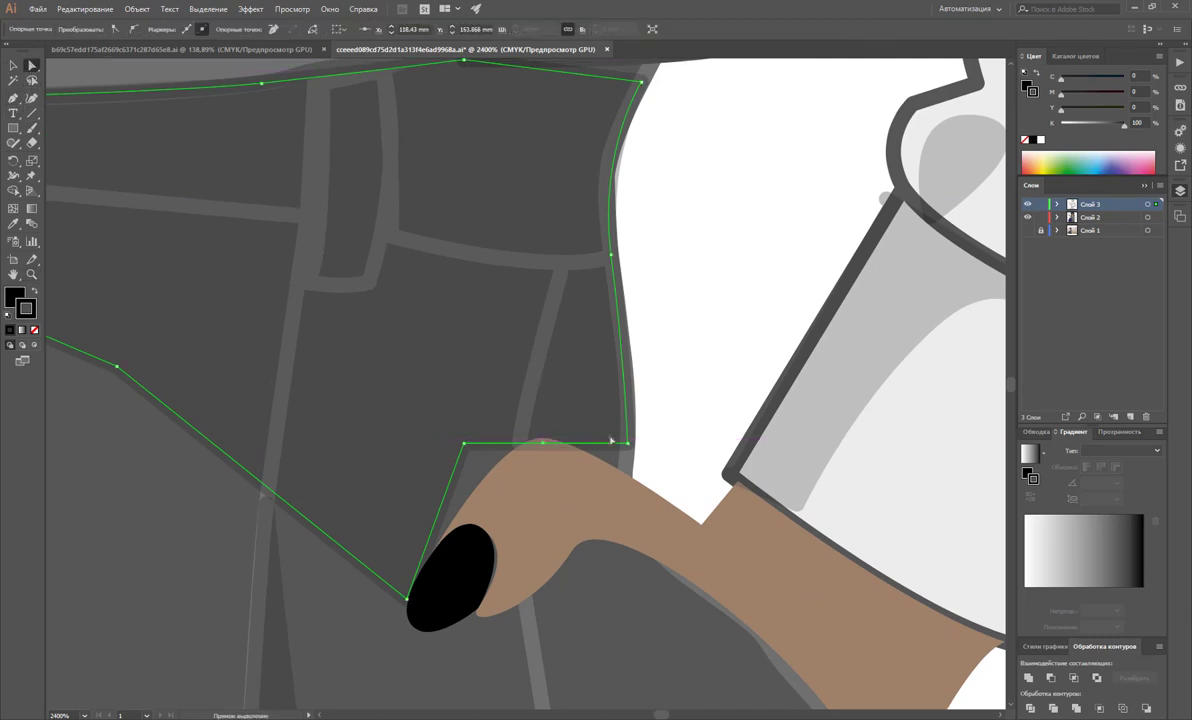
drag(545, 444, 544, 425)
click(686, 434)
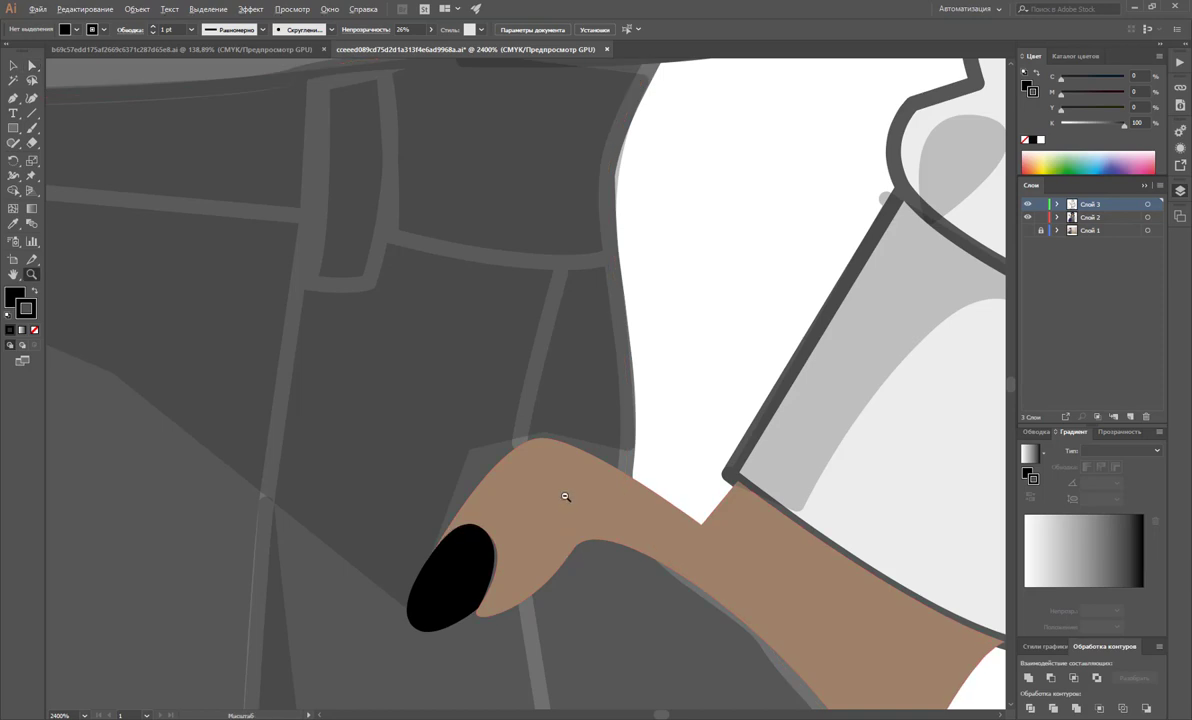
Step: Remove the trouser shadow's stroke and move its three anchor points around the thumb closer to the brown hand's upper edge
key(z)
click(31, 65)
click(466, 420)
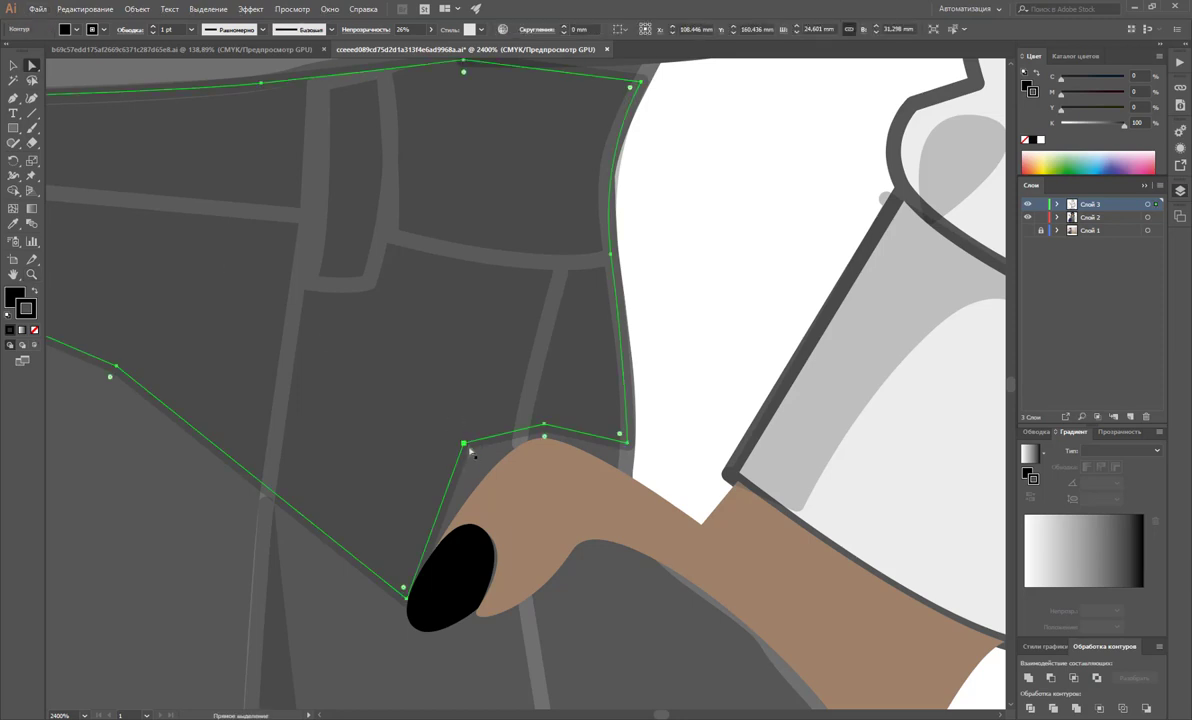
drag(466, 448, 460, 497)
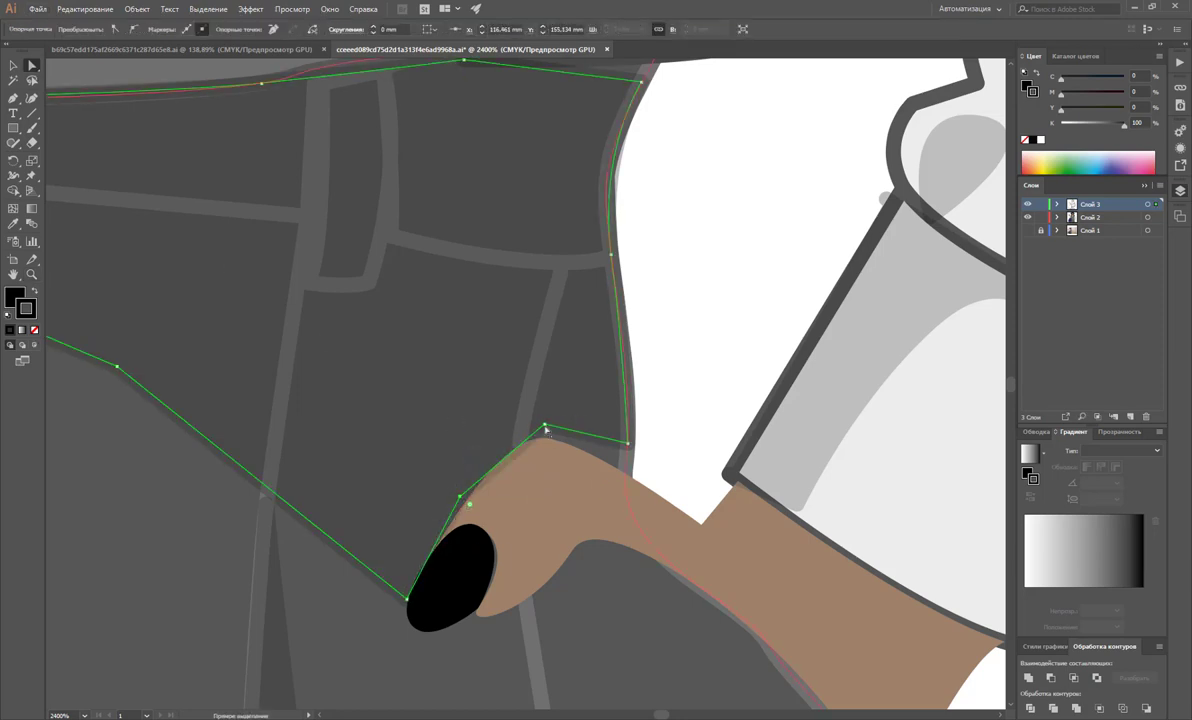
drag(545, 426, 528, 432)
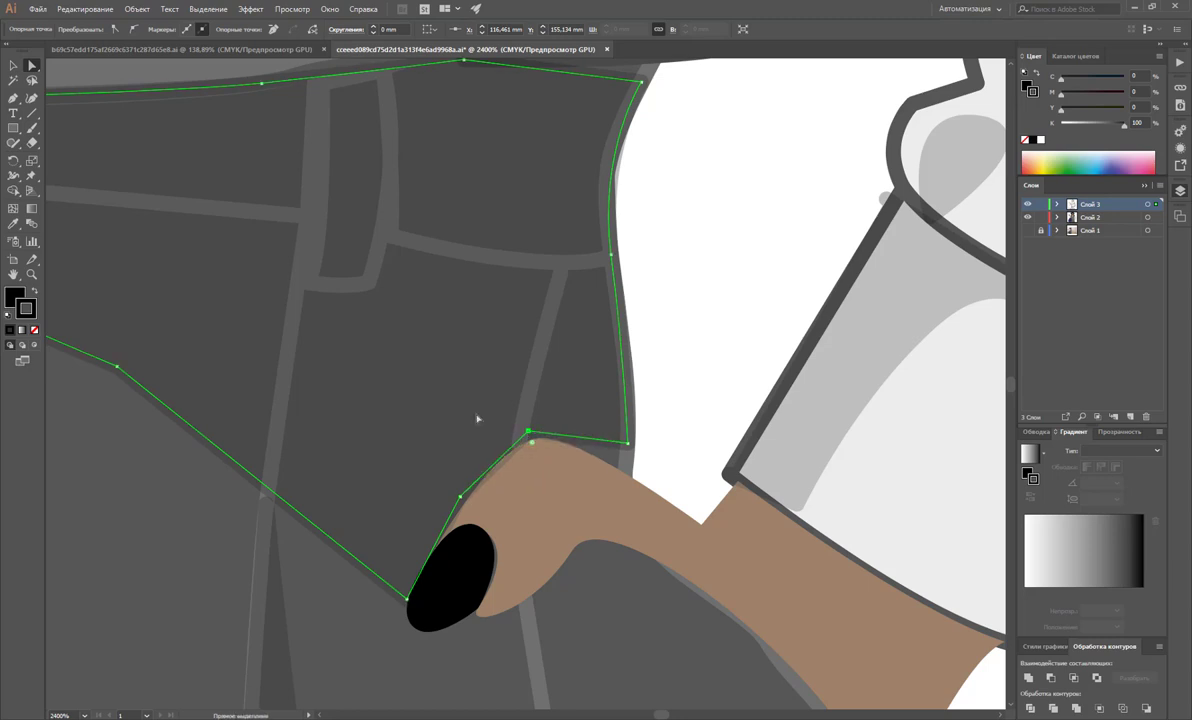
click(35, 331)
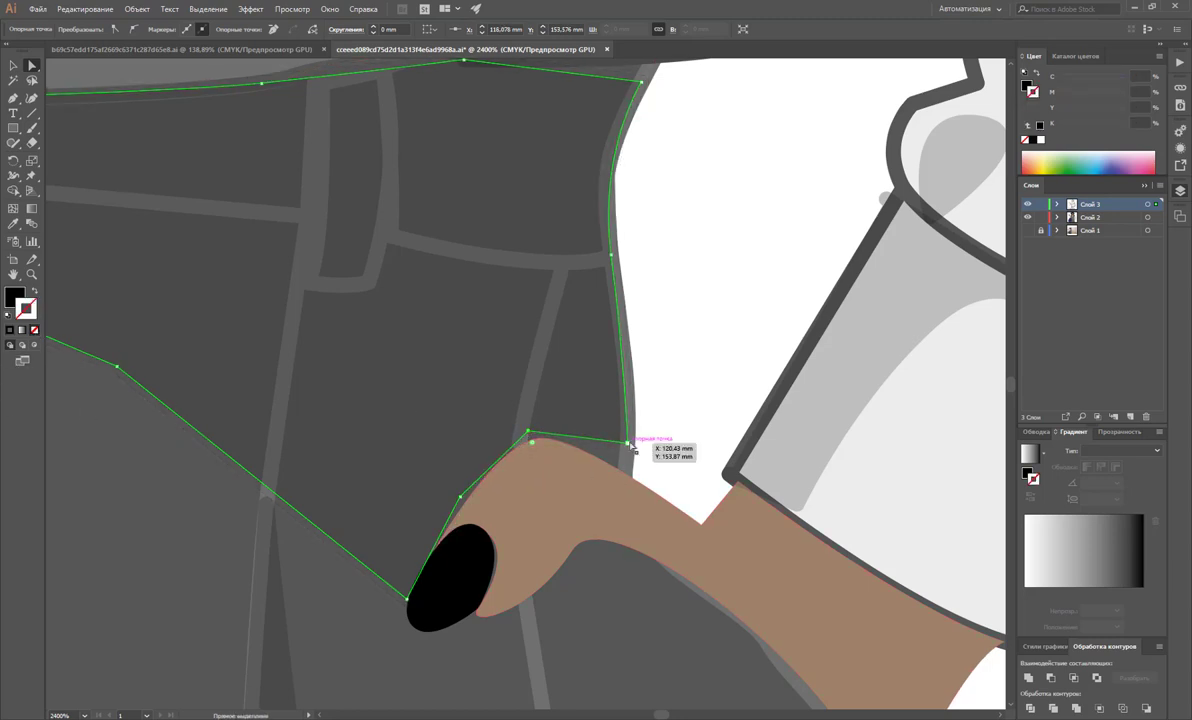
mouse_move(630, 444)
mouse_down()
mouse_move(617, 468)
mouse_move(621, 459)
mouse_up()
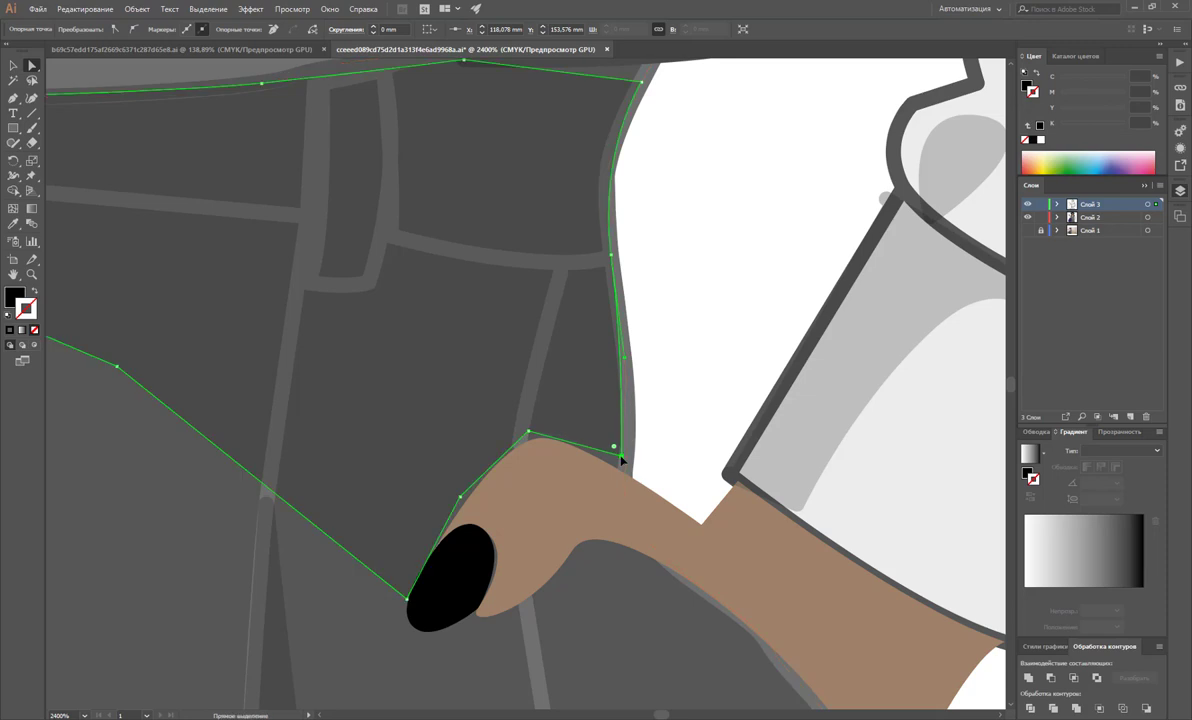
Step: Curve the trouser shadow's anchor point above the thumb and tuck the points on both sides of it under the hand
drag(14, 99, 90, 142)
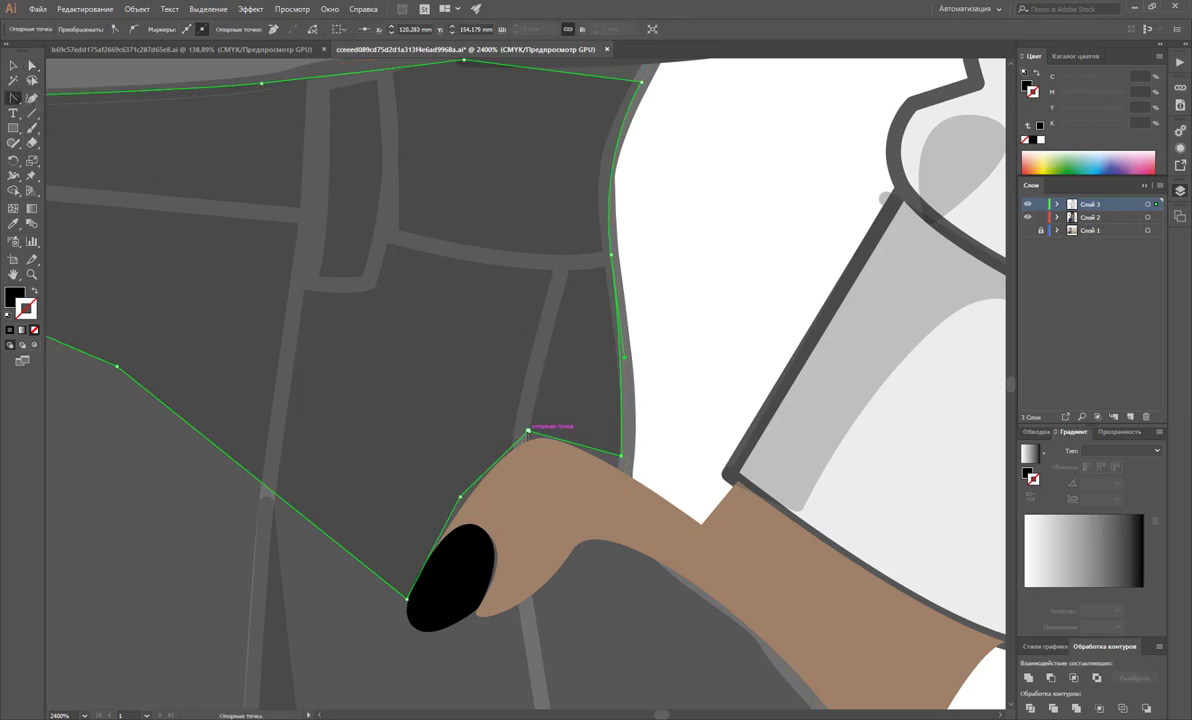
mouse_move(529, 432)
mouse_down()
mouse_move(575, 432)
mouse_move(513, 458)
mouse_move(492, 442)
mouse_move(531, 439)
mouse_up()
key(a)
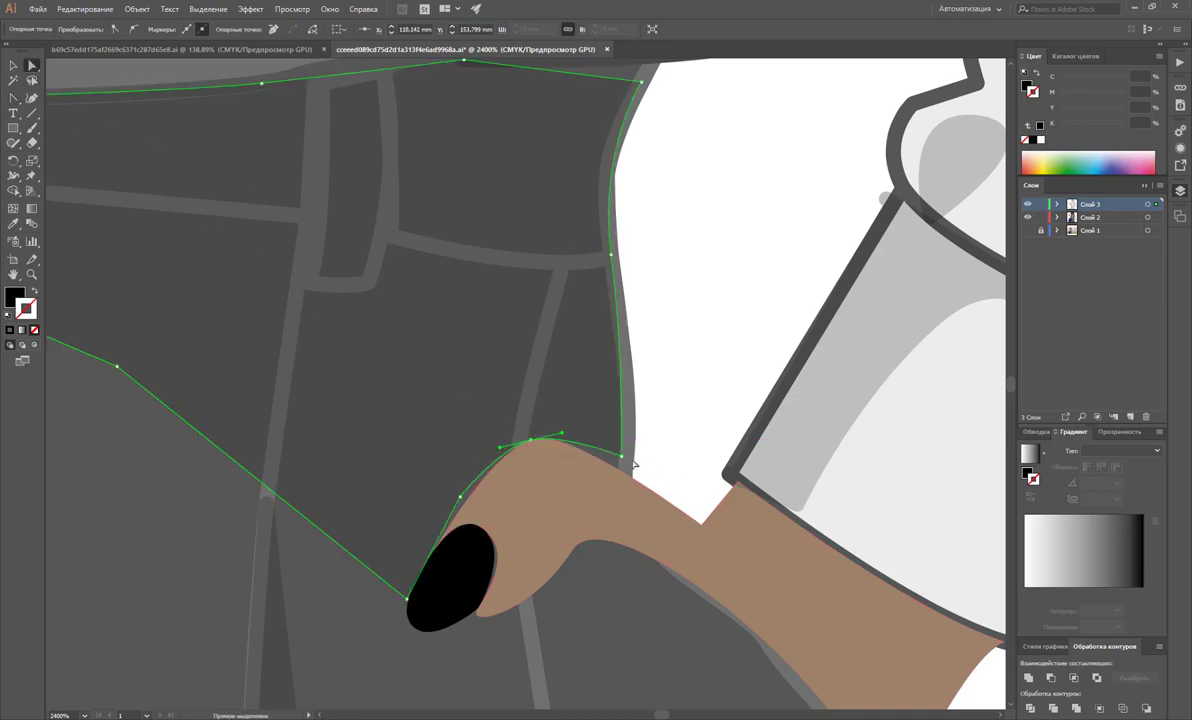
drag(621, 456, 620, 474)
click(462, 472)
drag(458, 496, 456, 521)
click(699, 428)
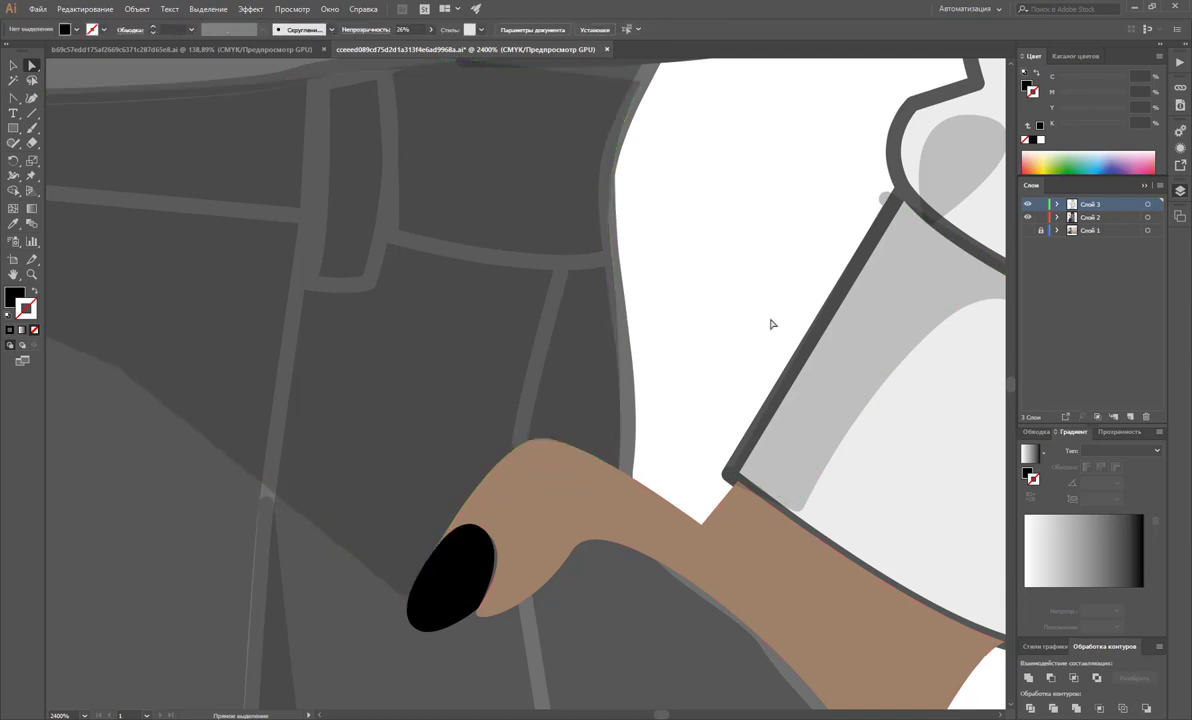
Step: Widen the inner curve of the pocket hand's black fingernail so it covers the gap beside the brown thumb
click(466, 600)
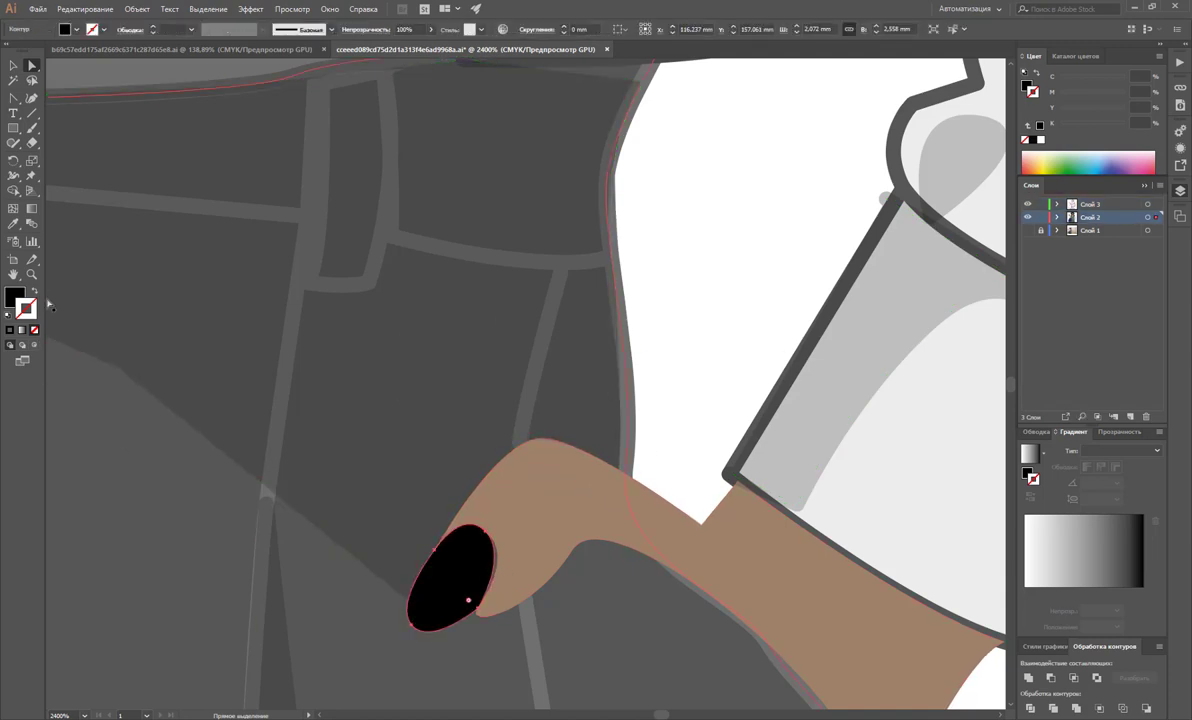
key(z)
click(510, 571)
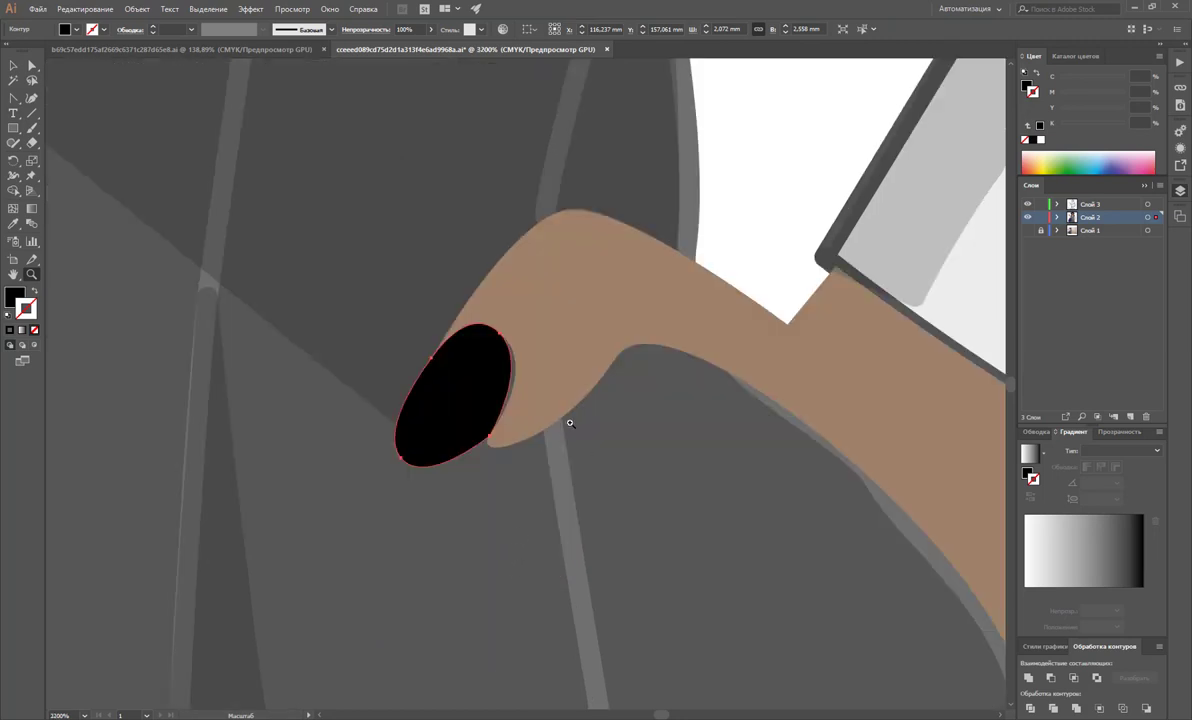
click(32, 65)
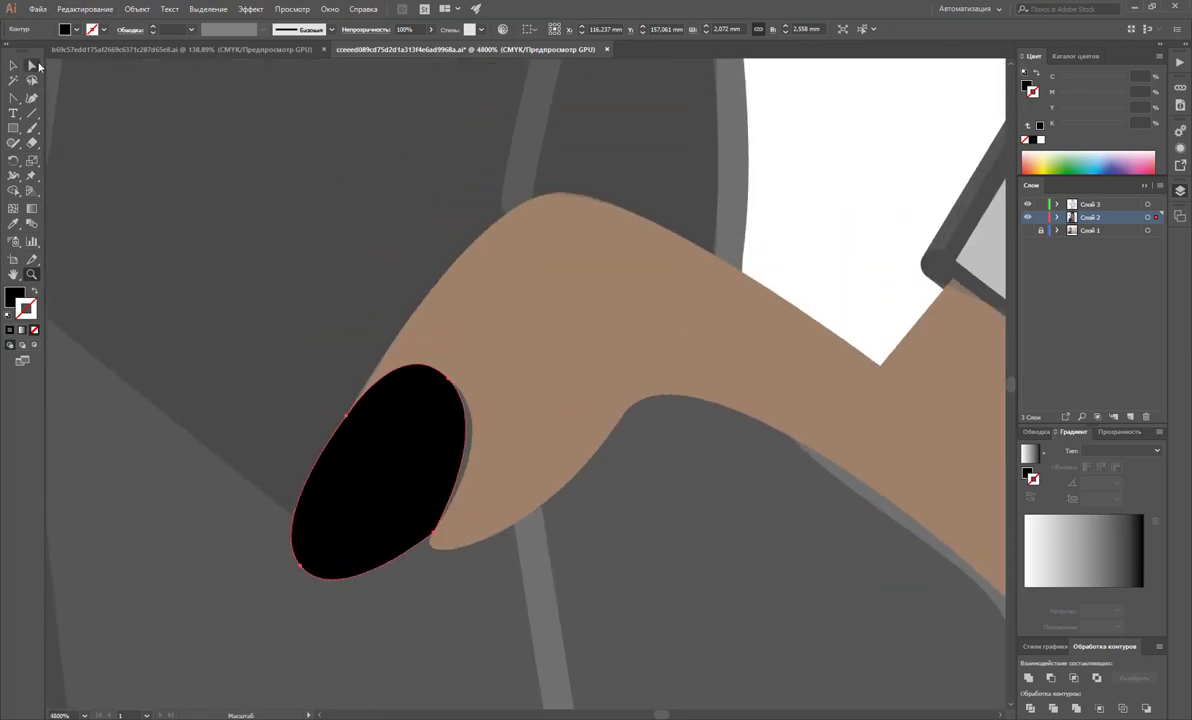
drag(451, 386, 456, 387)
drag(410, 335, 398, 335)
Step: Try to reshape the thumb's lower tip by moving the direction handle of its corner anchor point beside the fingernail
click(435, 546)
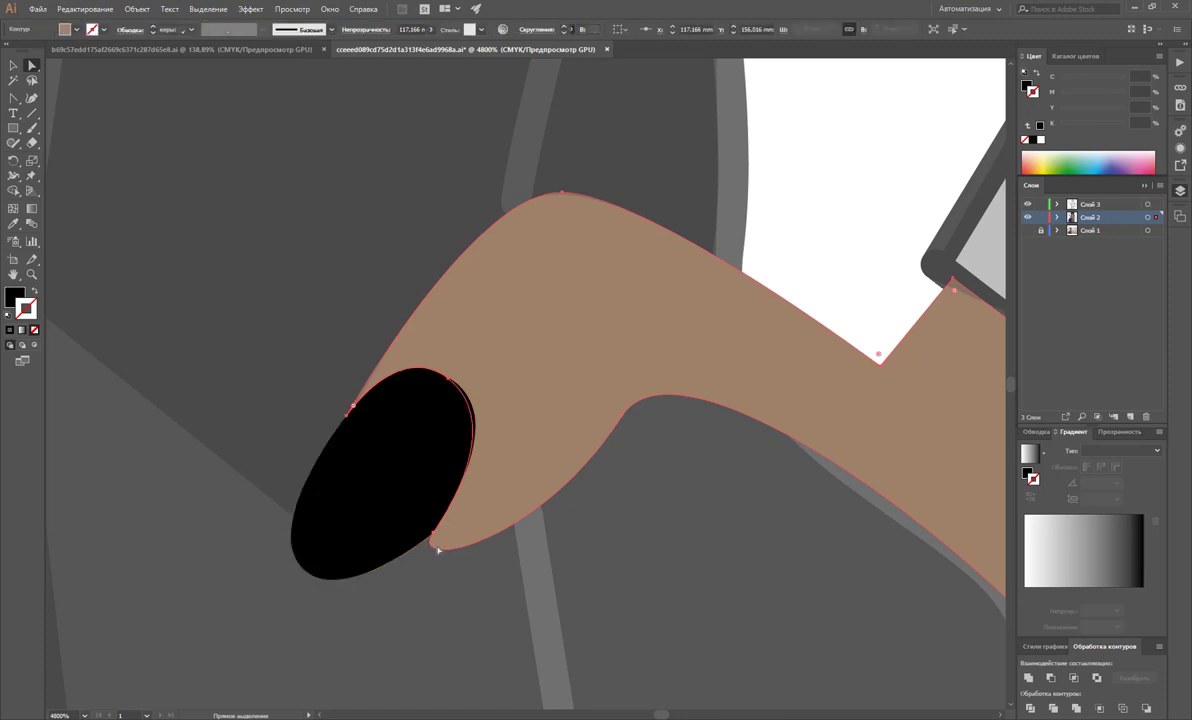
click(433, 533)
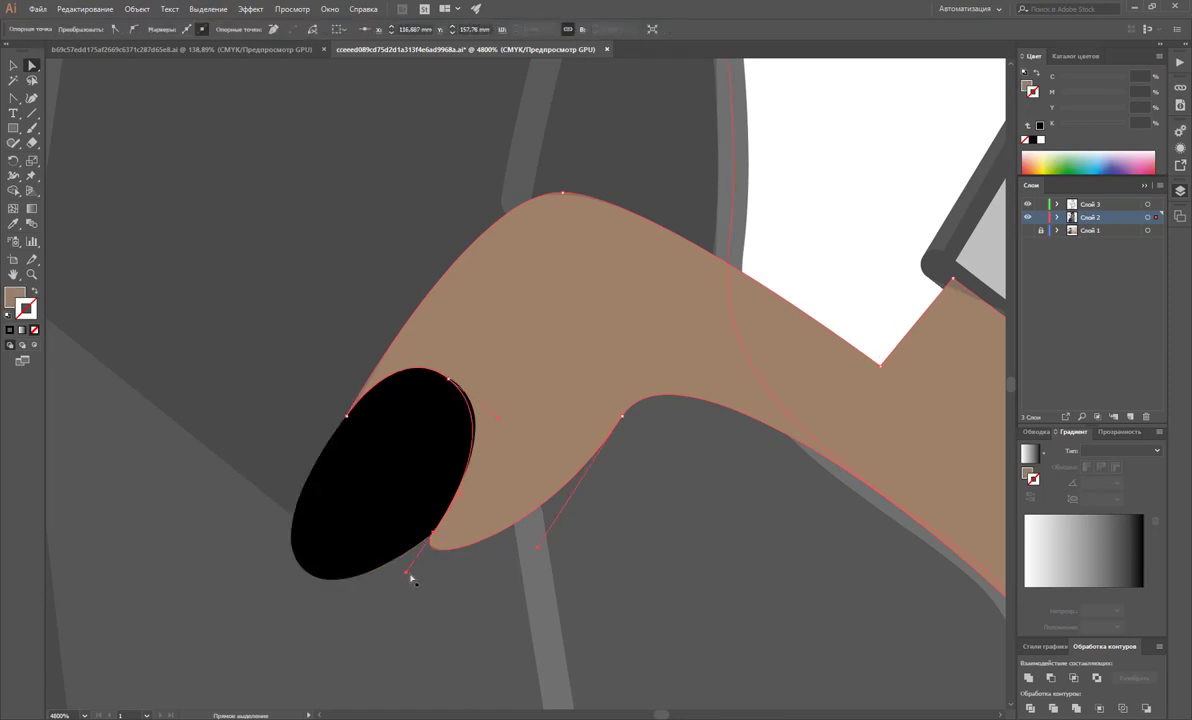
mouse_move(408, 574)
mouse_down()
mouse_move(422, 565)
mouse_move(400, 563)
mouse_up()
click(435, 546)
click(435, 536)
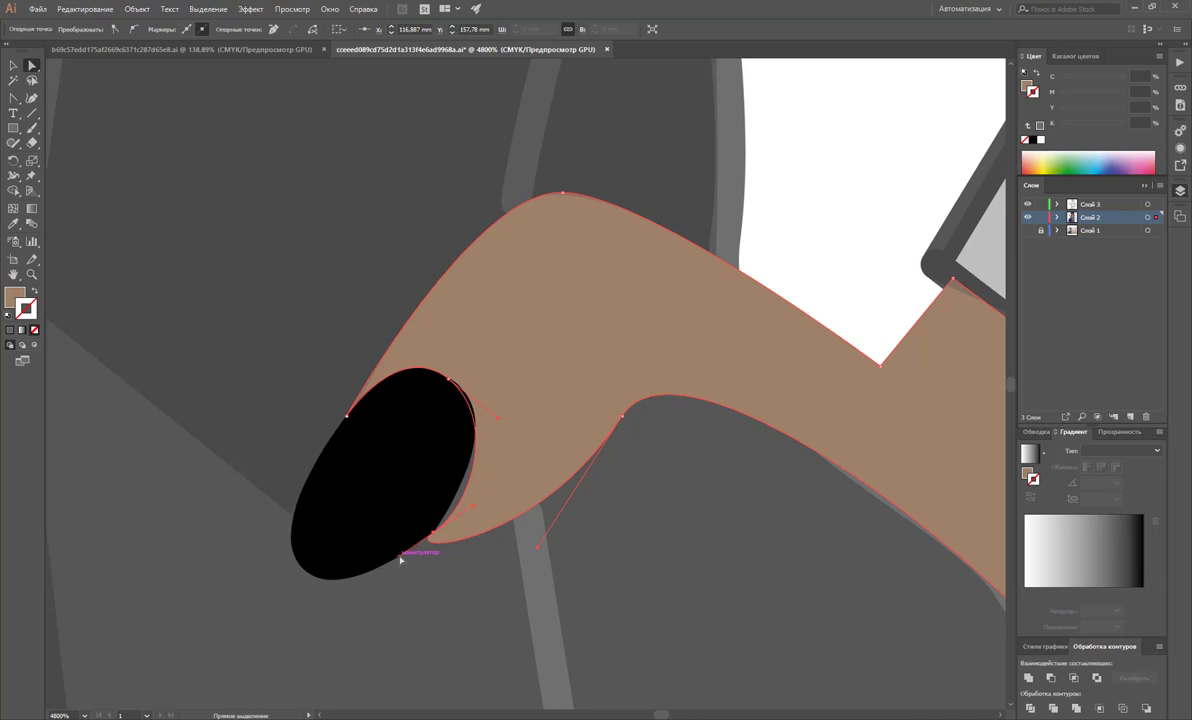
drag(399, 556, 438, 559)
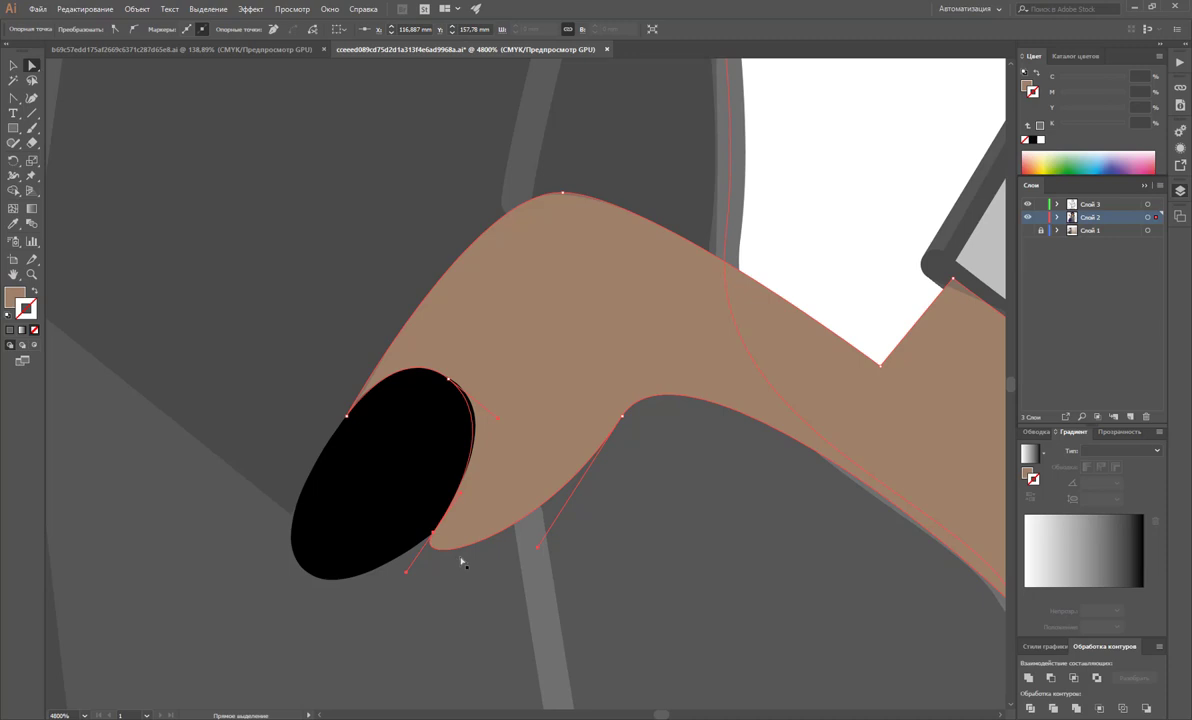
Step: Reshape the thumb's lower tip with the Anchor Point tool, extending the corner point's outer handle beneath the black fingernail
click(14, 98)
drag(14, 99, 99, 141)
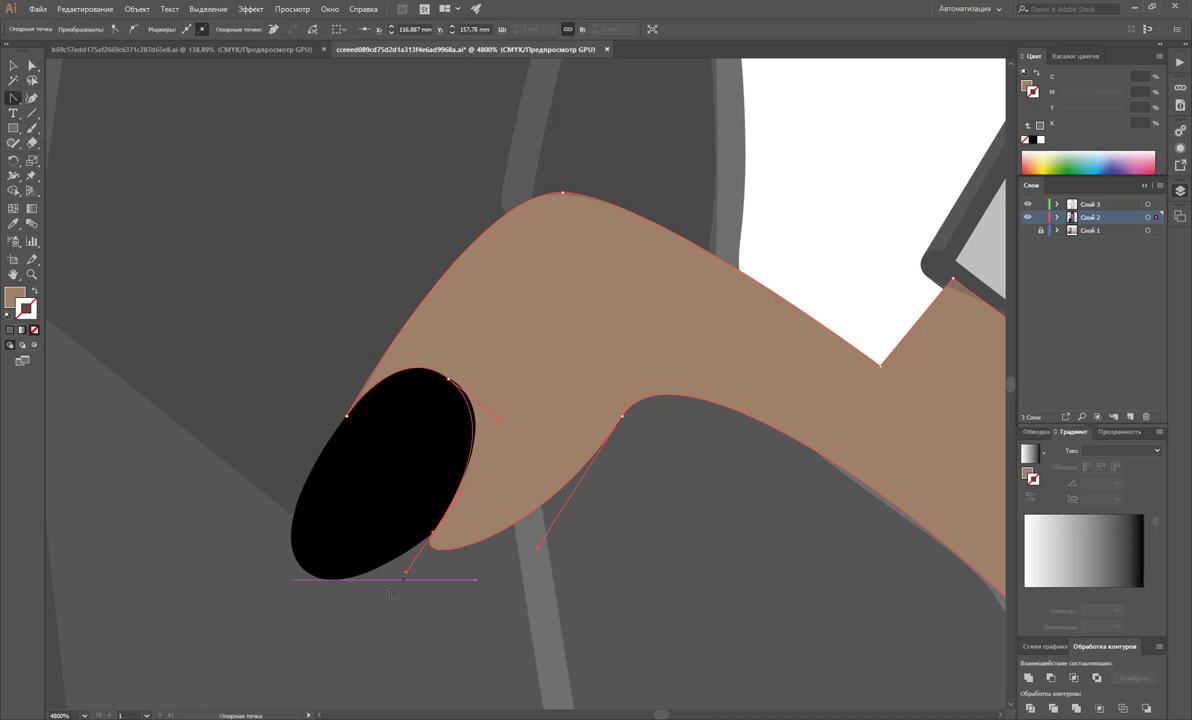
click(406, 572)
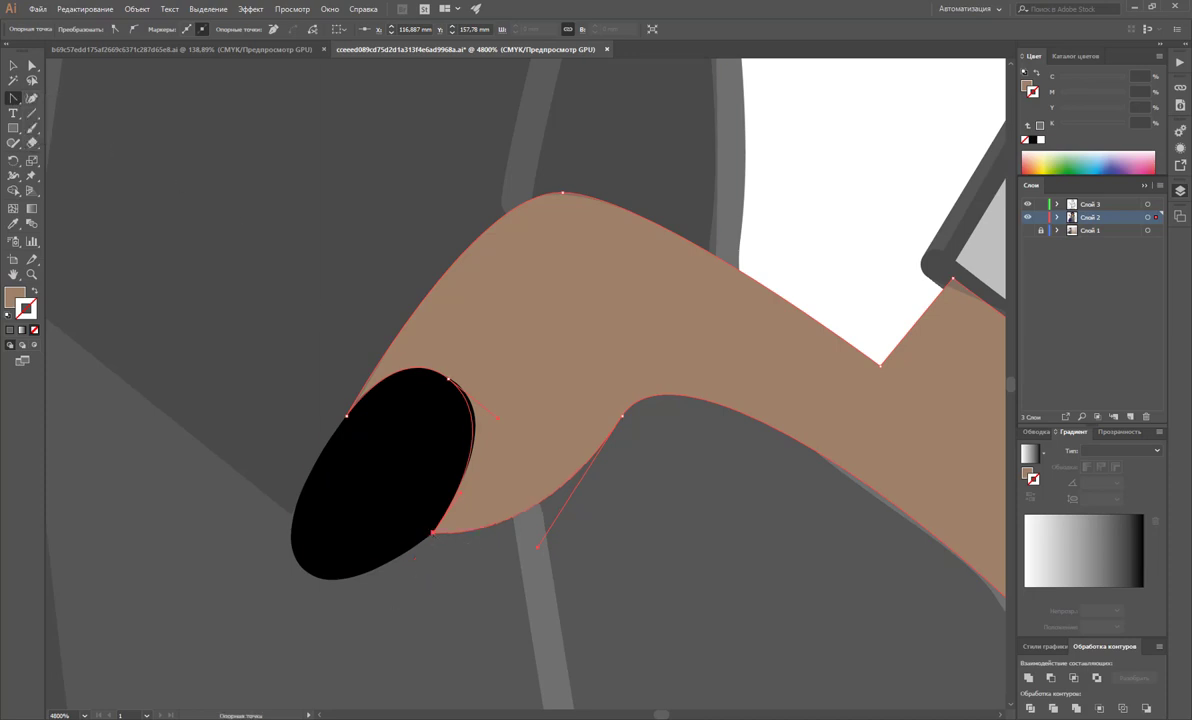
key(Delete)
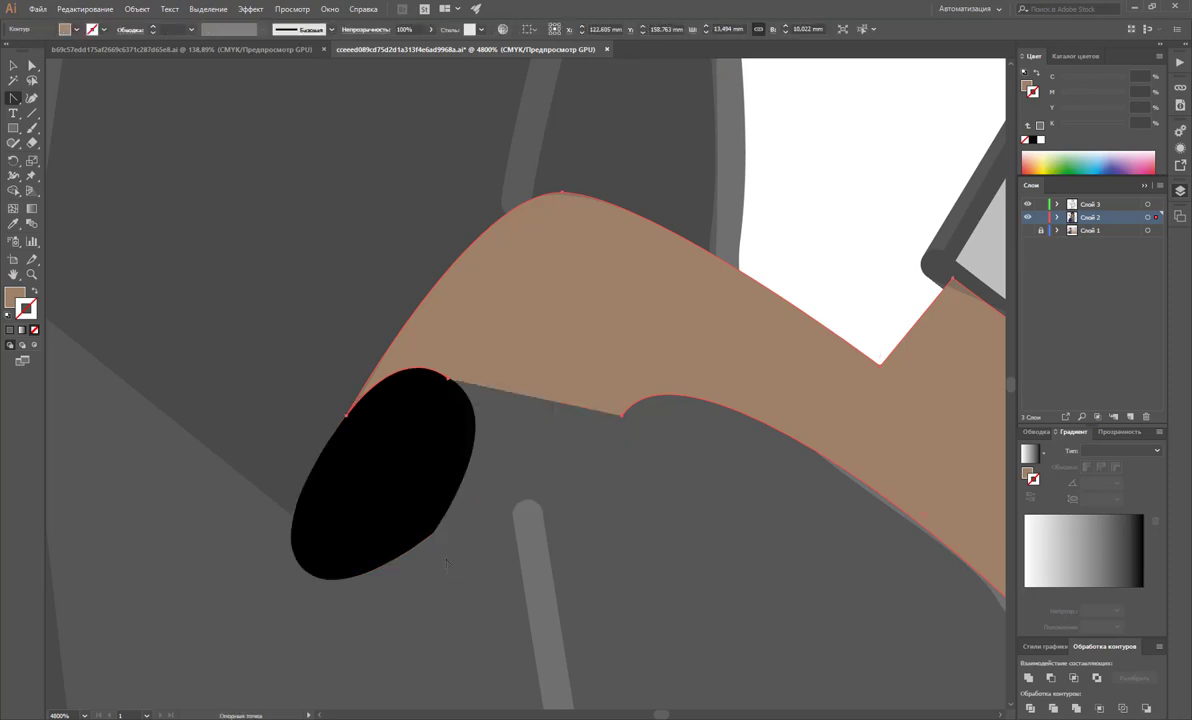
key(ctrl+z)
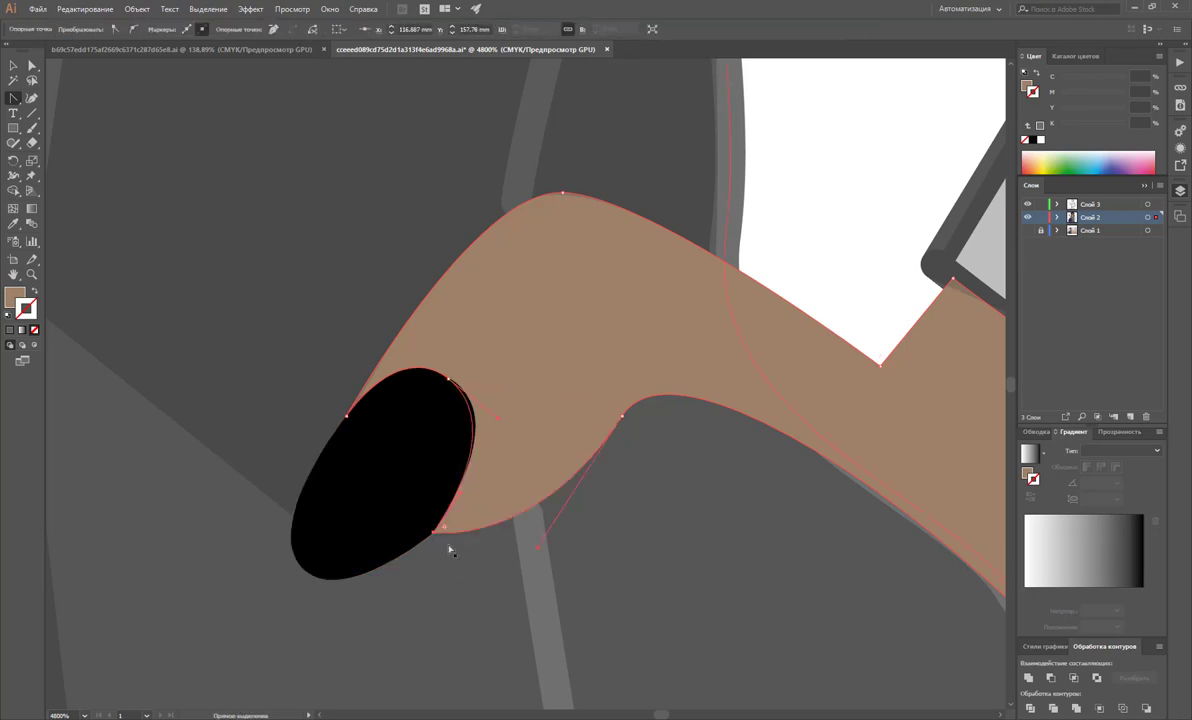
drag(450, 549, 420, 573)
click(410, 557)
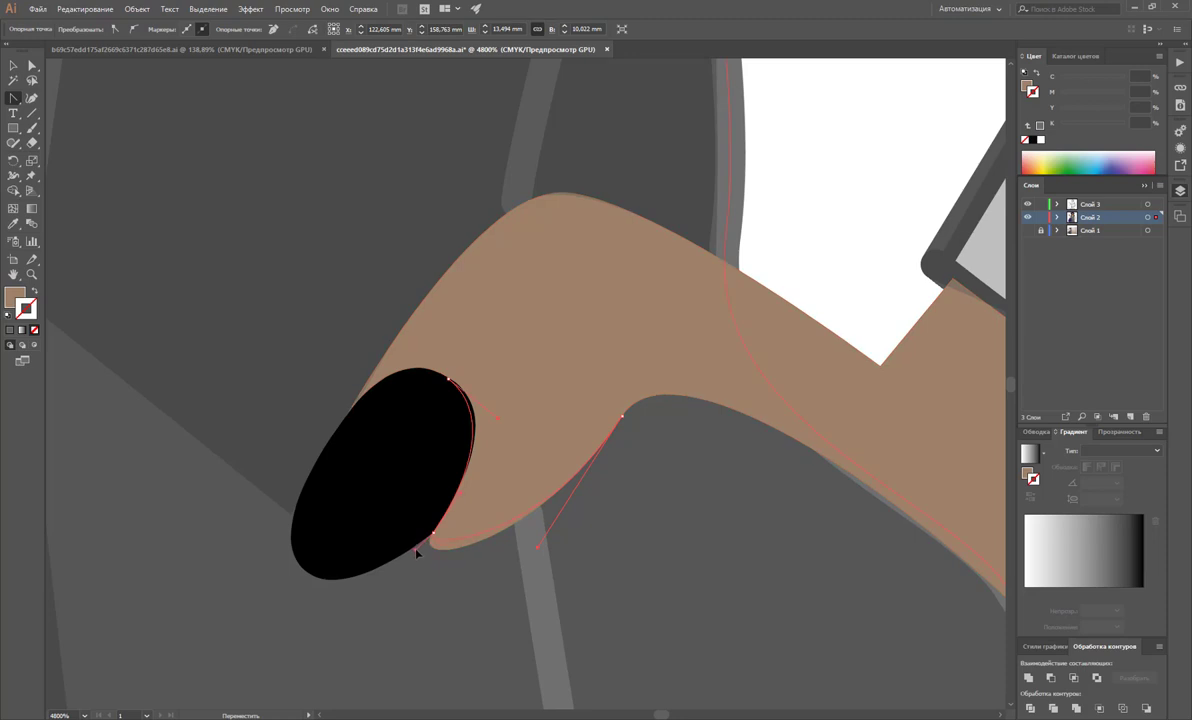
drag(406, 554, 342, 587)
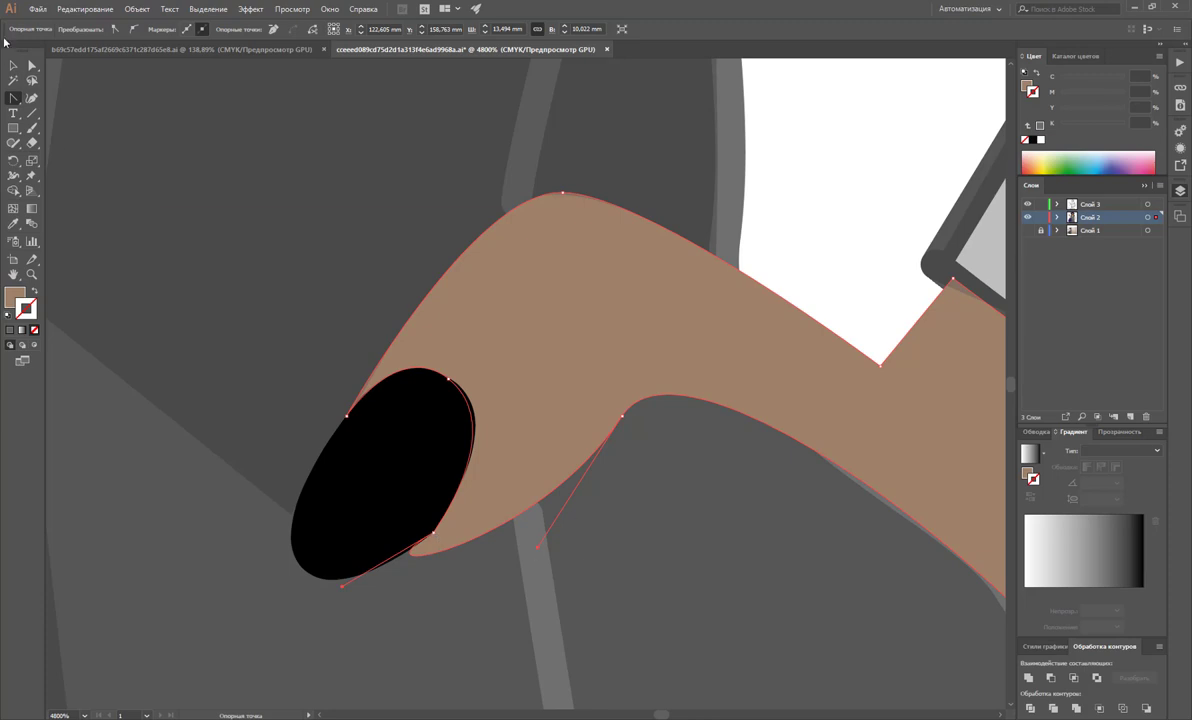
click(13, 65)
click(708, 485)
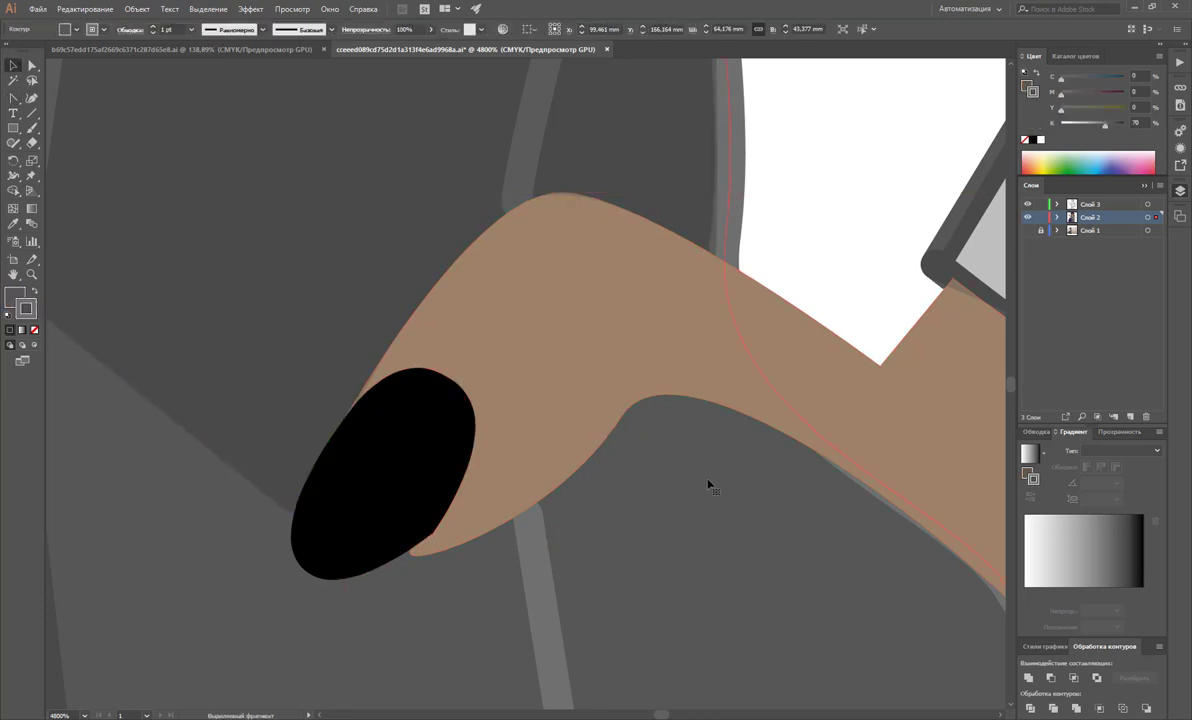
Step: Examine the corrected pocket hand and trouser shadow within the whole figure, with nothing selected
alt+click(640, 502)
alt+click(568, 465)
alt+click(431, 380)
alt+click(438, 378)
alt+click(474, 365)
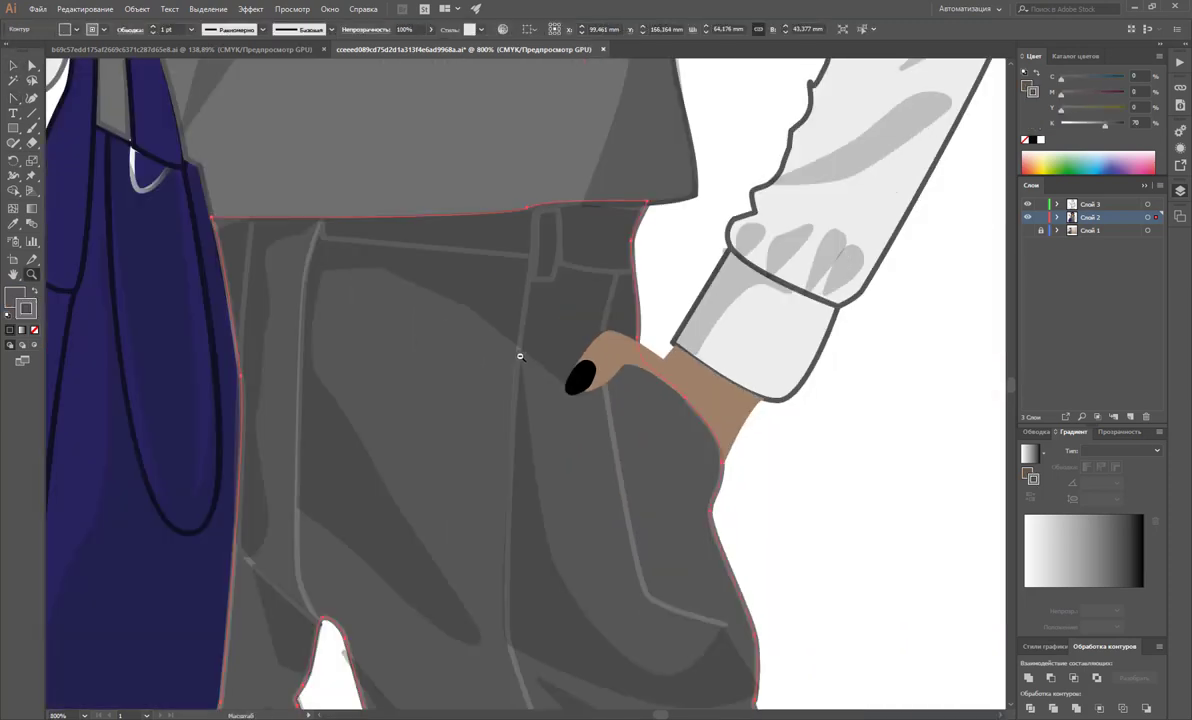
alt+click(520, 357)
alt+click(495, 357)
alt+click(466, 354)
scroll(581, 393, up, 1)
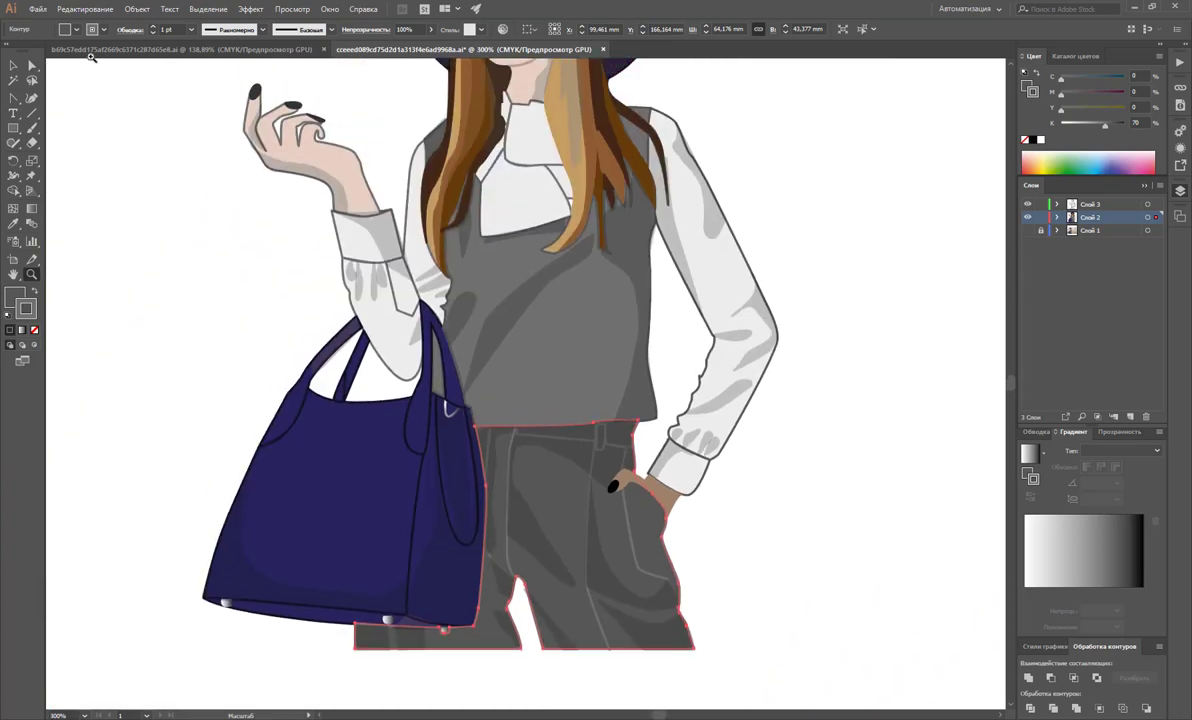
click(13, 65)
click(817, 543)
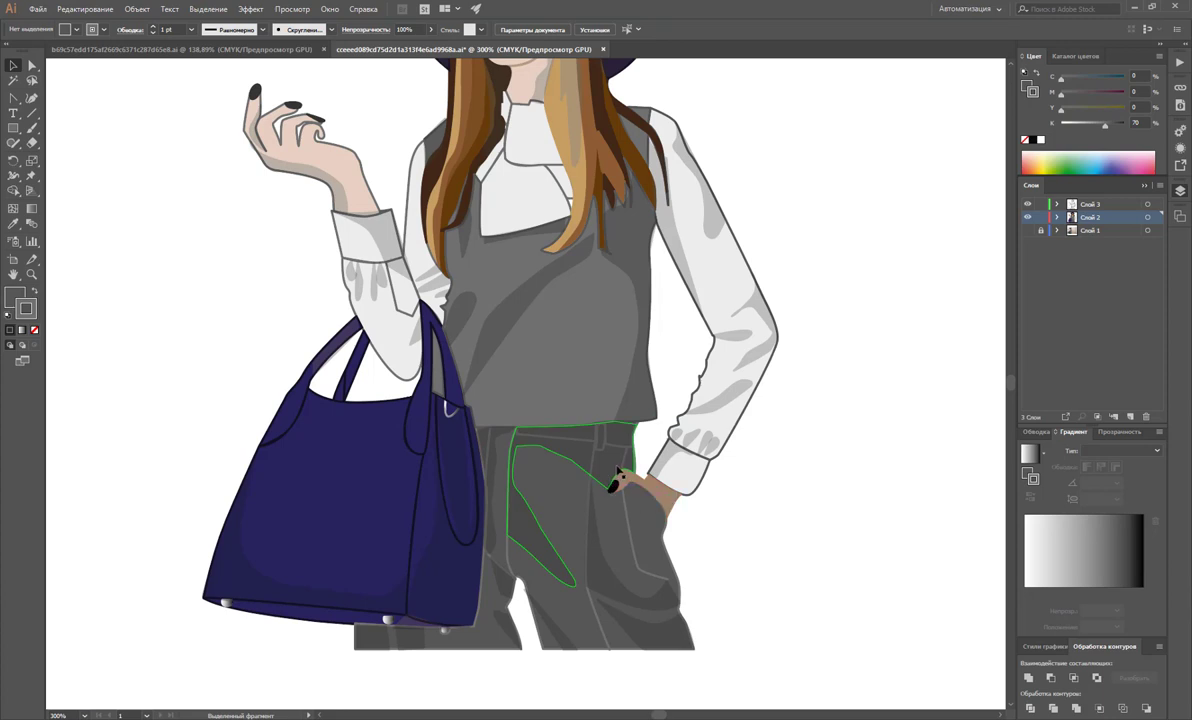
scroll(769, 559, up, 3)
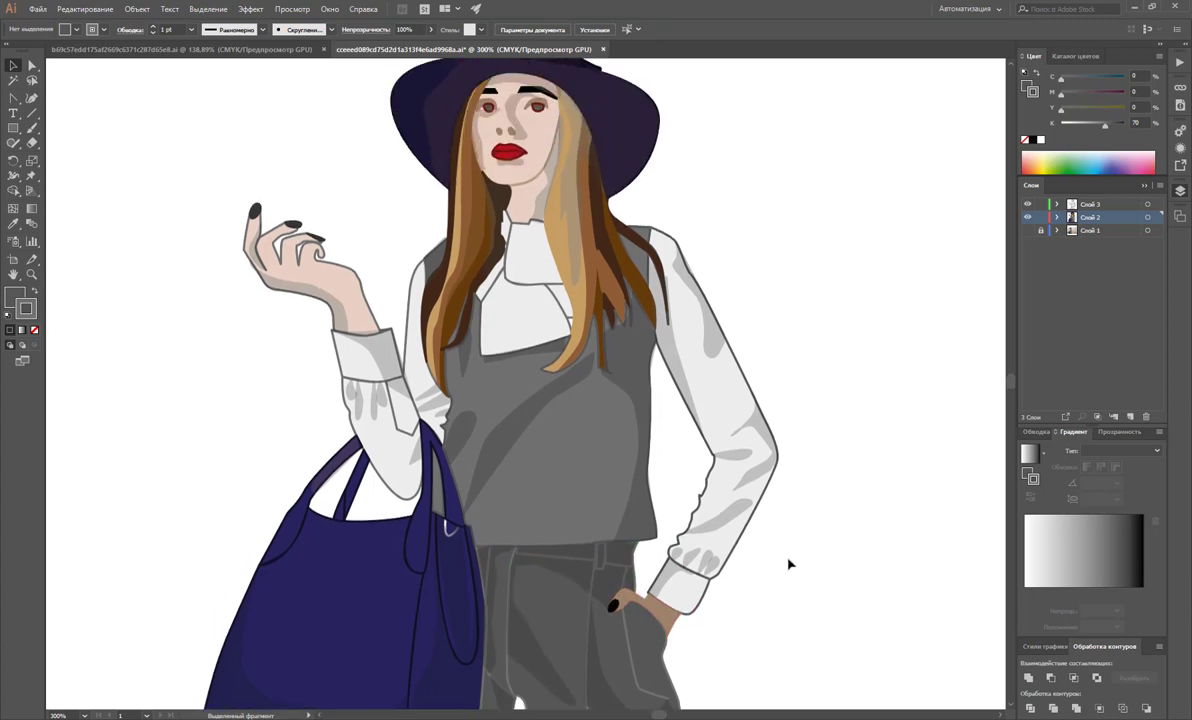
scroll(788, 565, up, 1)
Step: Try the raised hand without a stroke
click(354, 338)
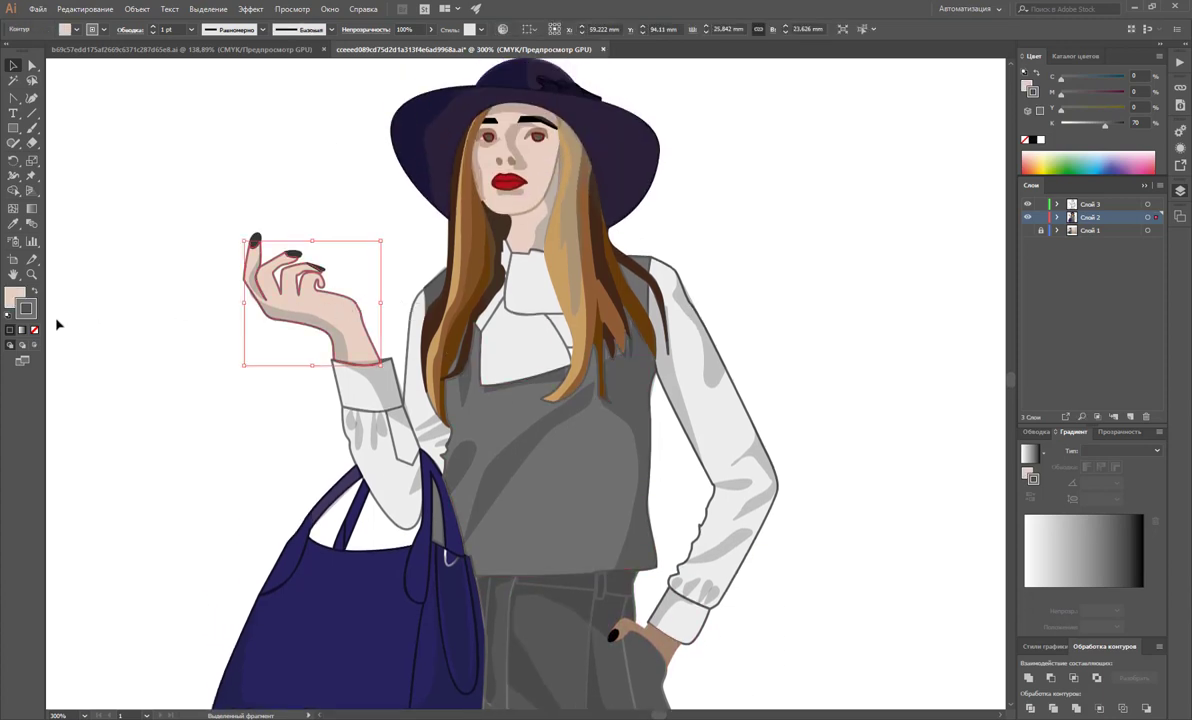
click(34, 329)
click(141, 342)
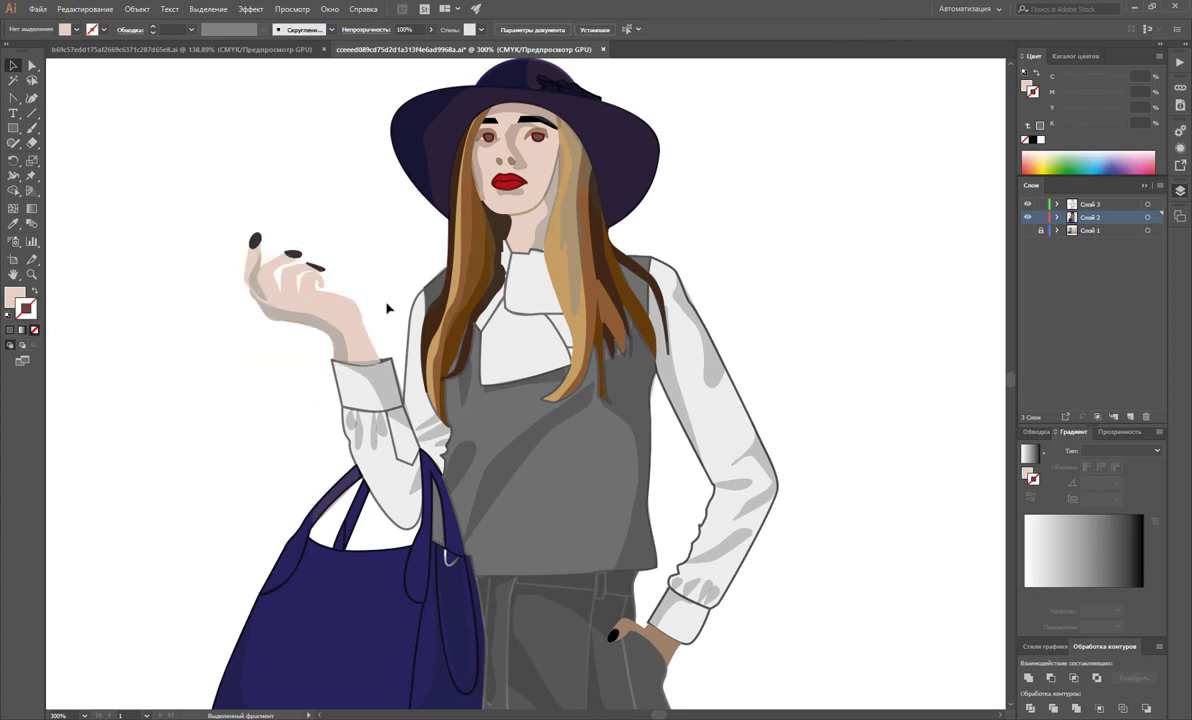
Step: Set the raised hand's stroke weight to 0.25 pt
click(342, 293)
click(190, 30)
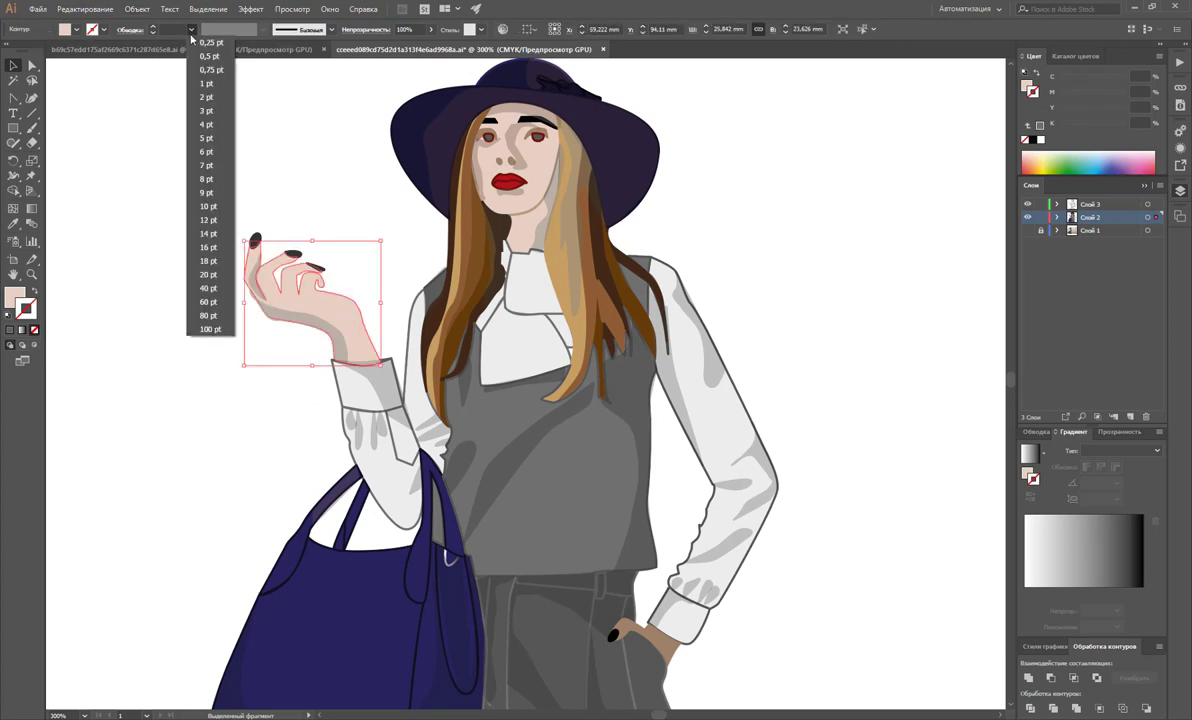
click(188, 43)
click(182, 183)
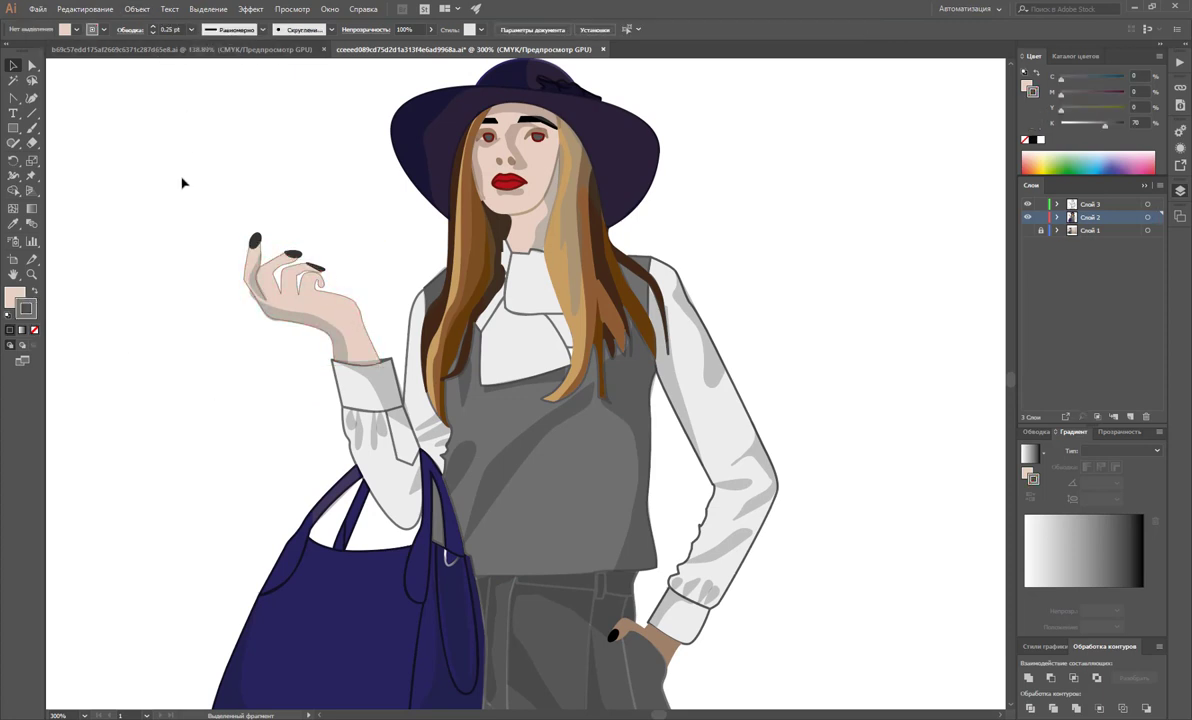
Step: Move the black fingernail of the raised hand's uppermost fingertip upward, clear of the finger
click(31, 277)
click(324, 291)
click(578, 343)
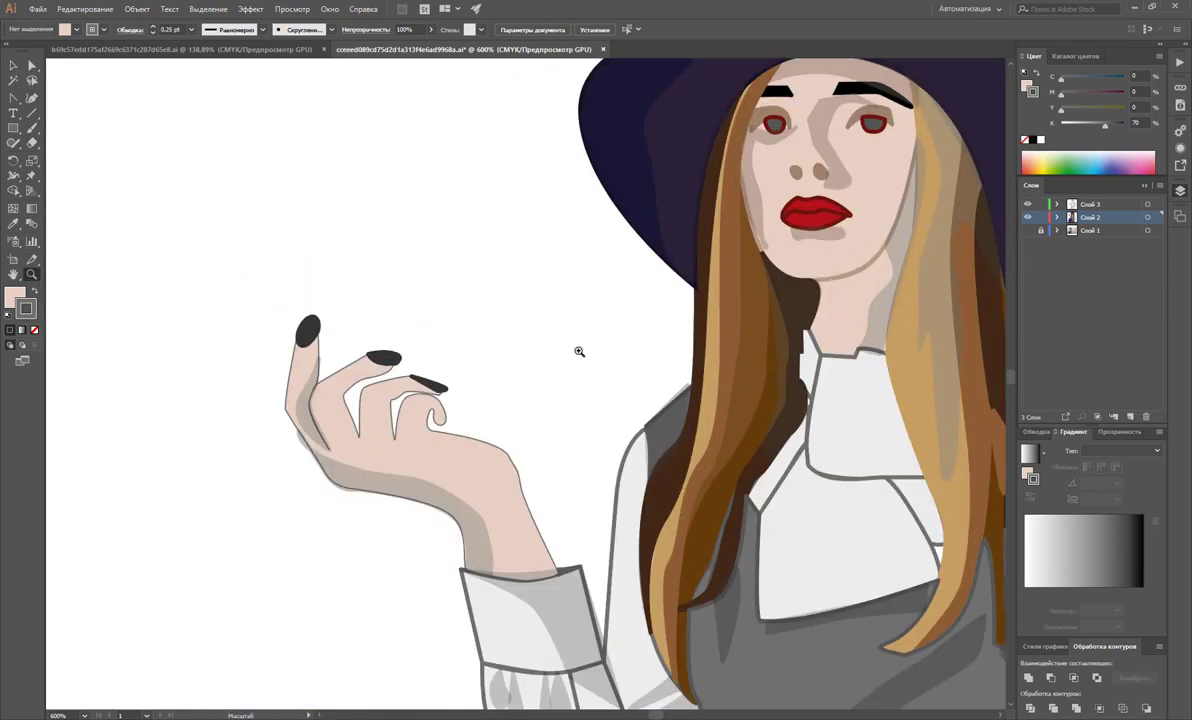
click(445, 423)
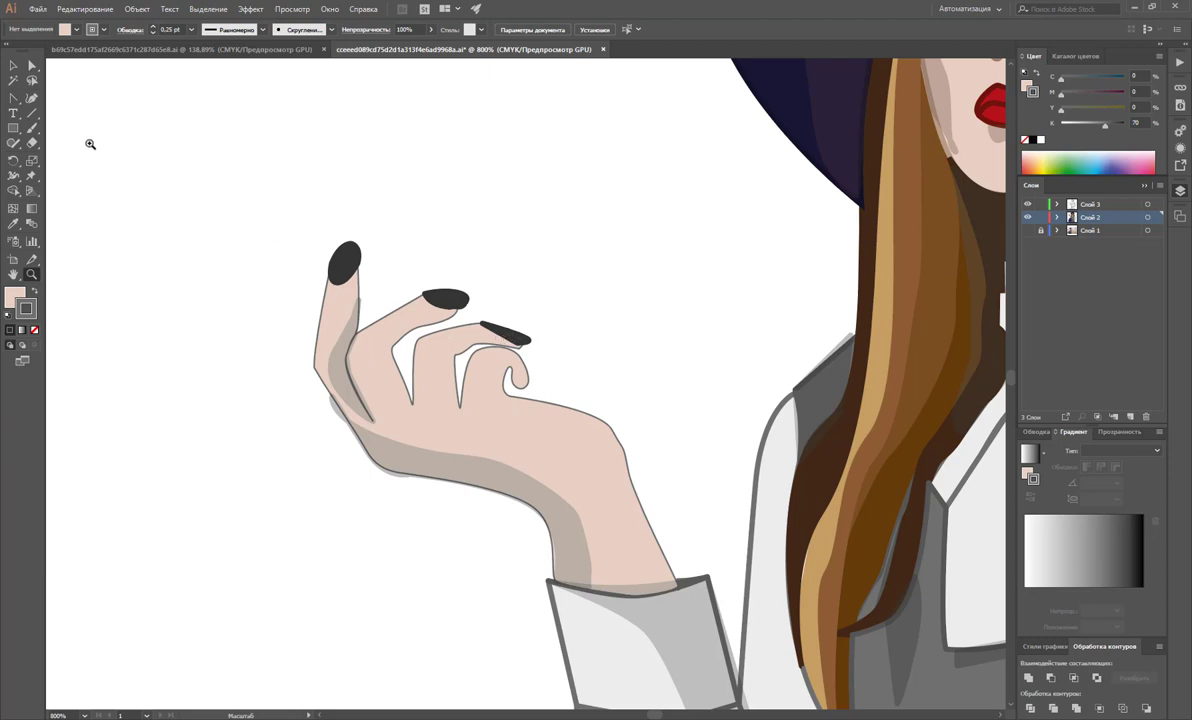
click(13, 65)
drag(341, 272, 348, 186)
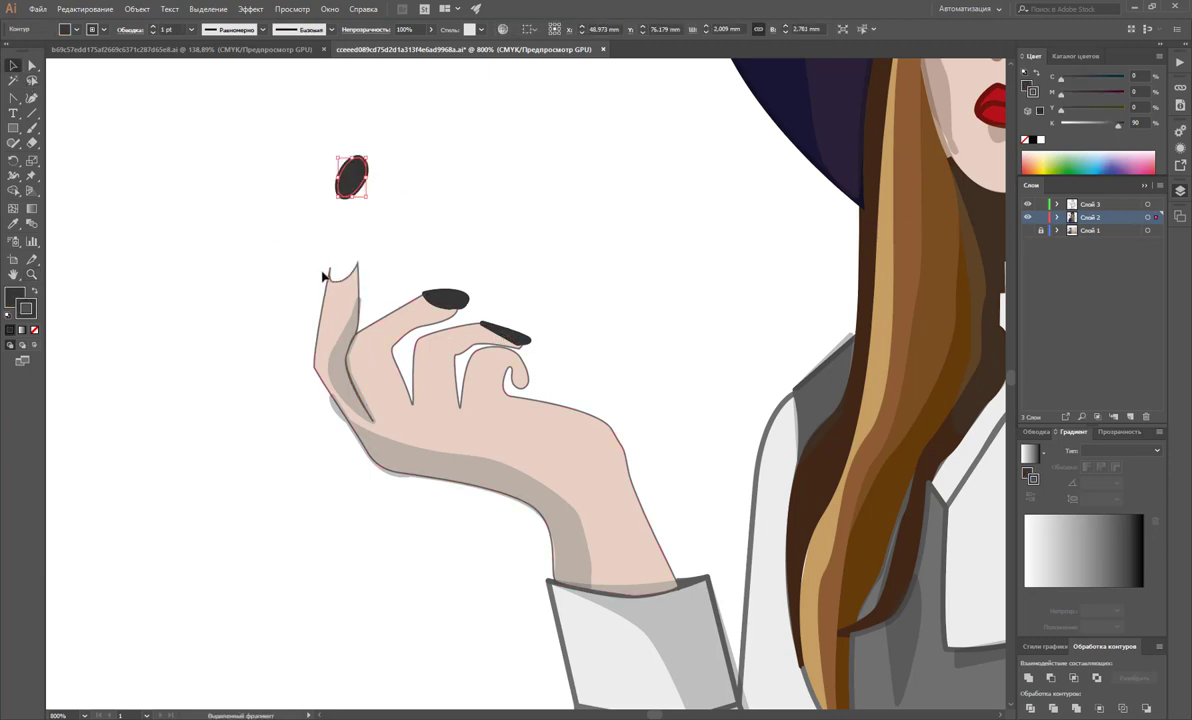
Step: Pull the concave anchor of the raised hand's uppermost finger upward to close its notch into a pointed, rounded fingertip
click(31, 65)
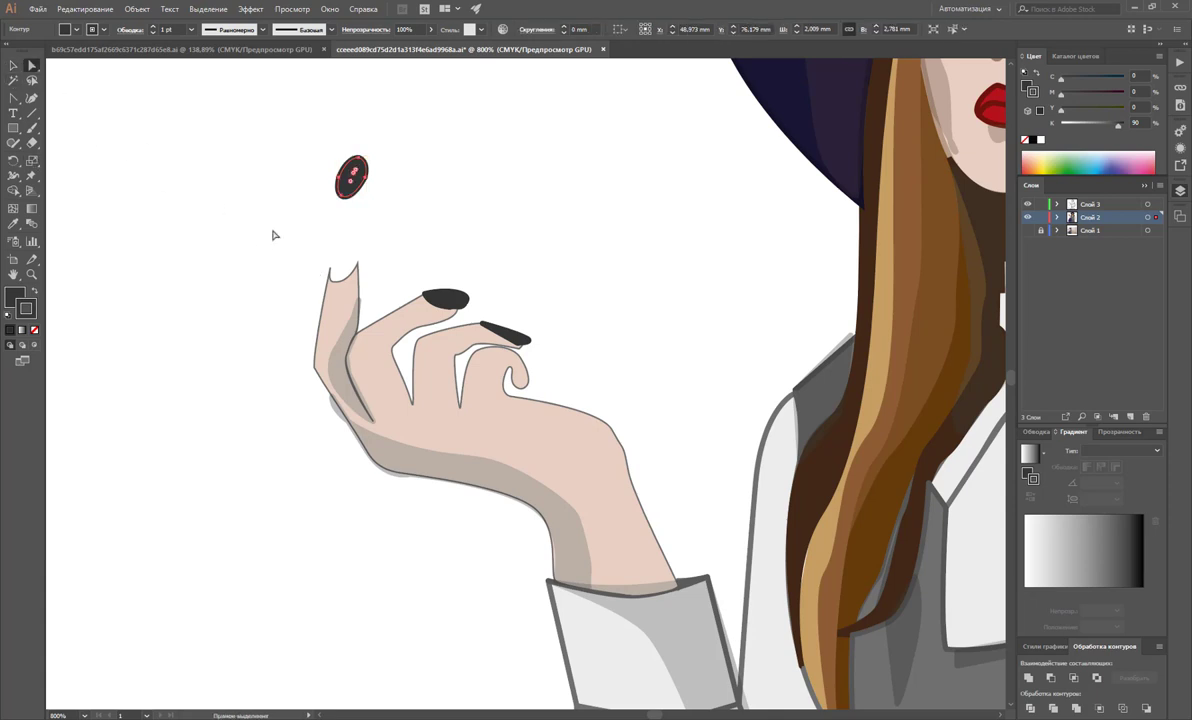
click(350, 290)
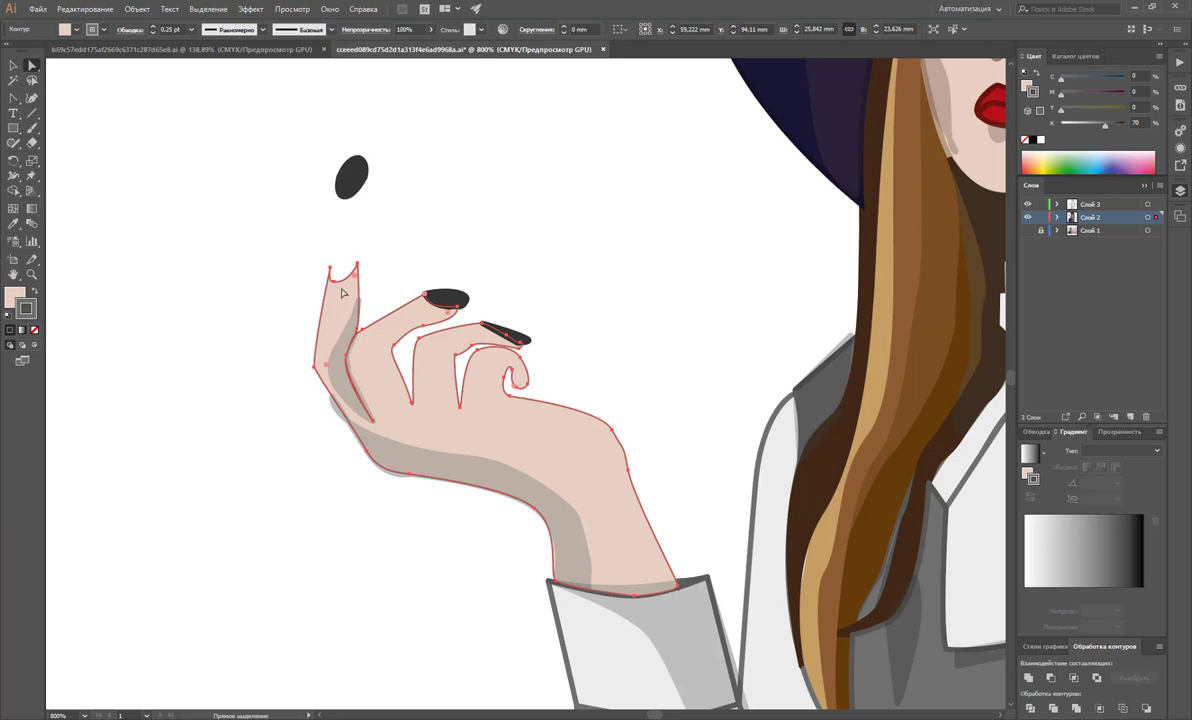
drag(334, 282, 346, 233)
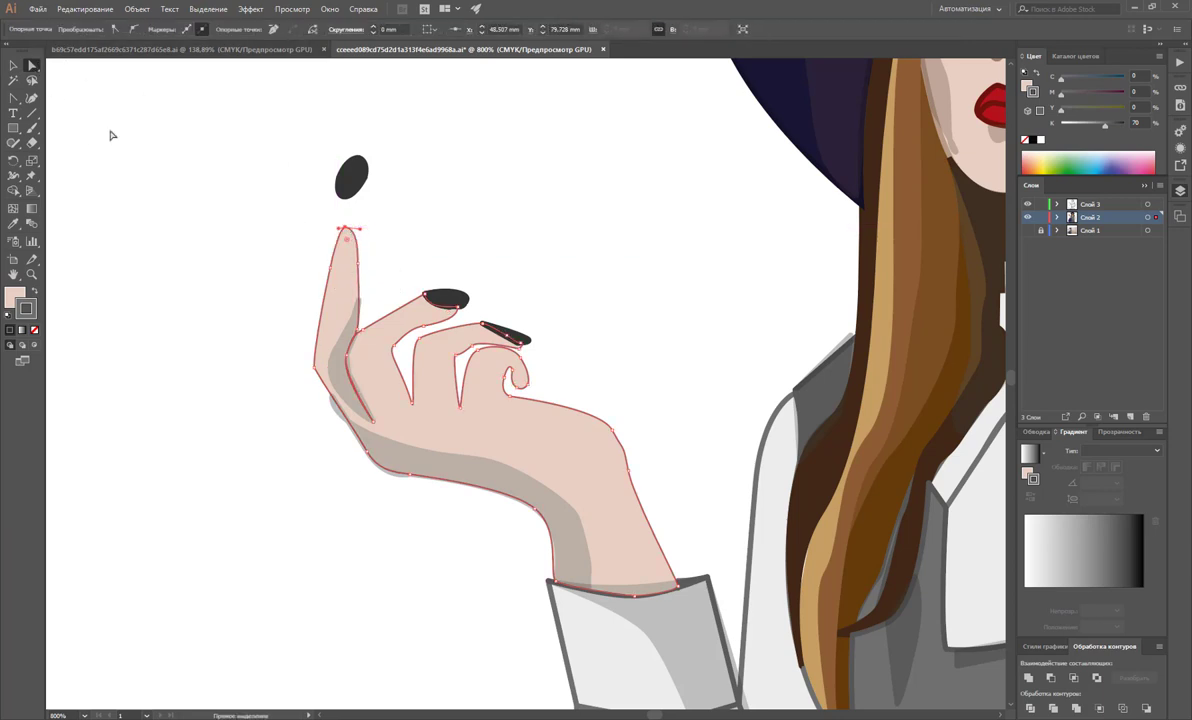
click(158, 148)
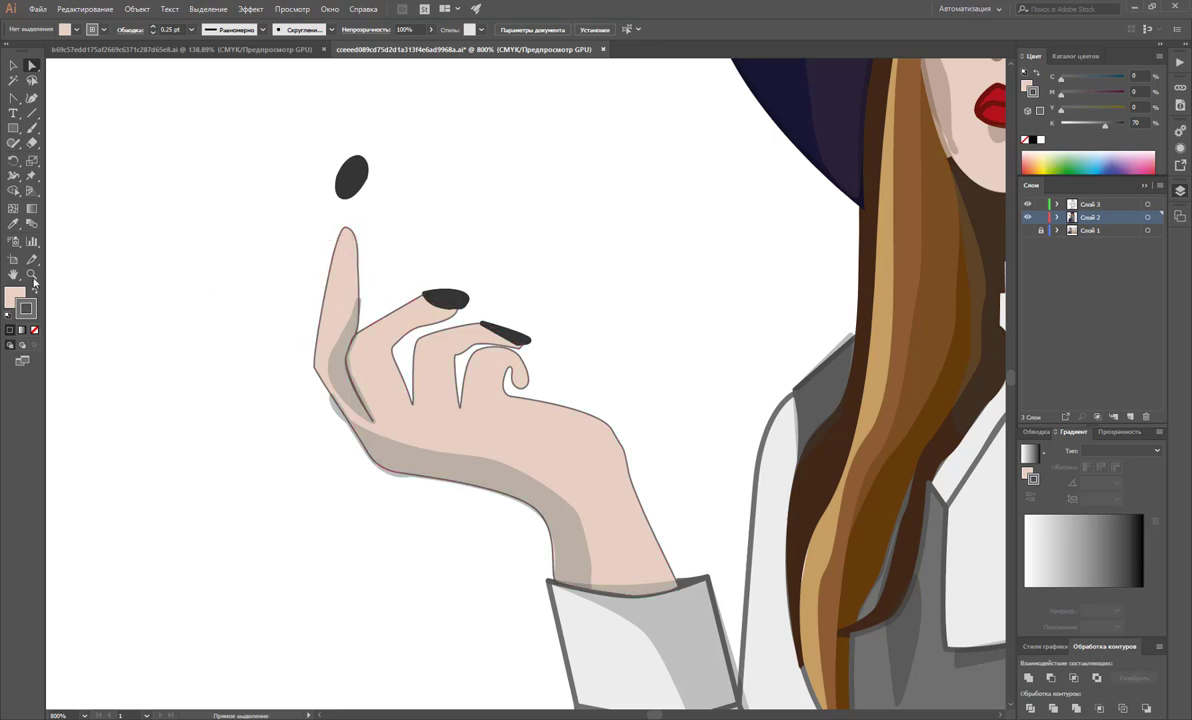
Step: Try to re-curve the extended fingertip's topmost anchor with symmetric handles, and undo the change
key(z)
click(344, 262)
click(550, 361)
click(545, 355)
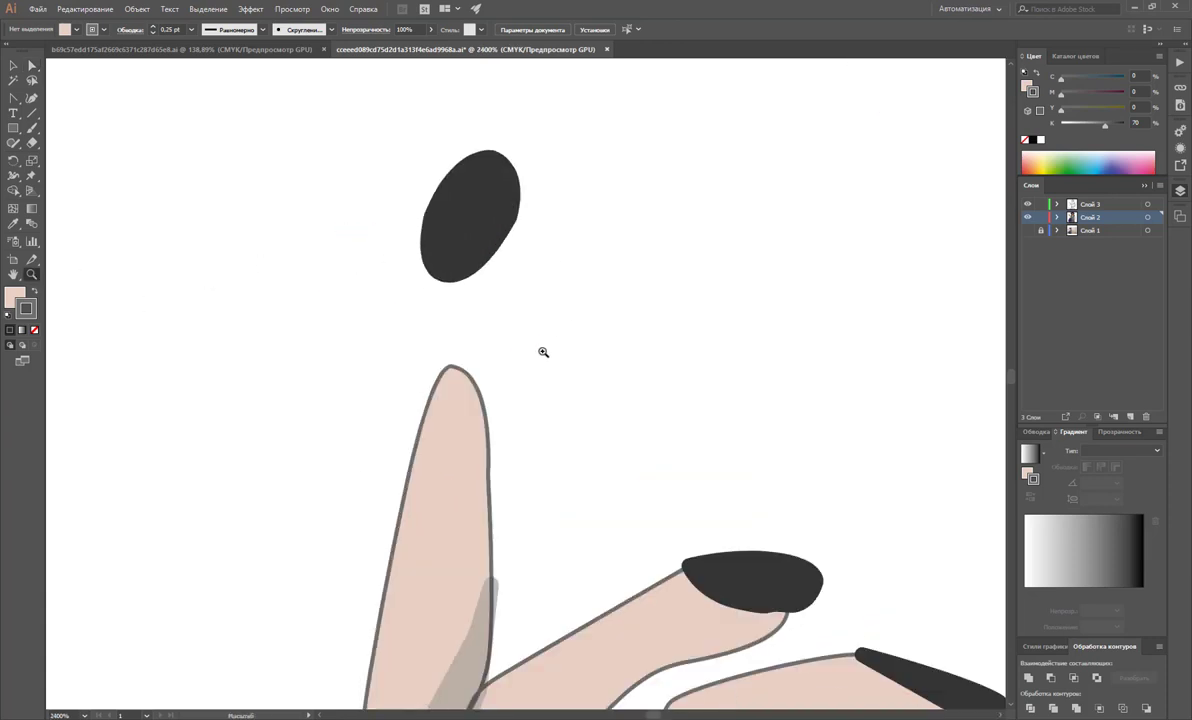
scroll(466, 325, down, 1)
key(shift+c)
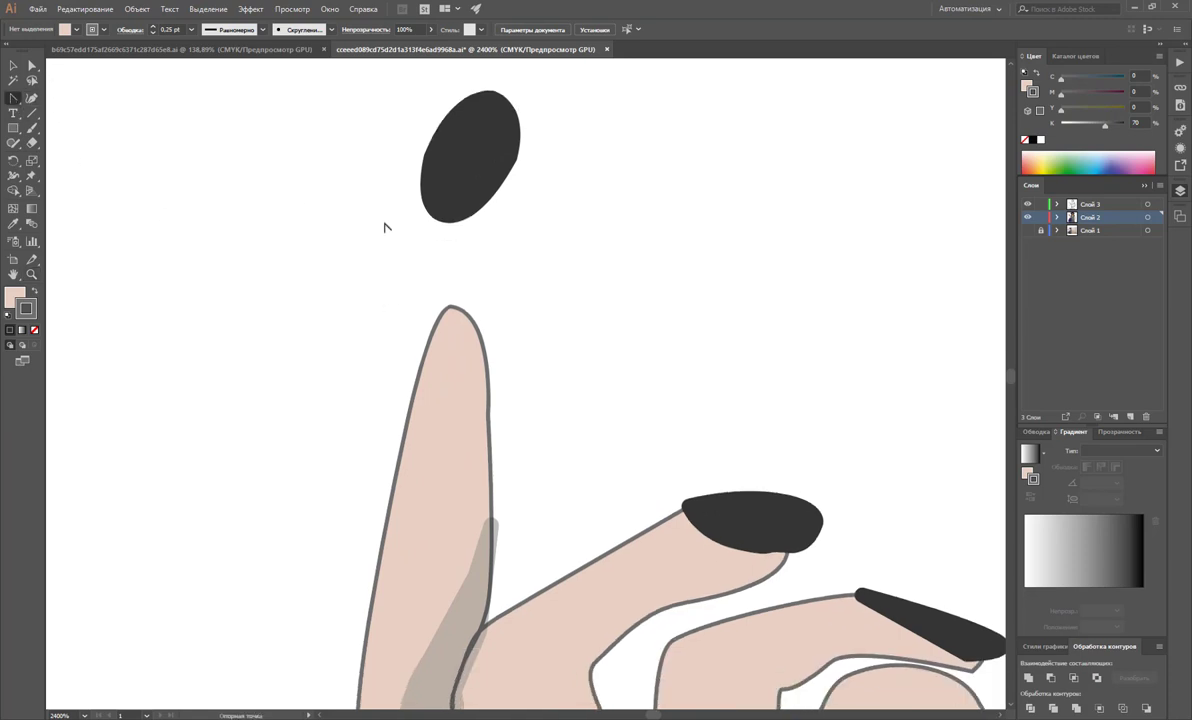
drag(452, 308, 467, 308)
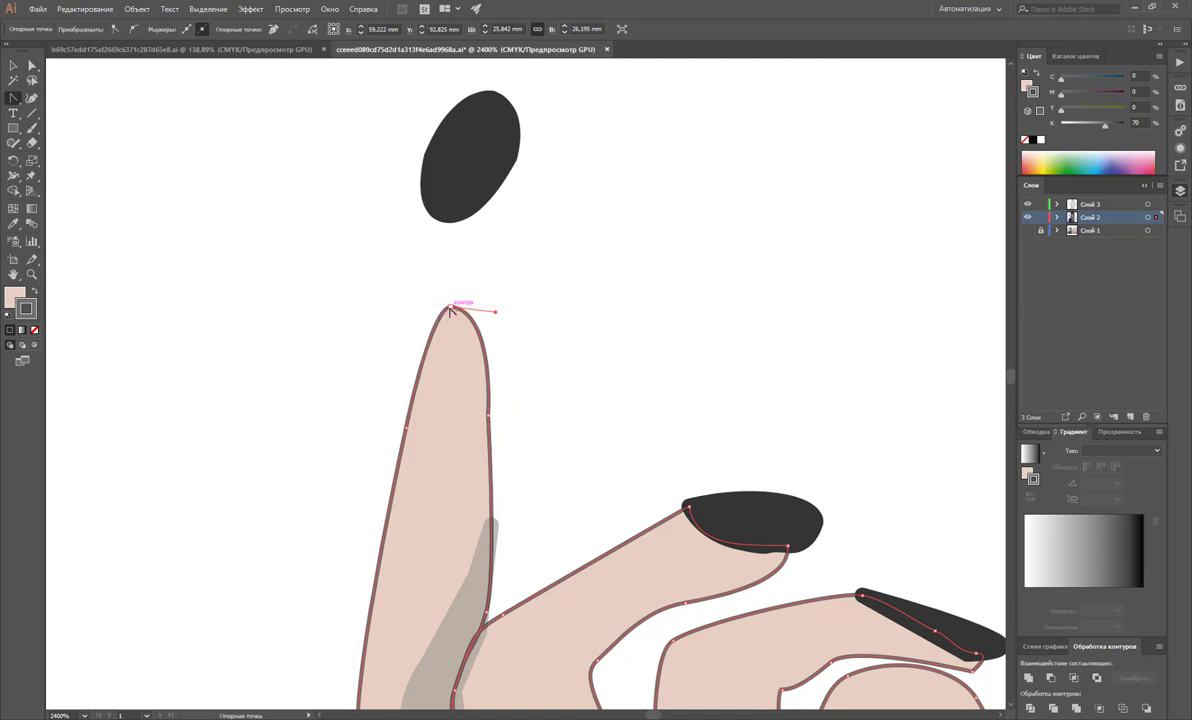
click(451, 307)
drag(451, 307, 497, 302)
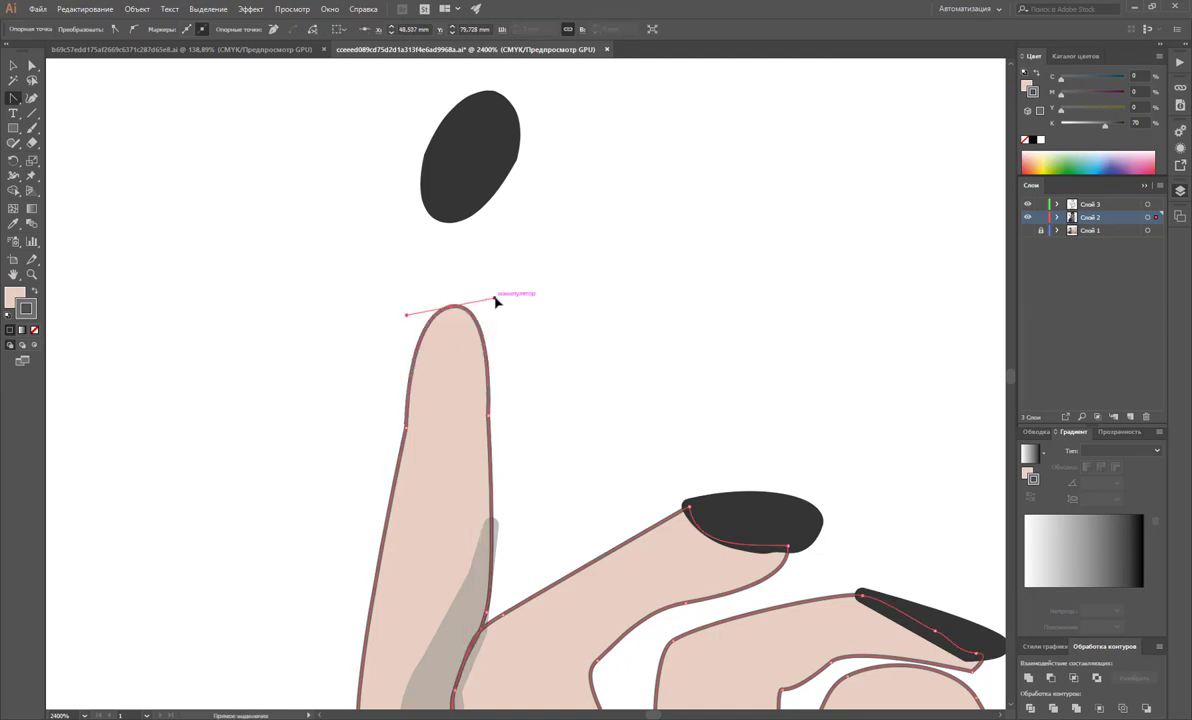
key(ctrl+z)
key(ctrl+z)
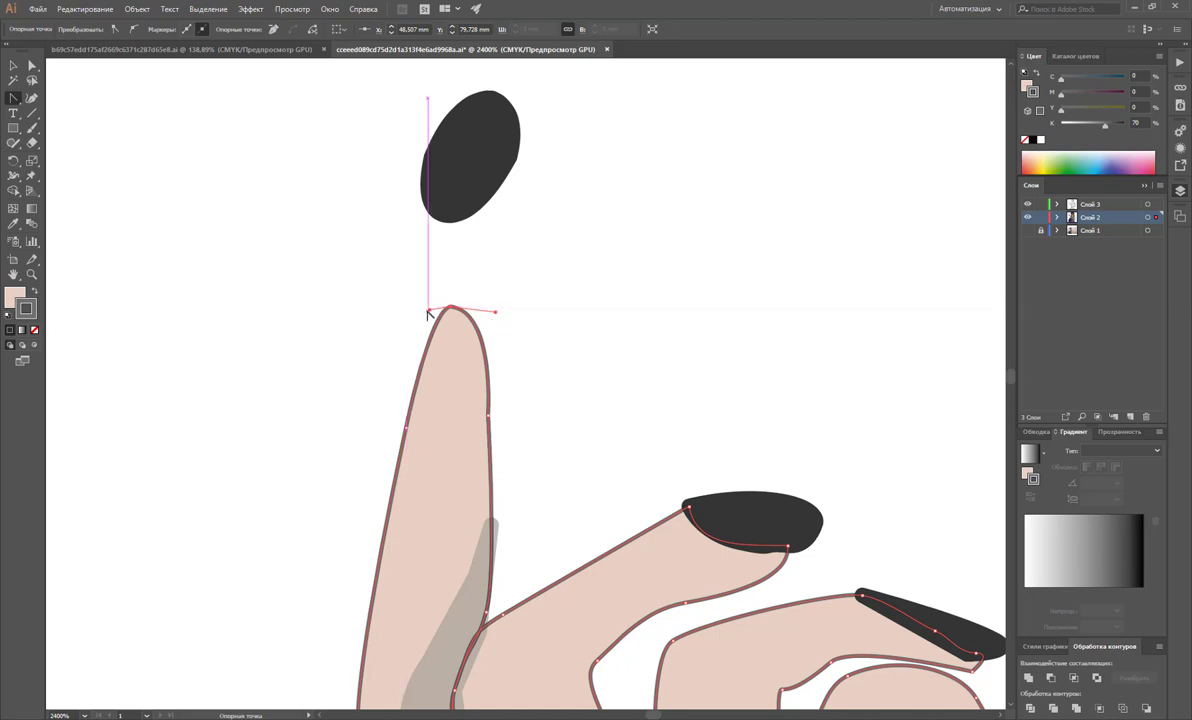
Step: Lengthen the outer handle of the fingertip's topmost anchor to make the tip's outer side fuller, leaving nothing selected
drag(429, 310, 422, 309)
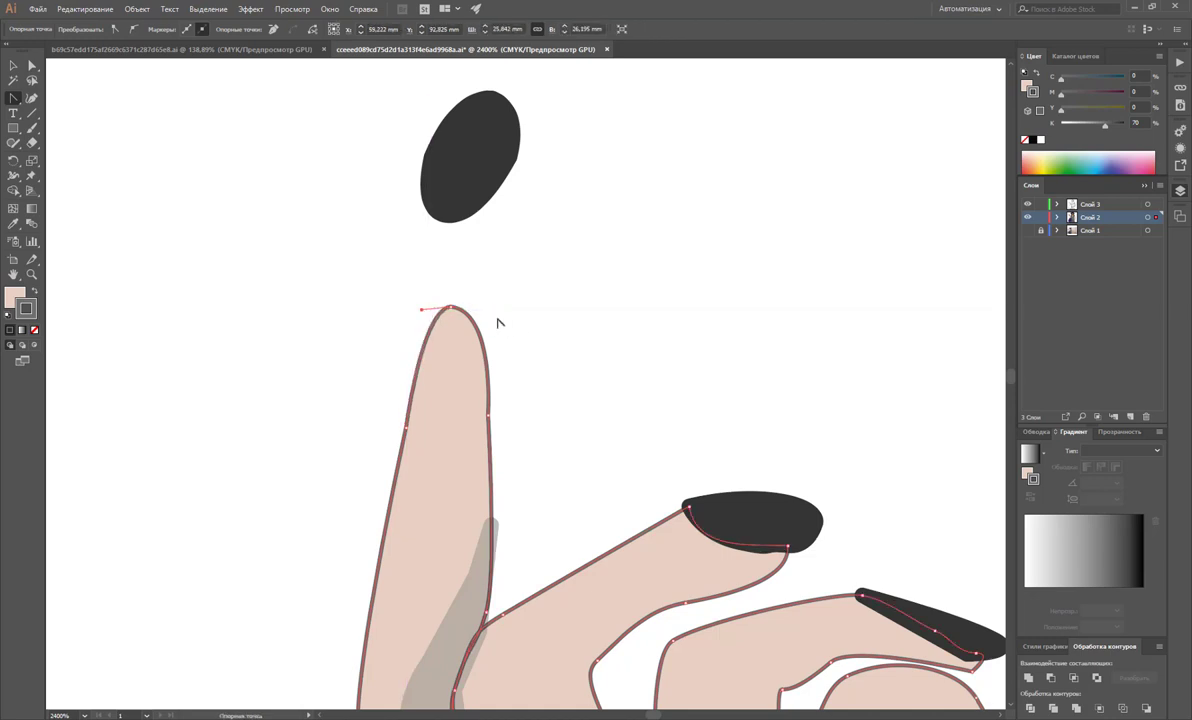
click(13, 65)
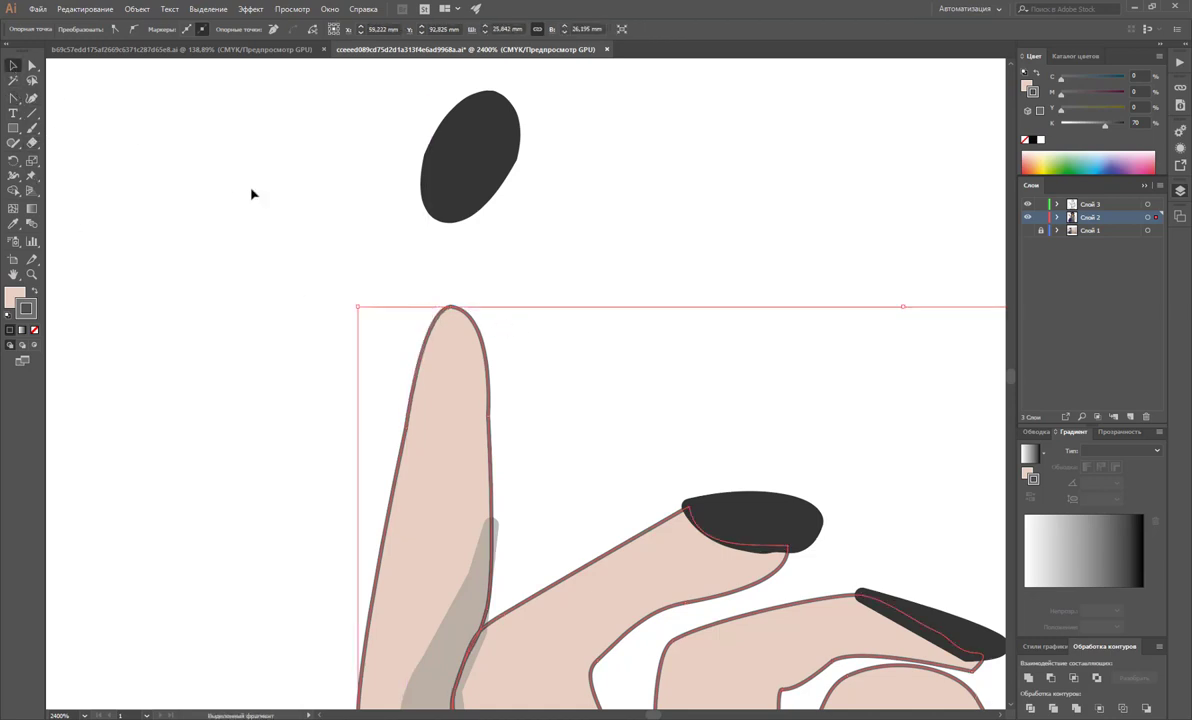
click(252, 194)
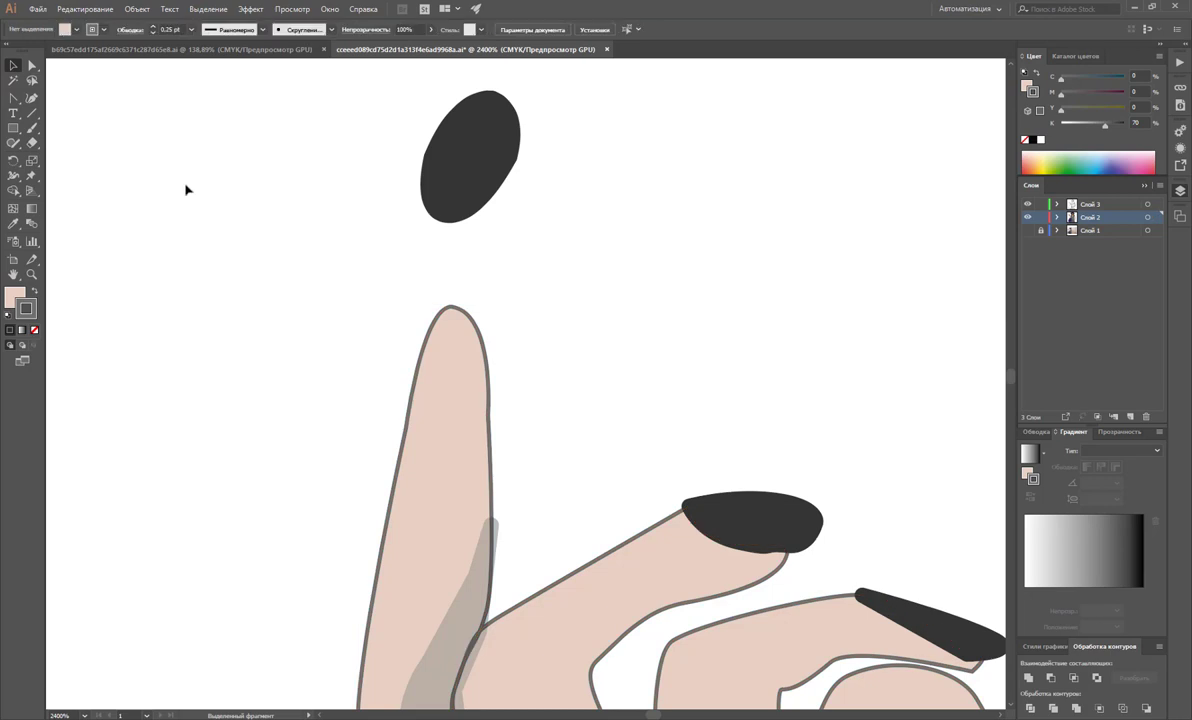
Step: Draw a closed nail shape with the Pen tool on the uppermost finger, its tip extending slightly beyond the fingertip
click(13, 97)
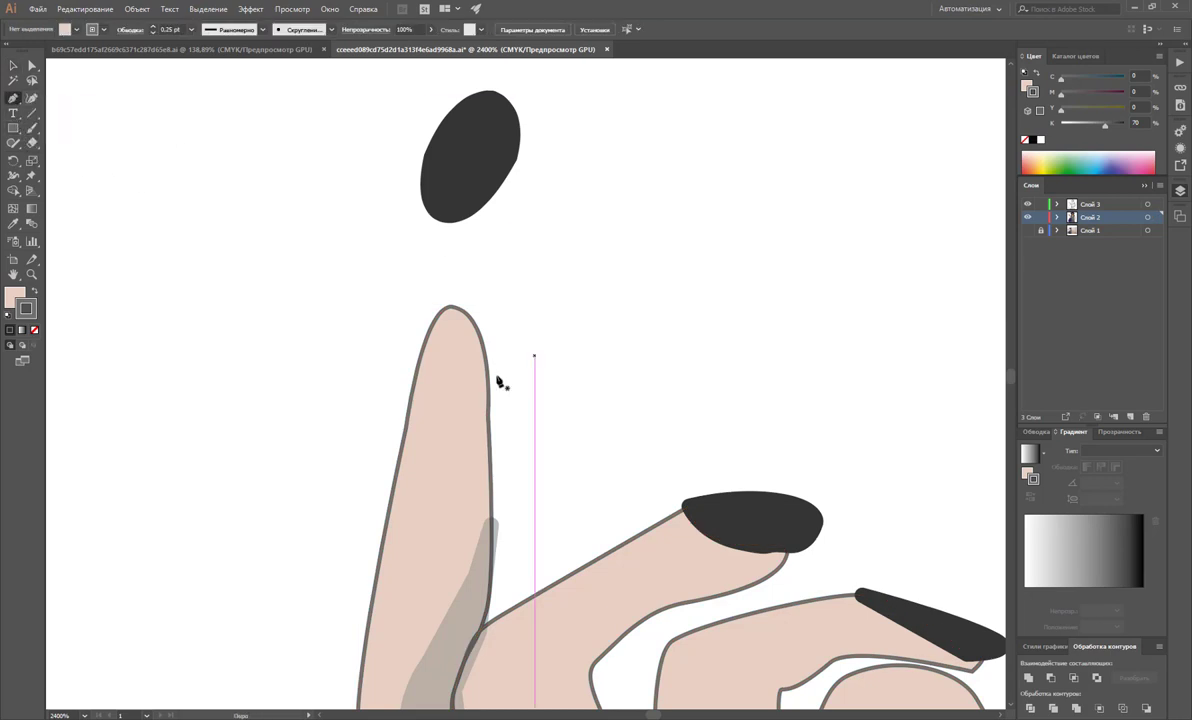
click(406, 428)
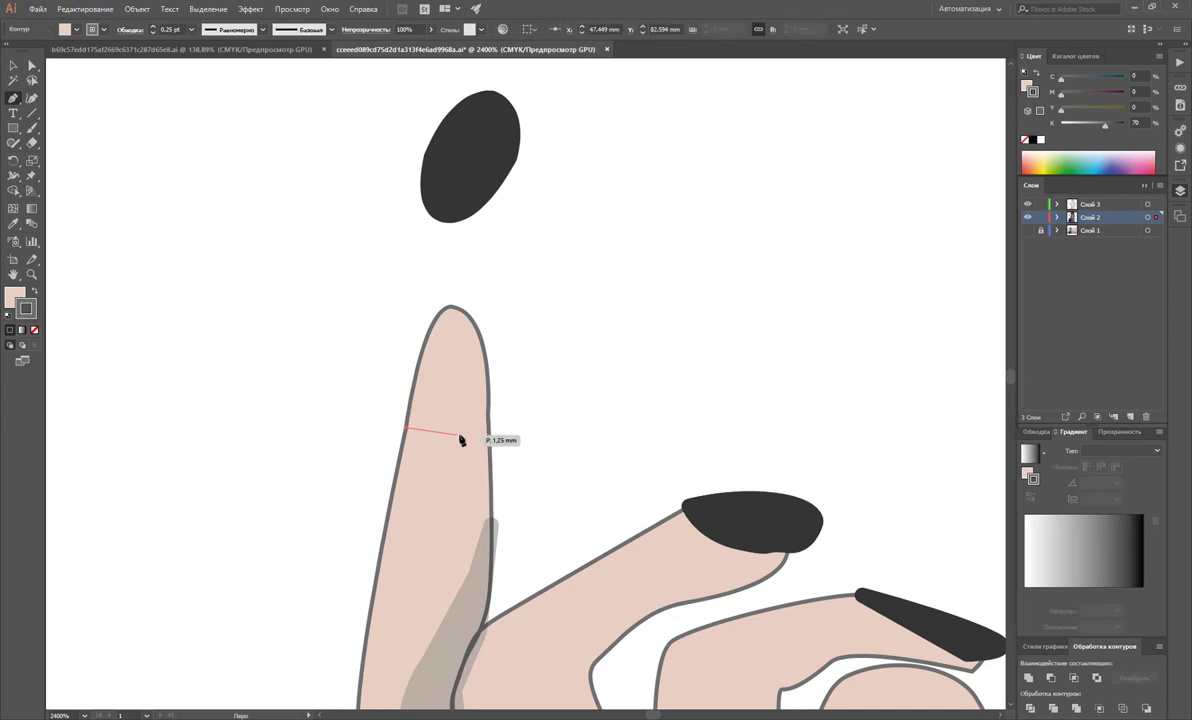
drag(463, 438, 468, 411)
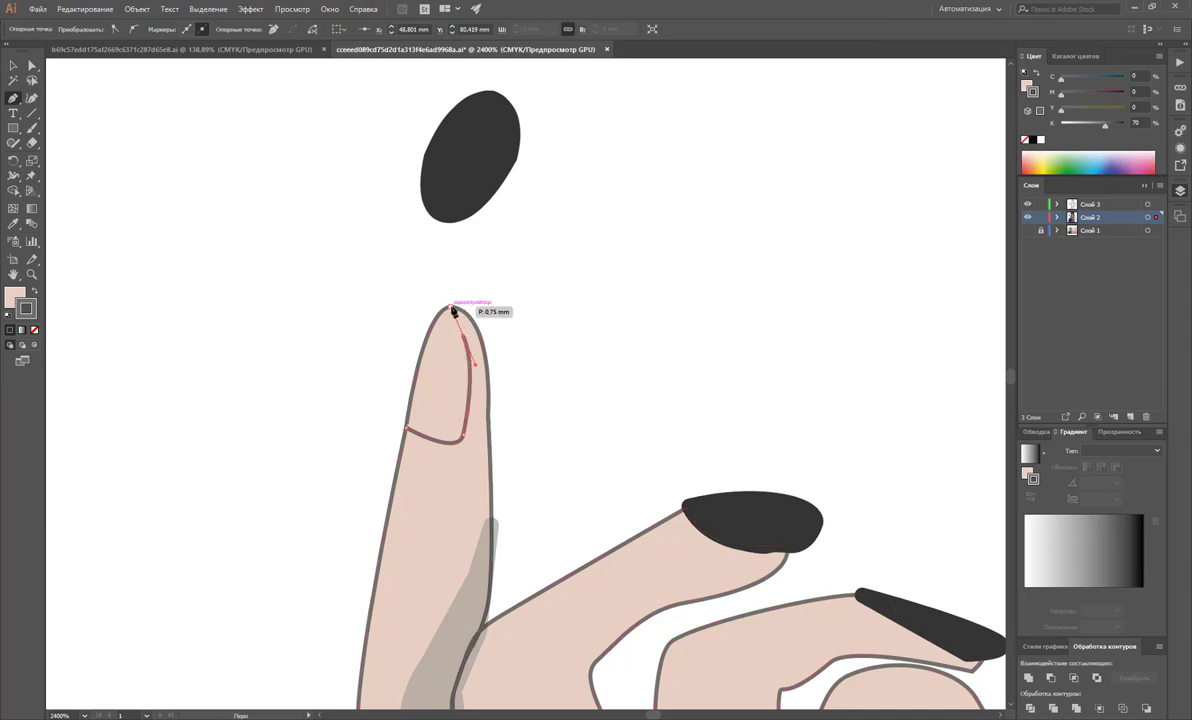
drag(453, 311, 430, 314)
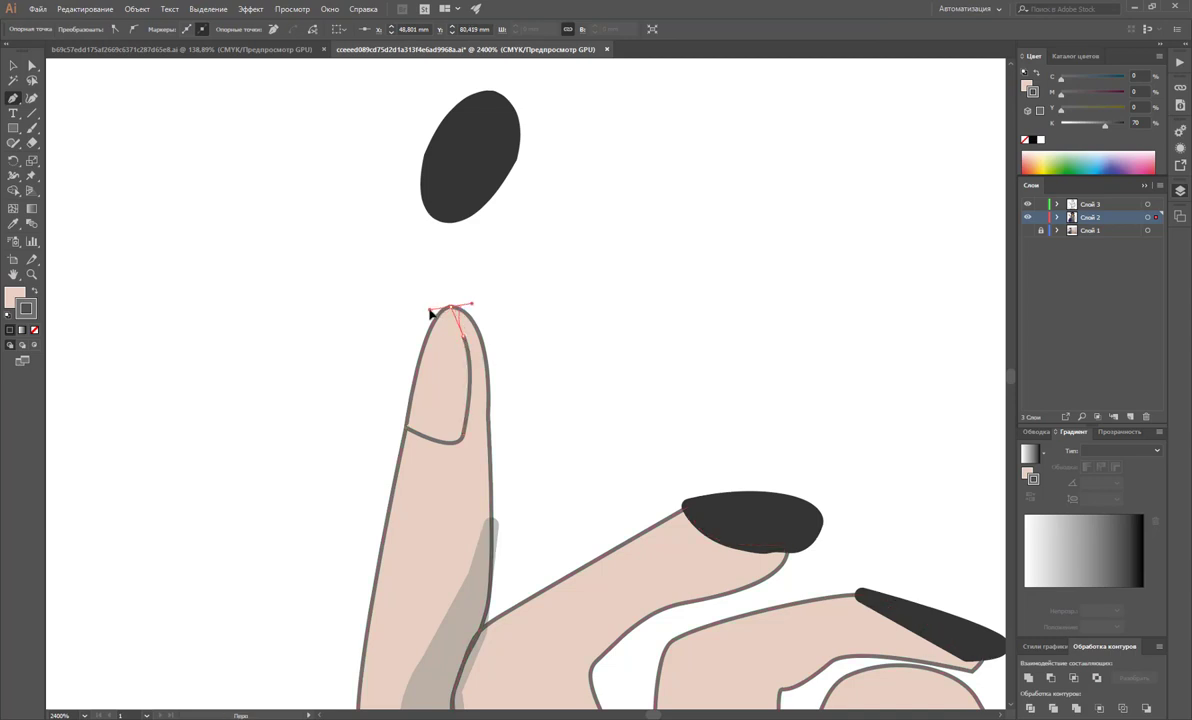
click(458, 304)
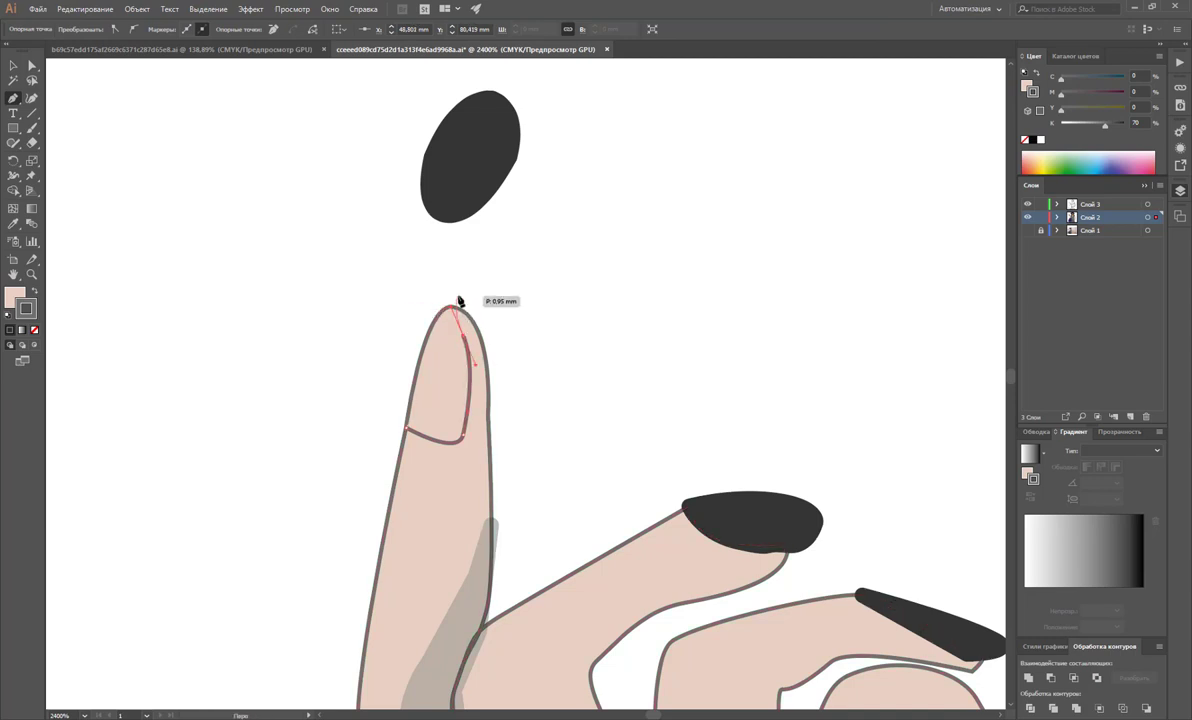
drag(447, 296, 434, 302)
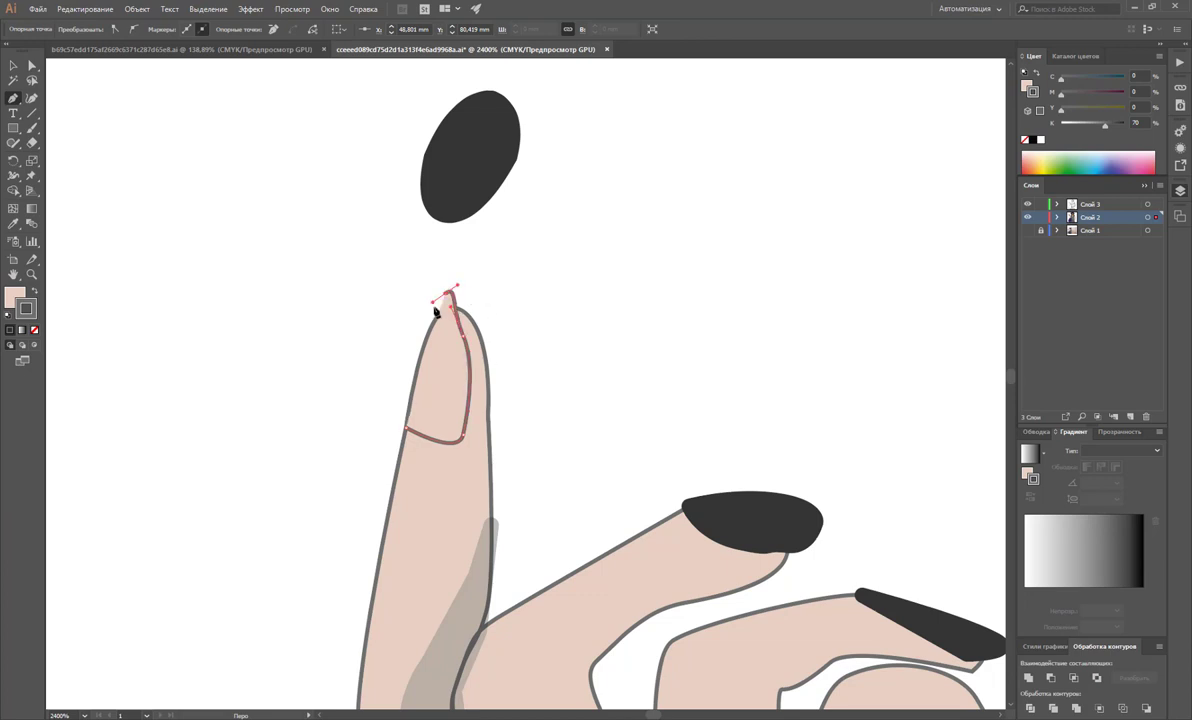
drag(408, 432, 414, 430)
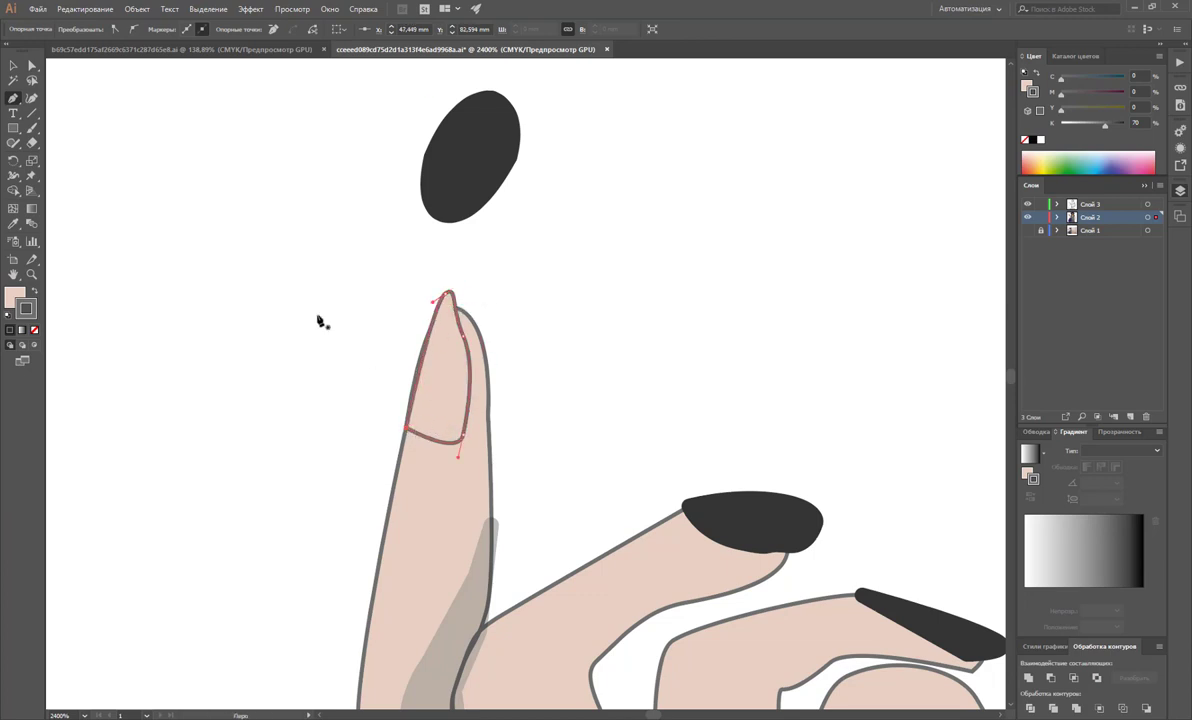
Step: Reshape the new nail's upper anchors so its tip is wider and smoothly rounded, leaving nothing selected
click(31, 65)
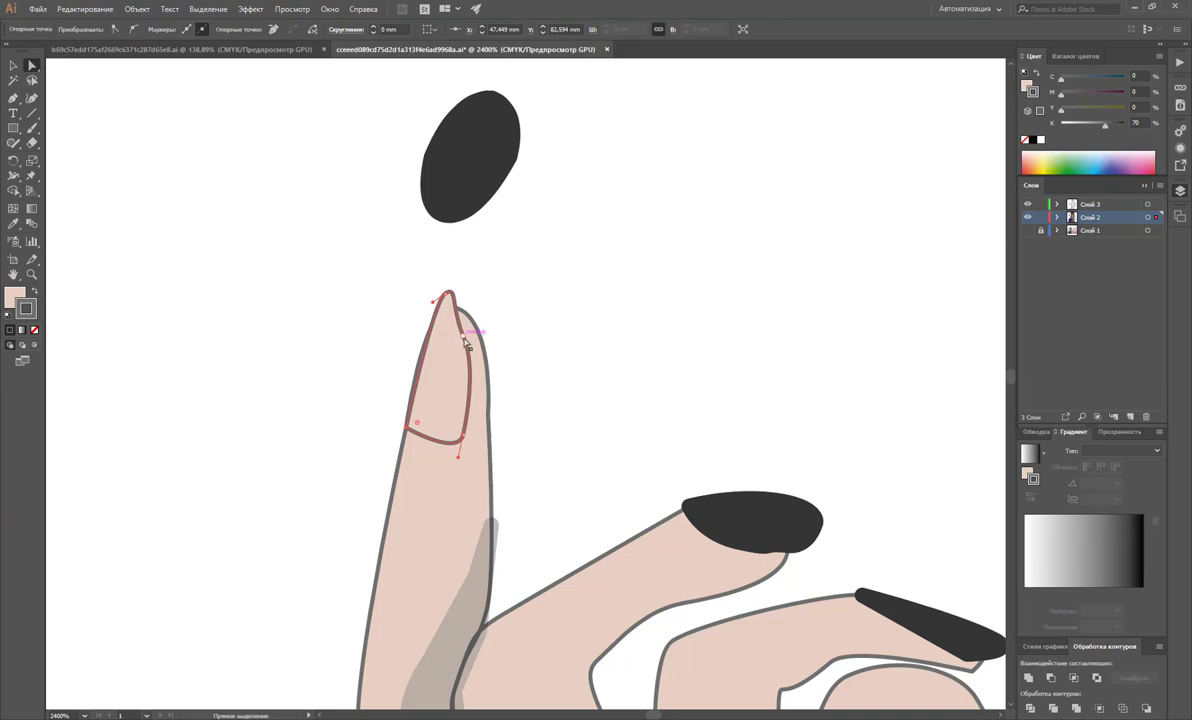
drag(465, 343, 474, 318)
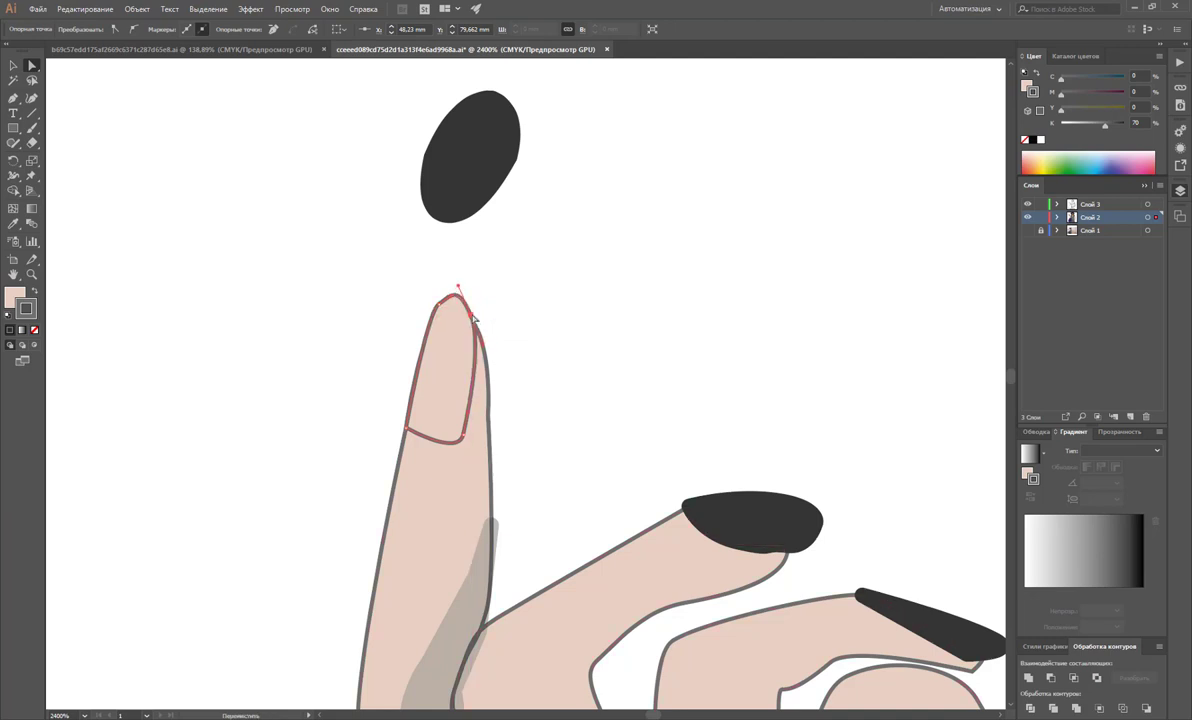
click(508, 322)
click(456, 299)
click(519, 320)
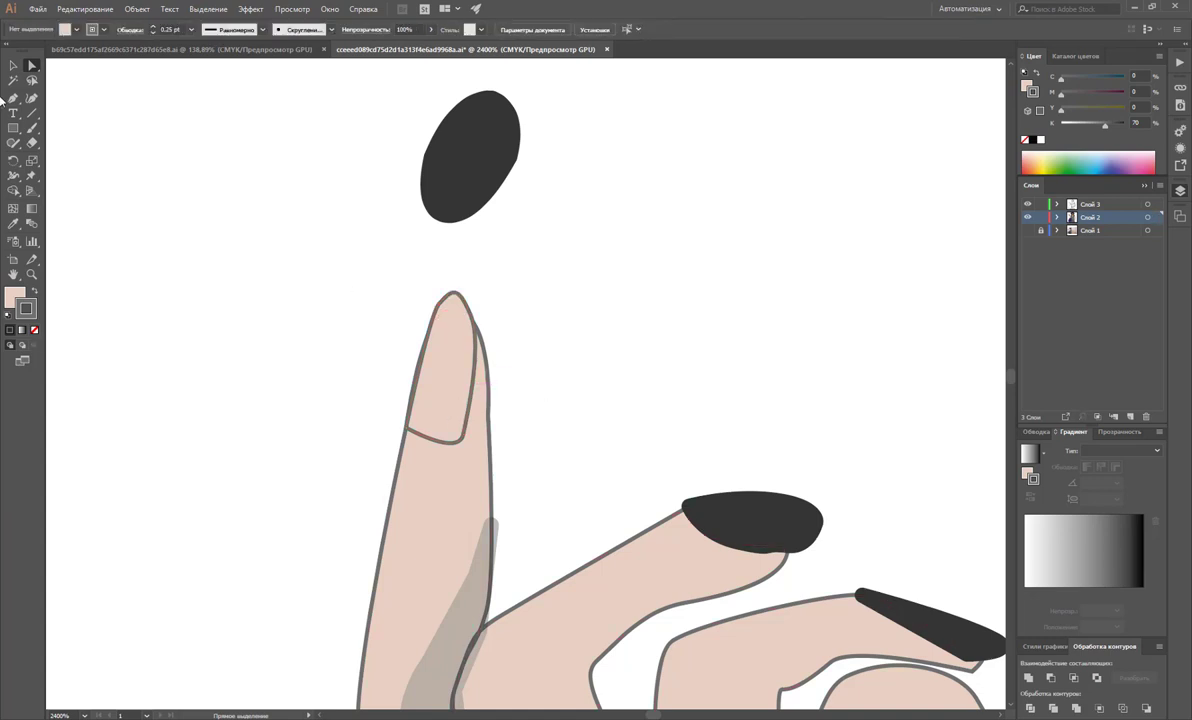
Step: Copy the detached black fingernail's appearance onto the newly drawn nail with the Eyedropper
click(14, 66)
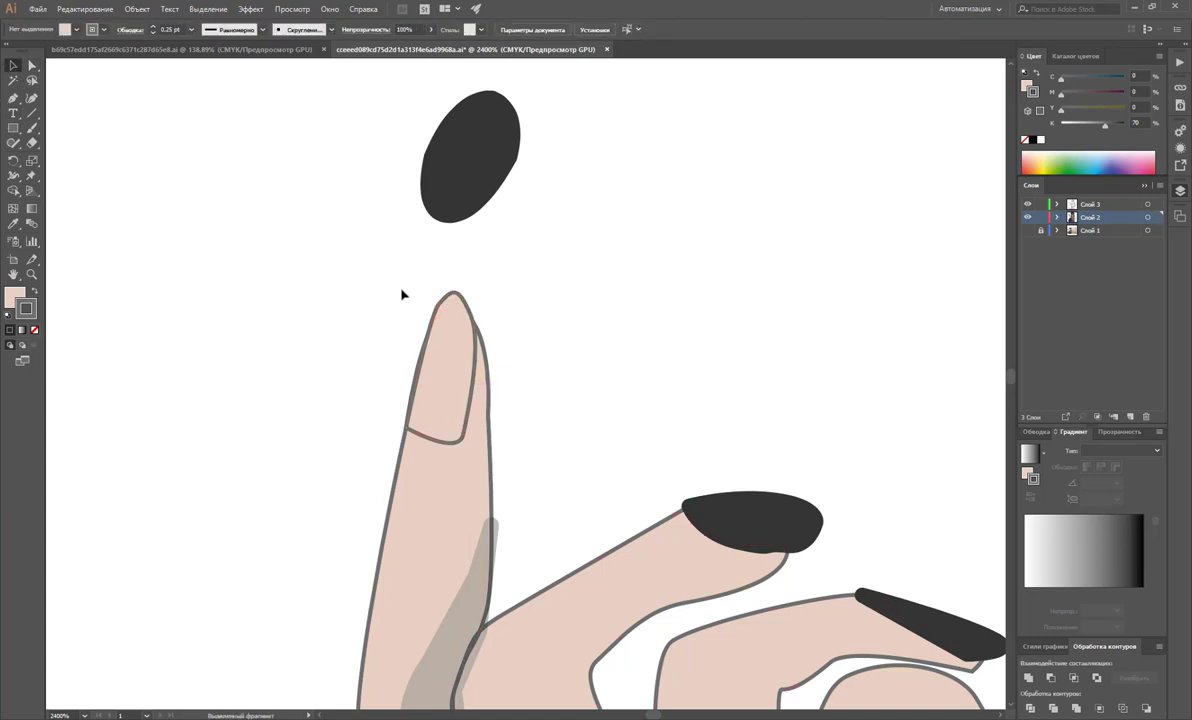
click(458, 343)
click(14, 223)
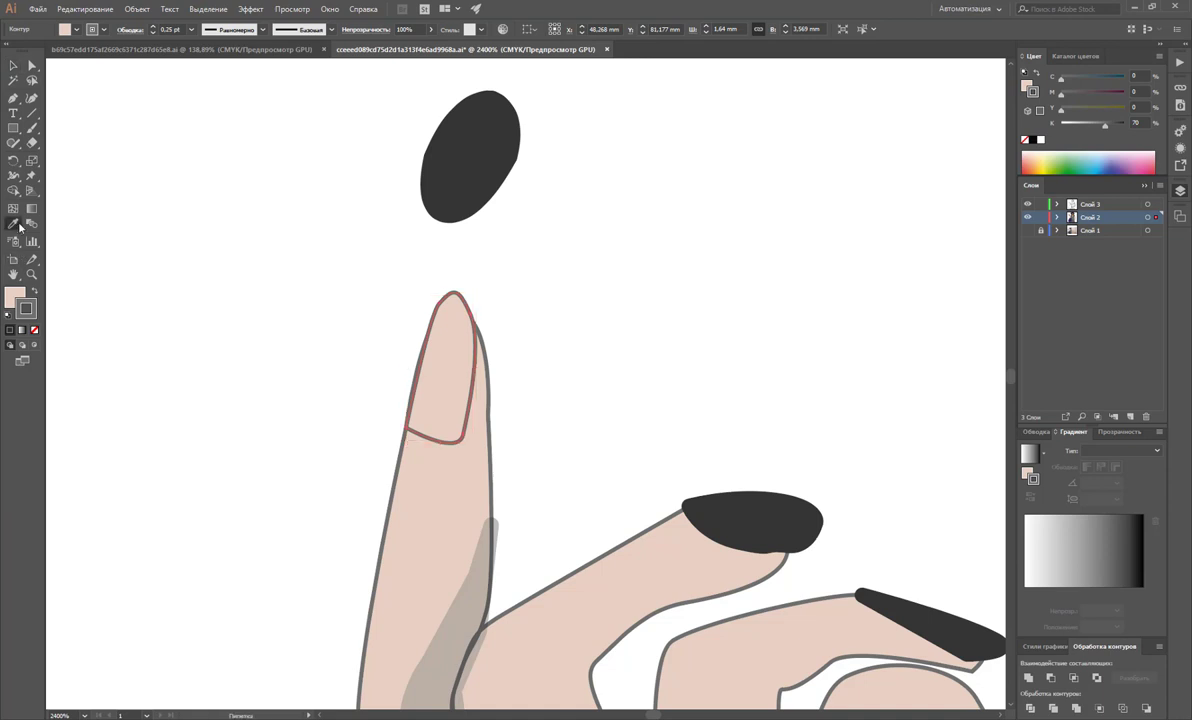
click(492, 150)
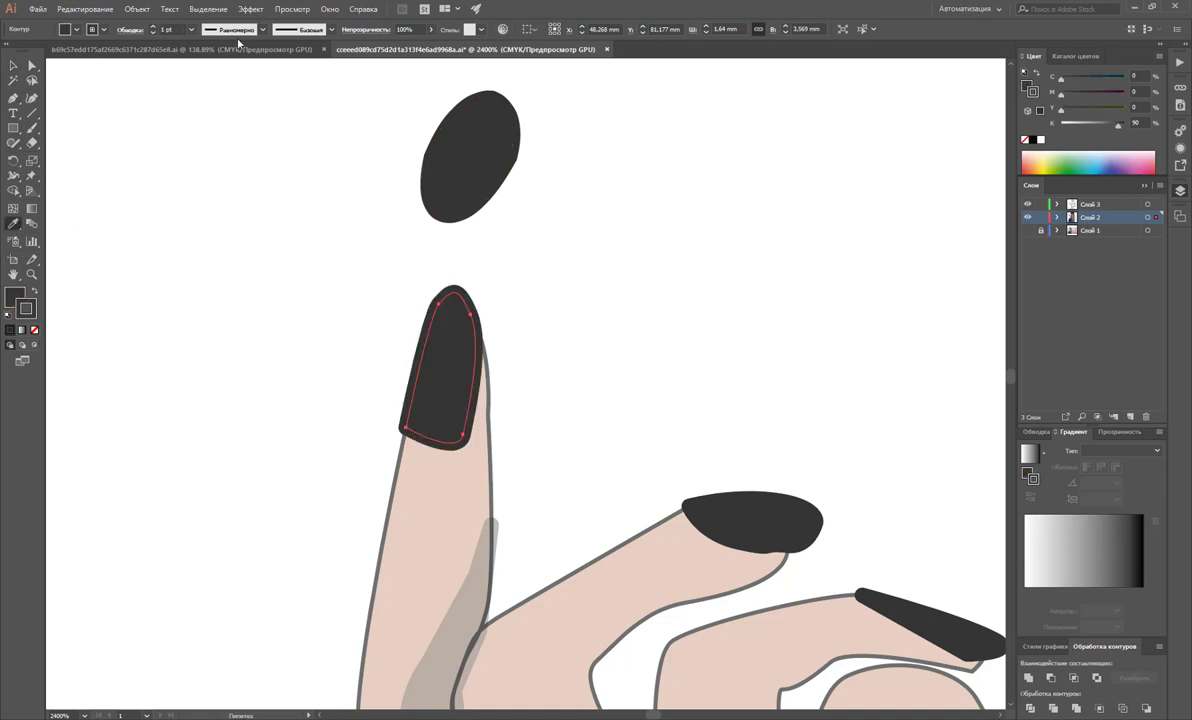
Step: Try a 0.25 pt stroke on the new black nail, and remove its stroke altogether
click(191, 29)
click(200, 61)
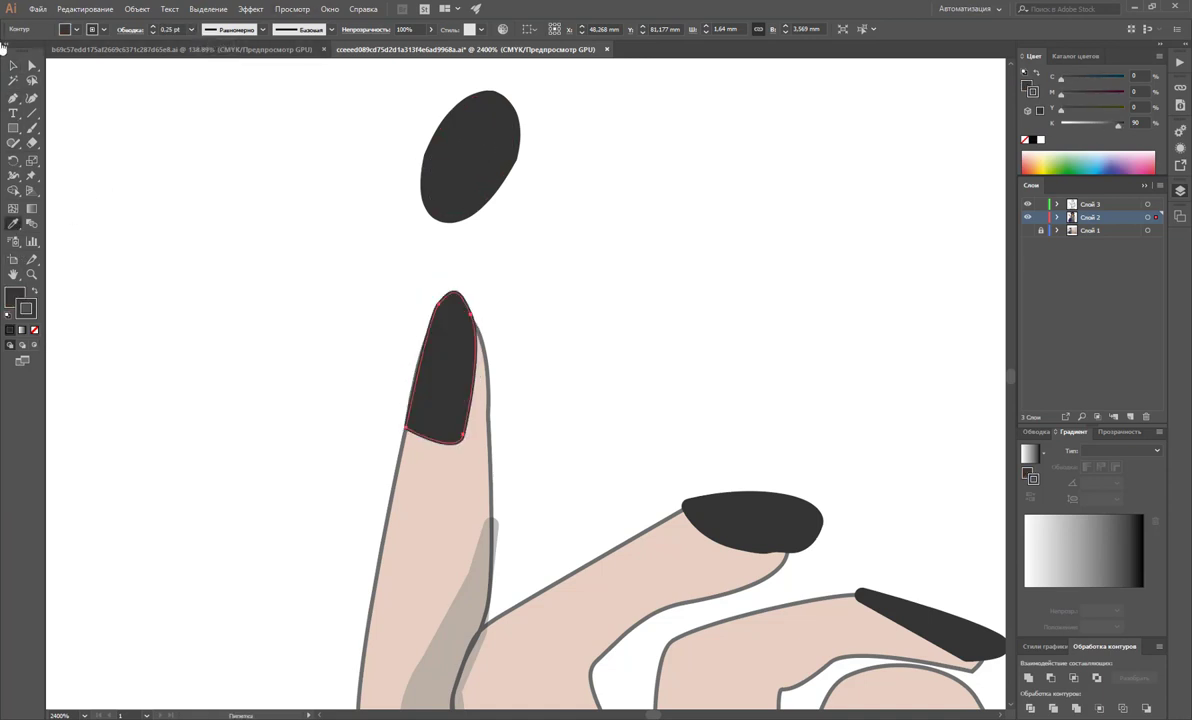
click(191, 30)
click(33, 330)
click(13, 65)
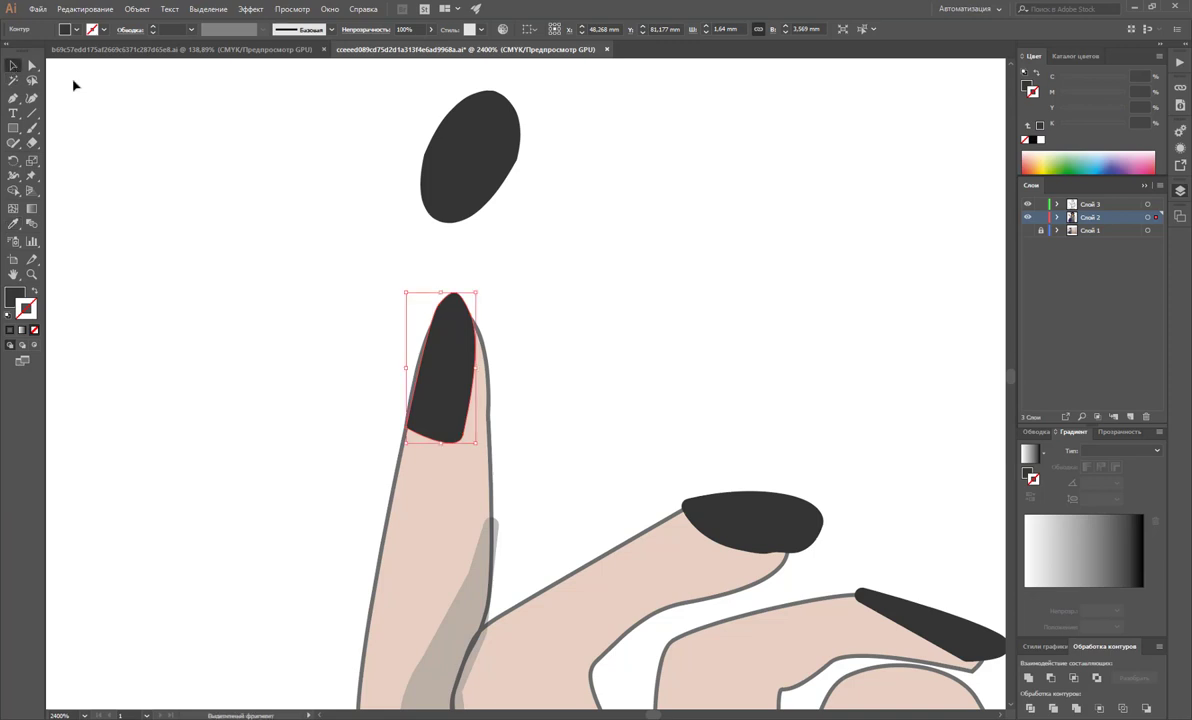
Step: Delete the old detached black fingernail above the uppermost finger
click(516, 210)
click(474, 162)
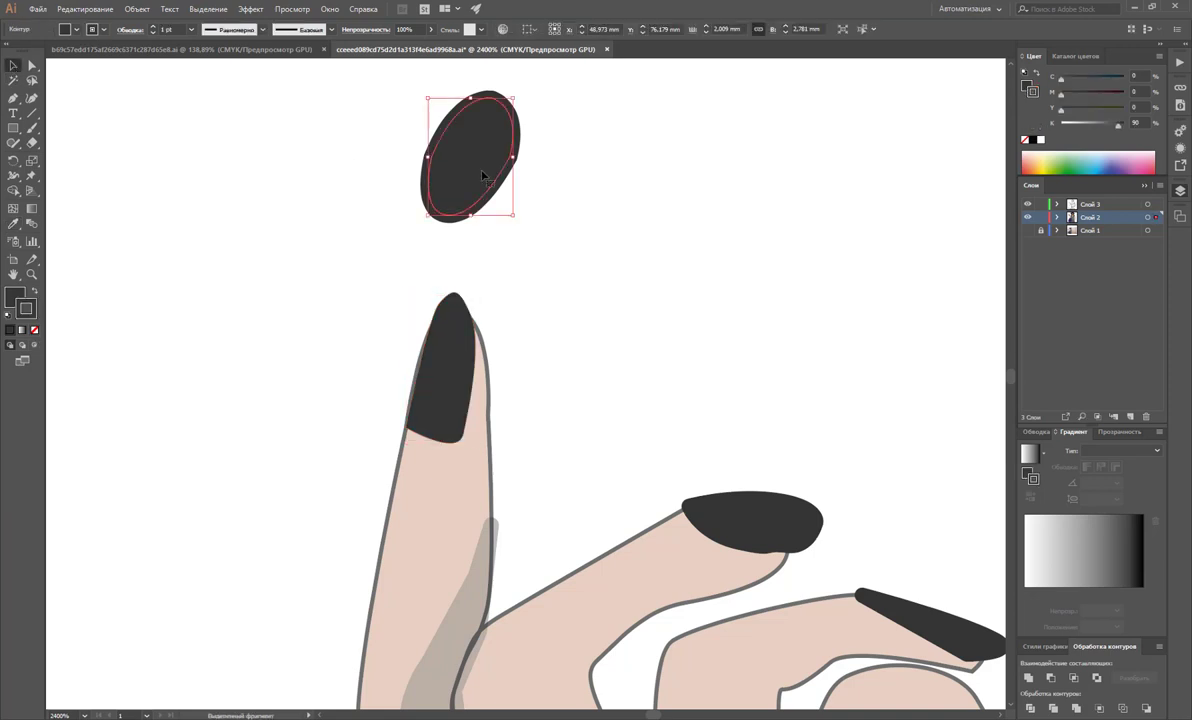
key(Delete)
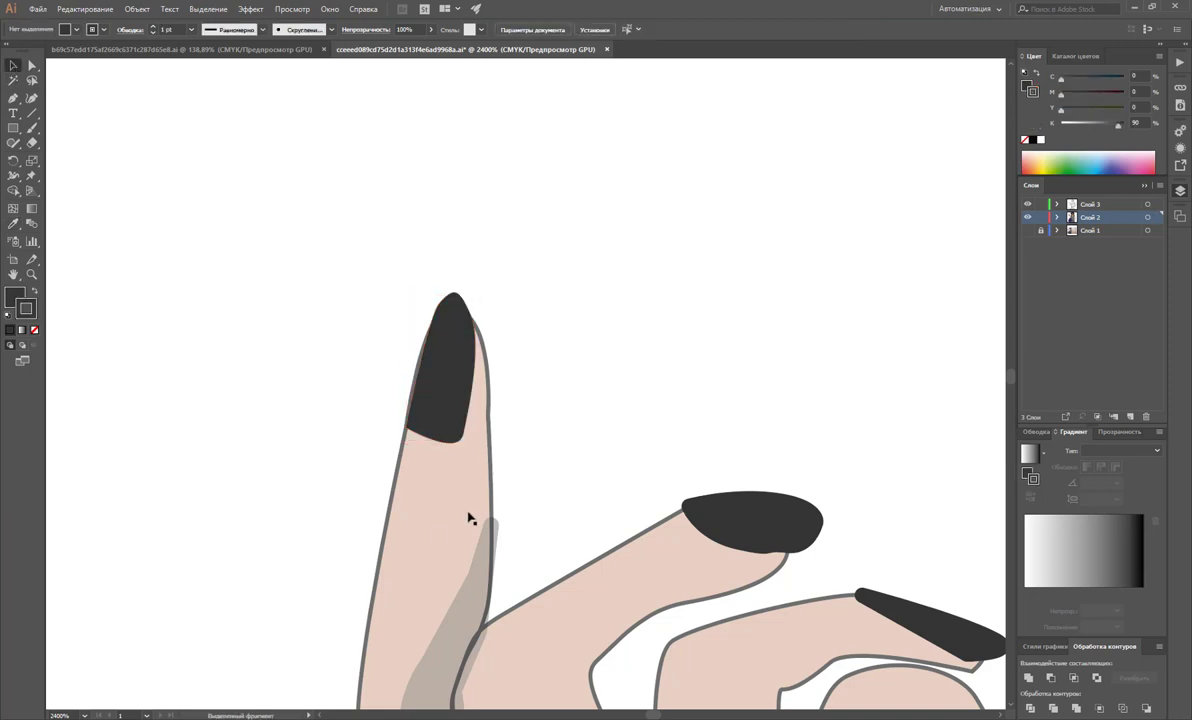
key(z)
alt+click(520, 548)
alt+click(630, 531)
alt+click(769, 437)
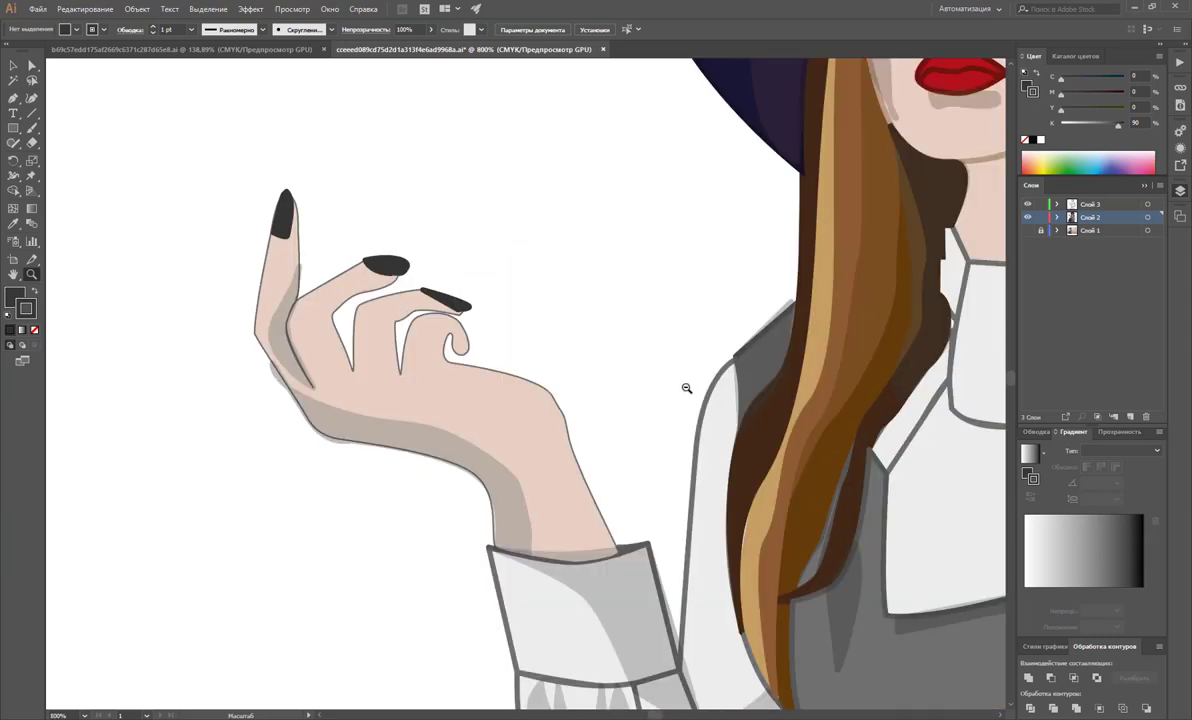
alt+click(686, 388)
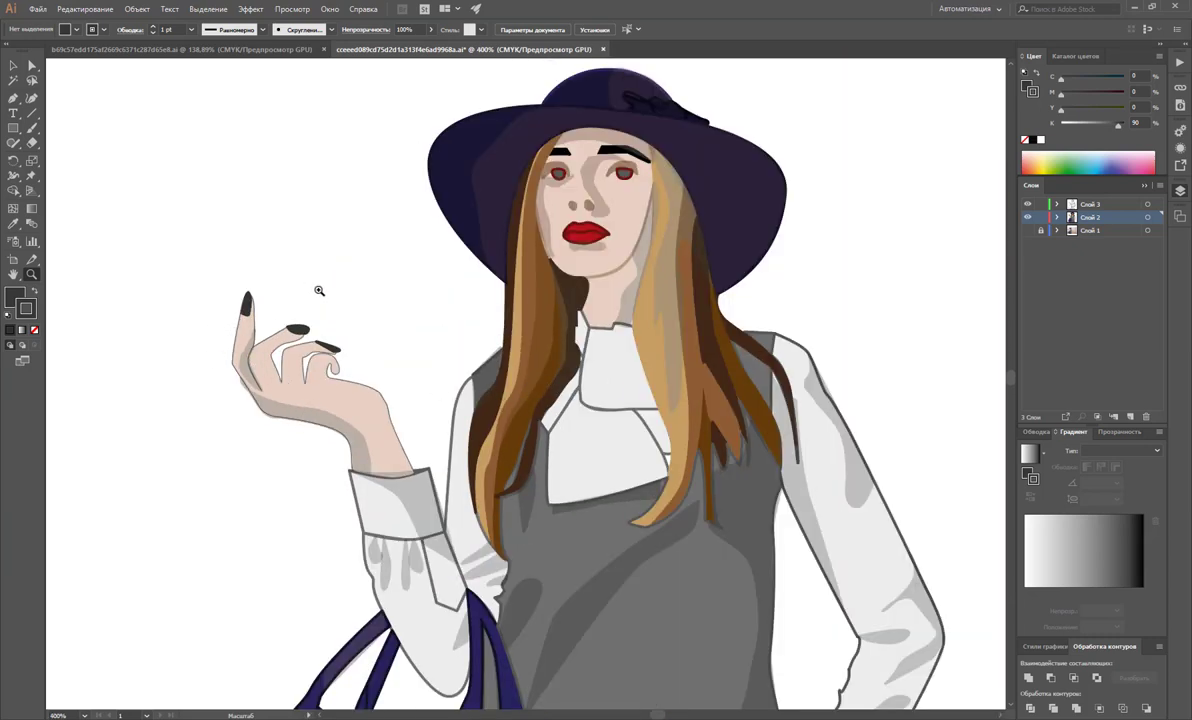
Step: Raise the new nail's base corner on the side facing the other fingers to give the base an upward curve
click(247, 313)
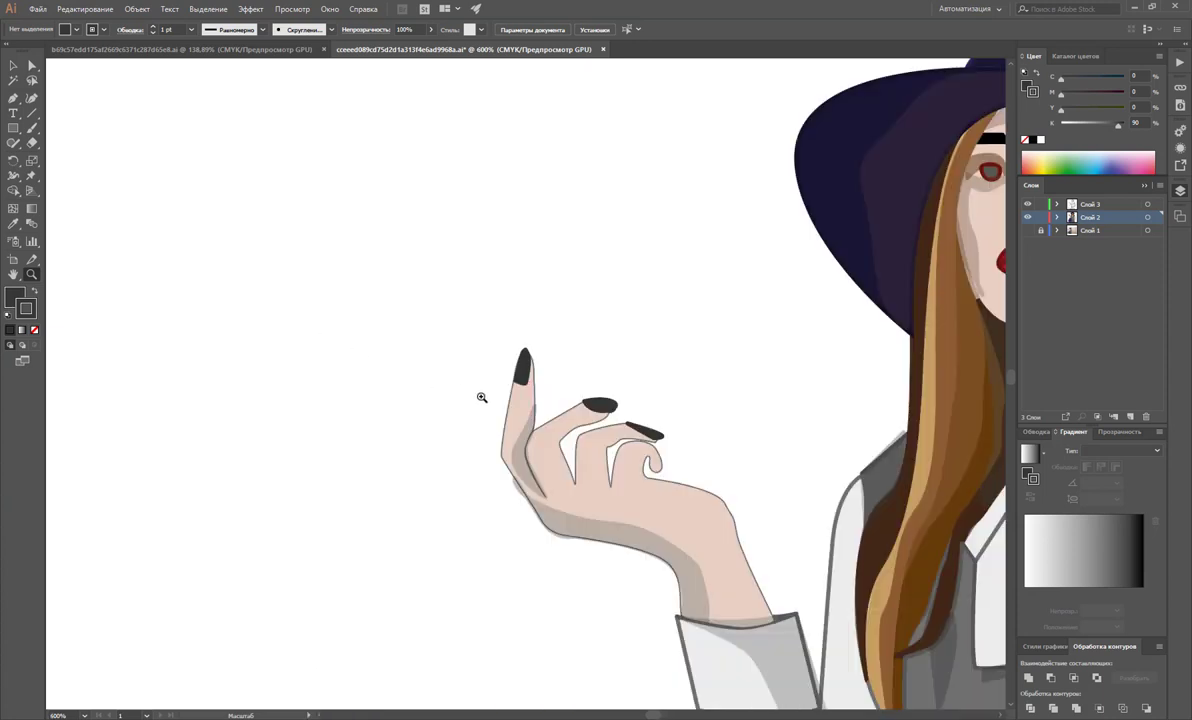
click(530, 386)
click(527, 374)
click(519, 369)
click(519, 369)
click(519, 369)
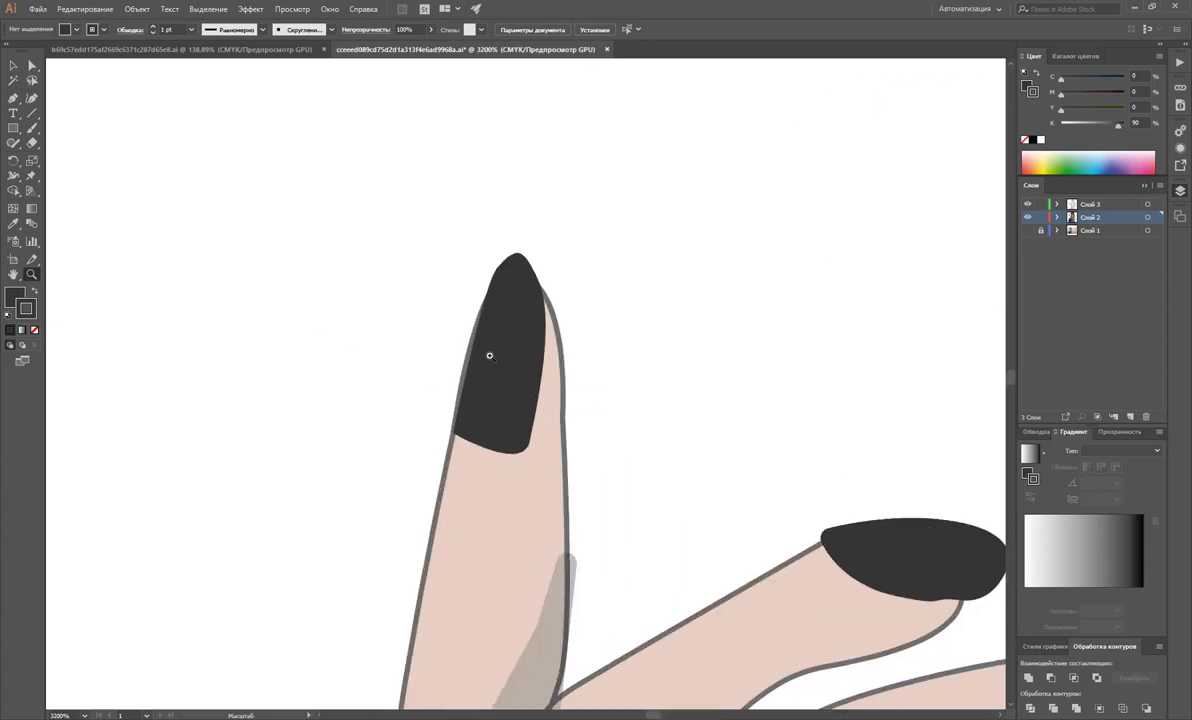
click(31, 65)
click(519, 360)
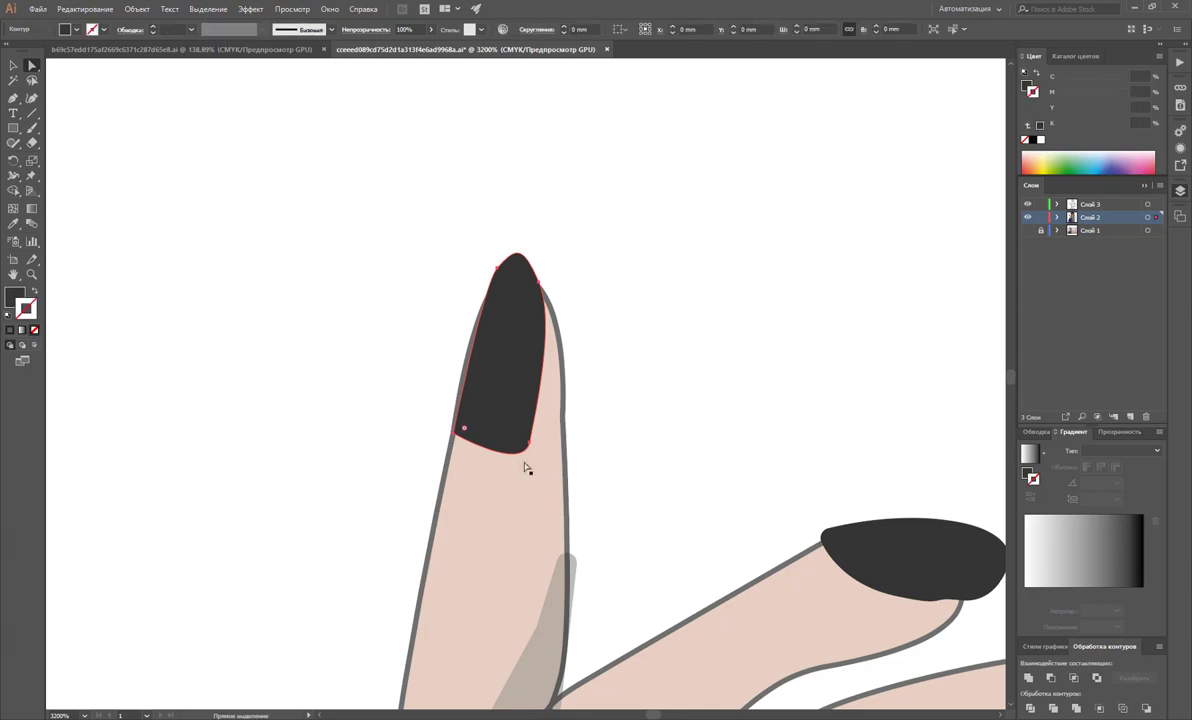
drag(529, 446, 534, 411)
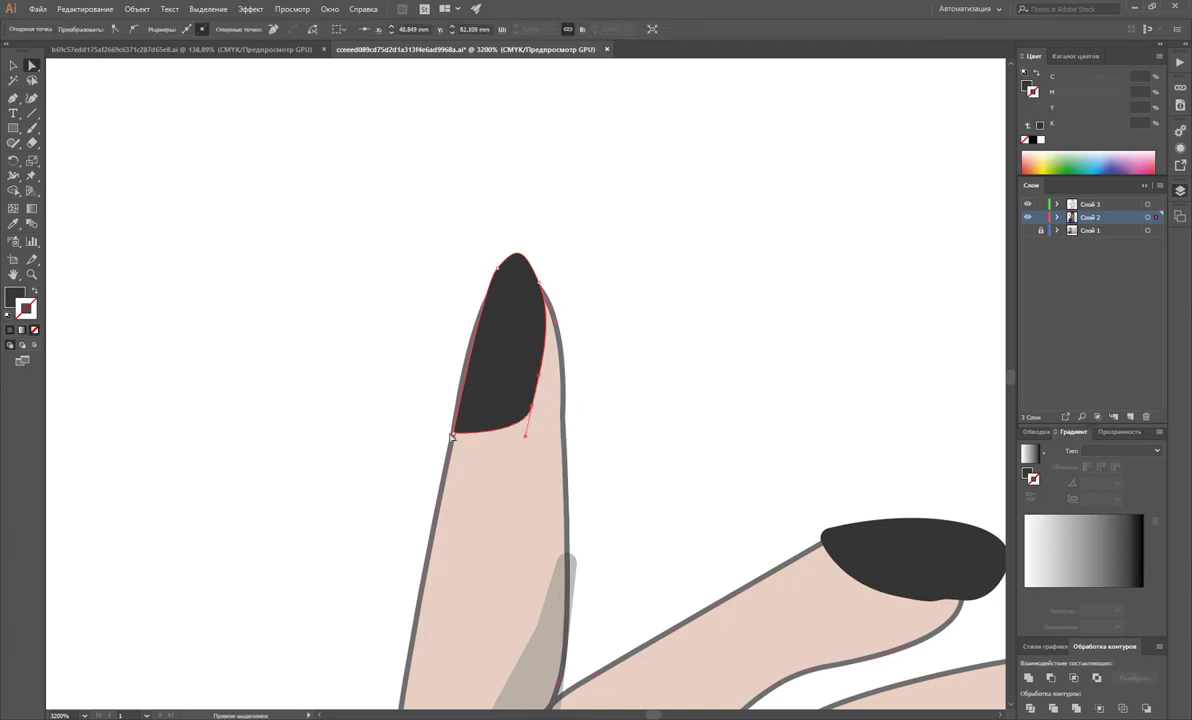
Step: Refine the uppermost finger's black nail by raising the outer corner of its base and lowering the tip's outer side
drag(452, 437, 464, 416)
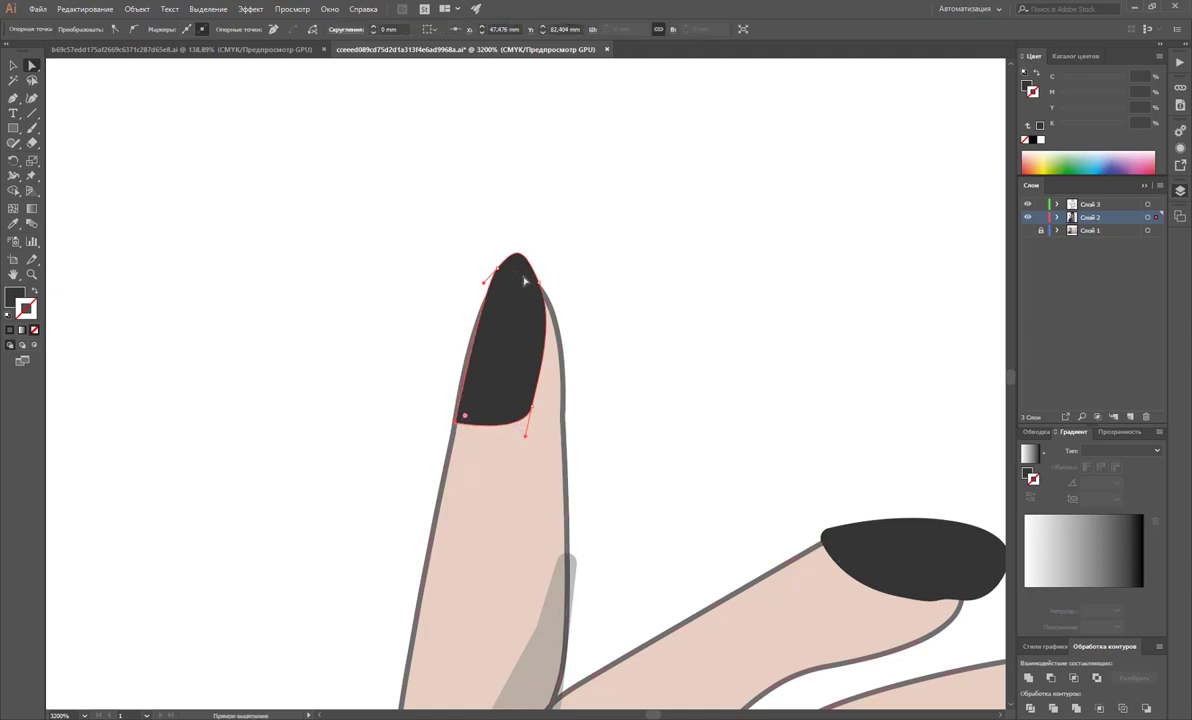
drag(539, 283, 505, 261)
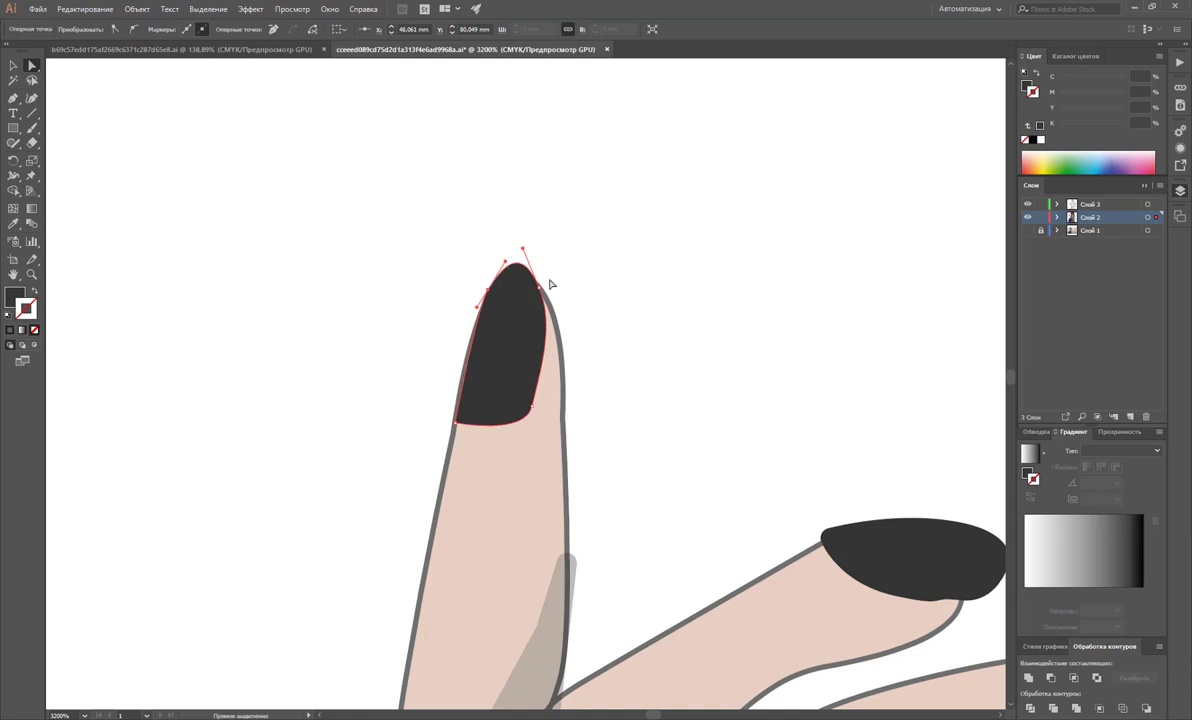
click(562, 283)
Step: Check the redrawn nail against the other fingers and the whole figure
scroll(768, 403, down, 3)
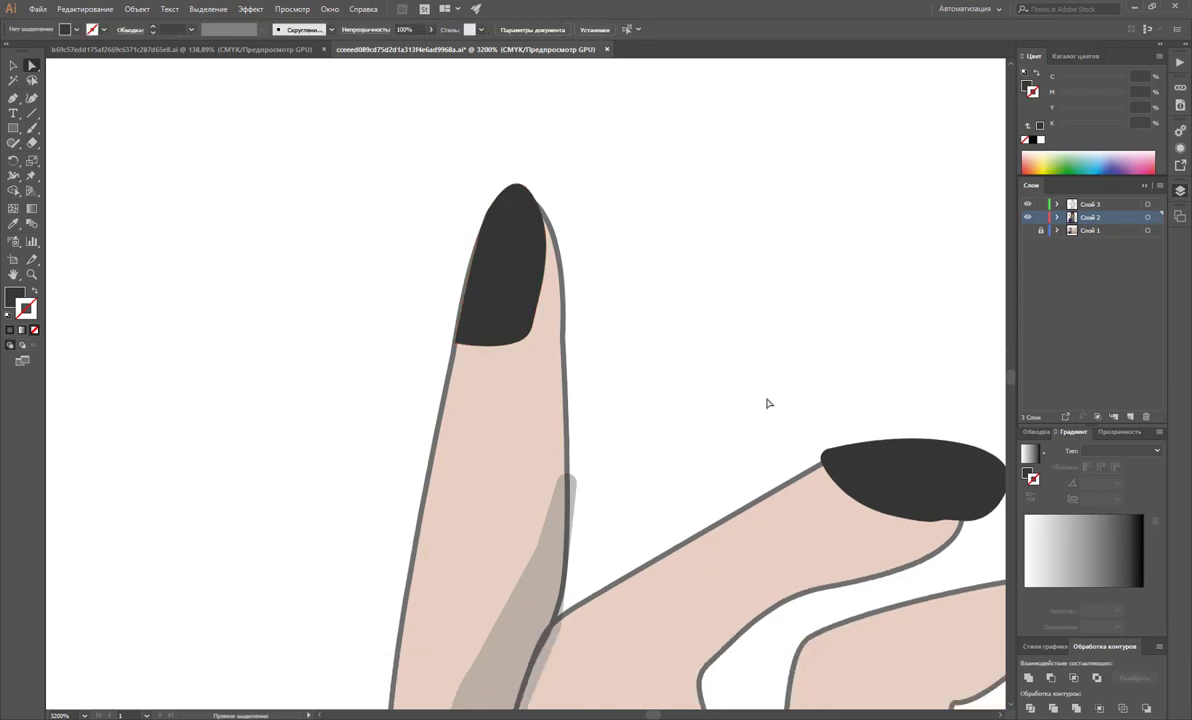
key(z)
alt+click(629, 452)
alt+click(627, 462)
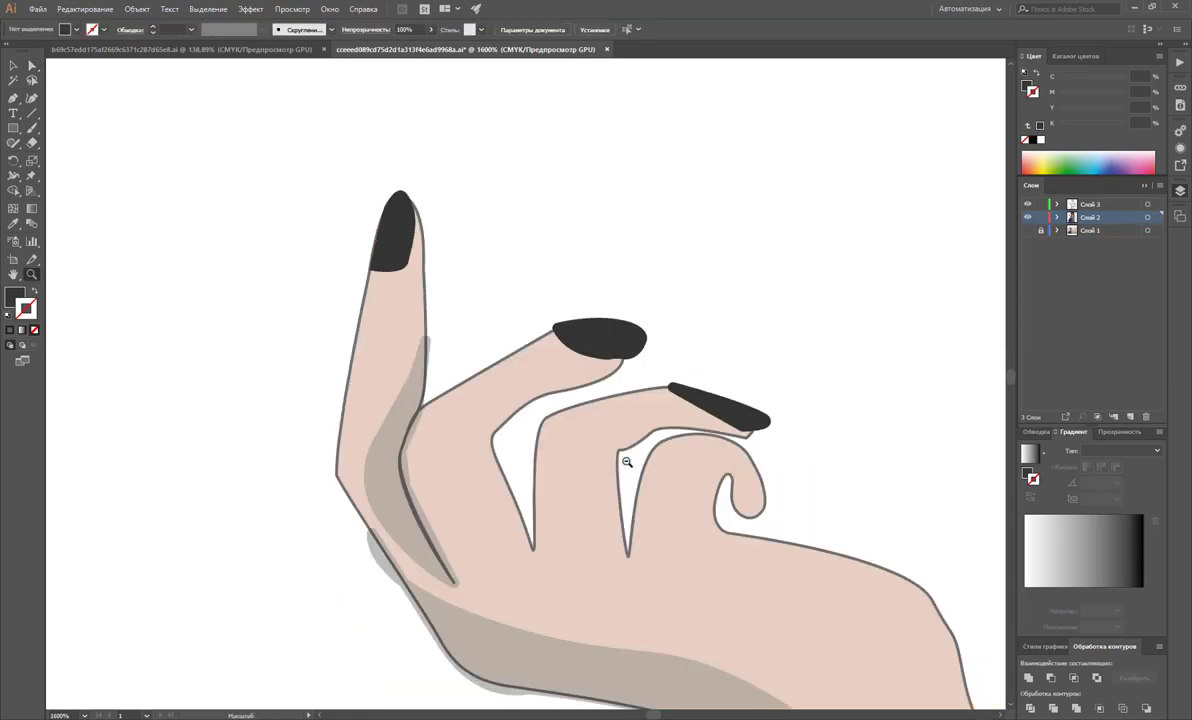
alt+click(627, 463)
alt+click(629, 463)
alt+click(588, 450)
alt+click(600, 410)
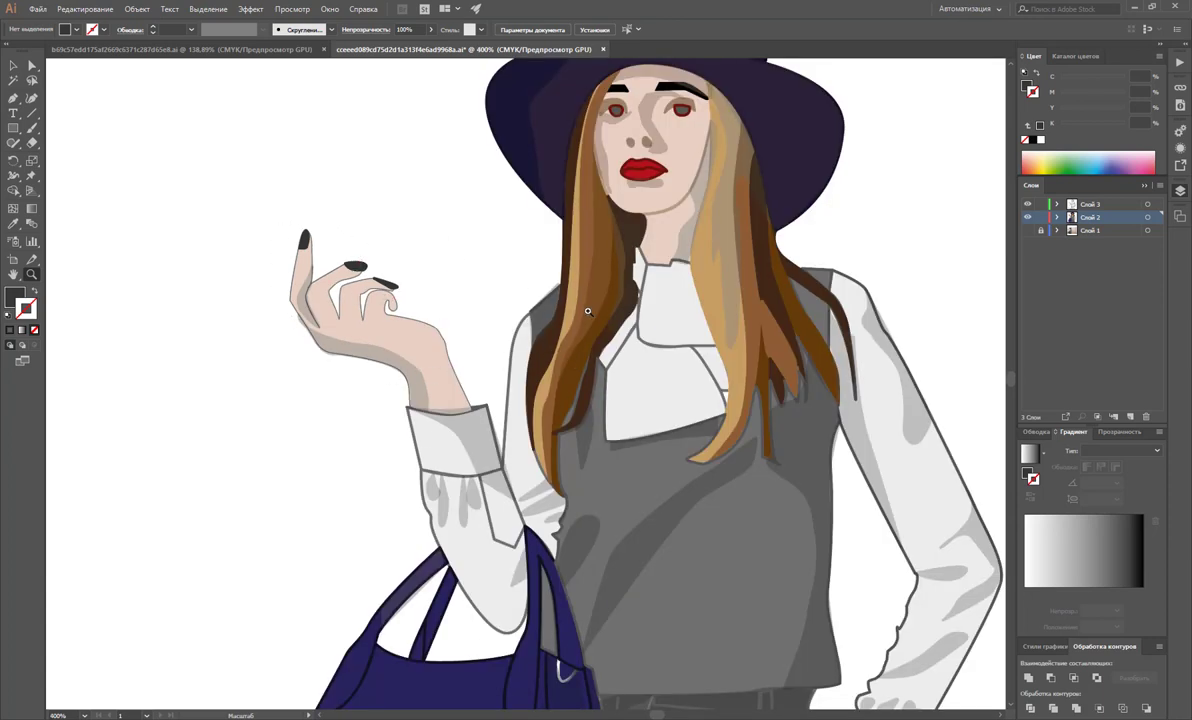
Step: Remove the stroke from the translucent shadow along the lower edge of the raised hand and wrist
click(315, 270)
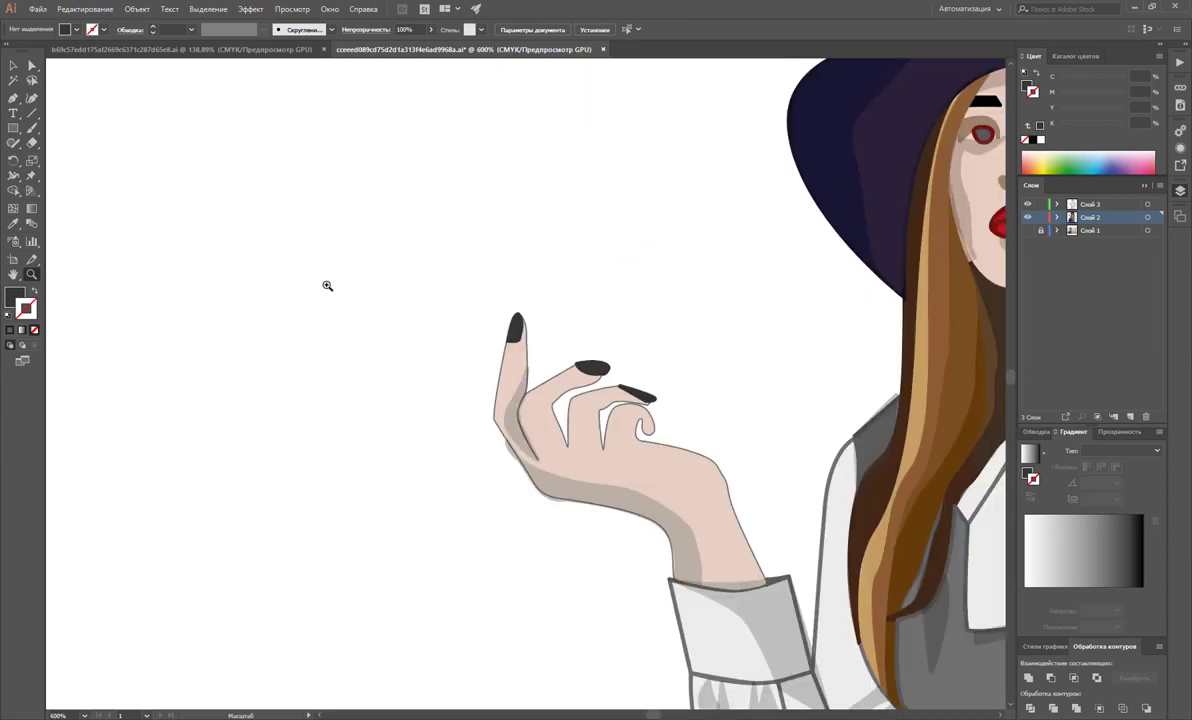
click(537, 382)
click(487, 392)
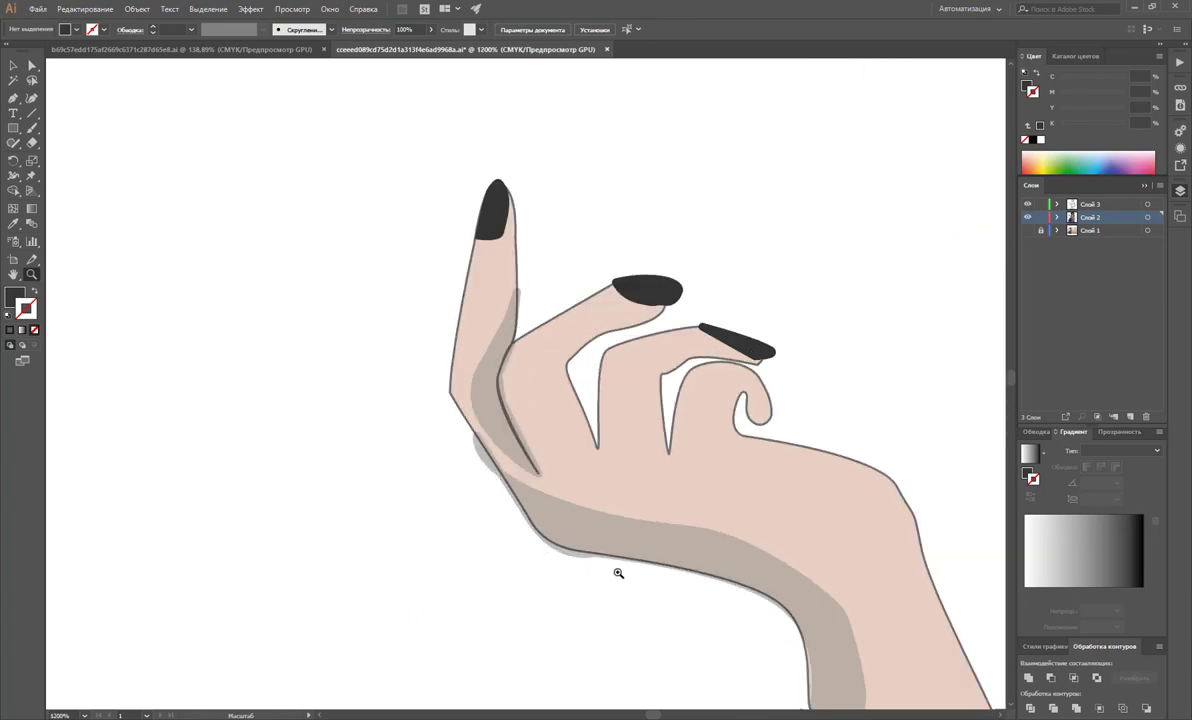
click(13, 65)
click(563, 522)
click(563, 522)
click(34, 331)
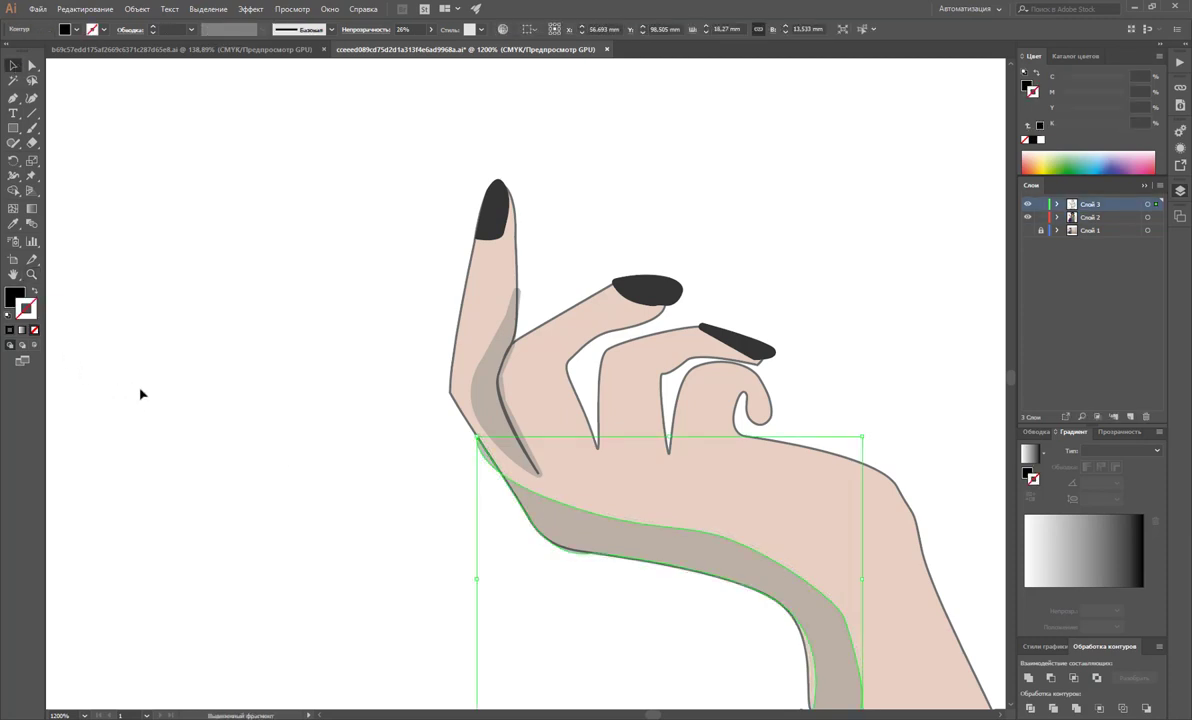
click(140, 393)
Step: Remove the dark red strokes from both grey irises on the face
key(z)
alt+click(817, 469)
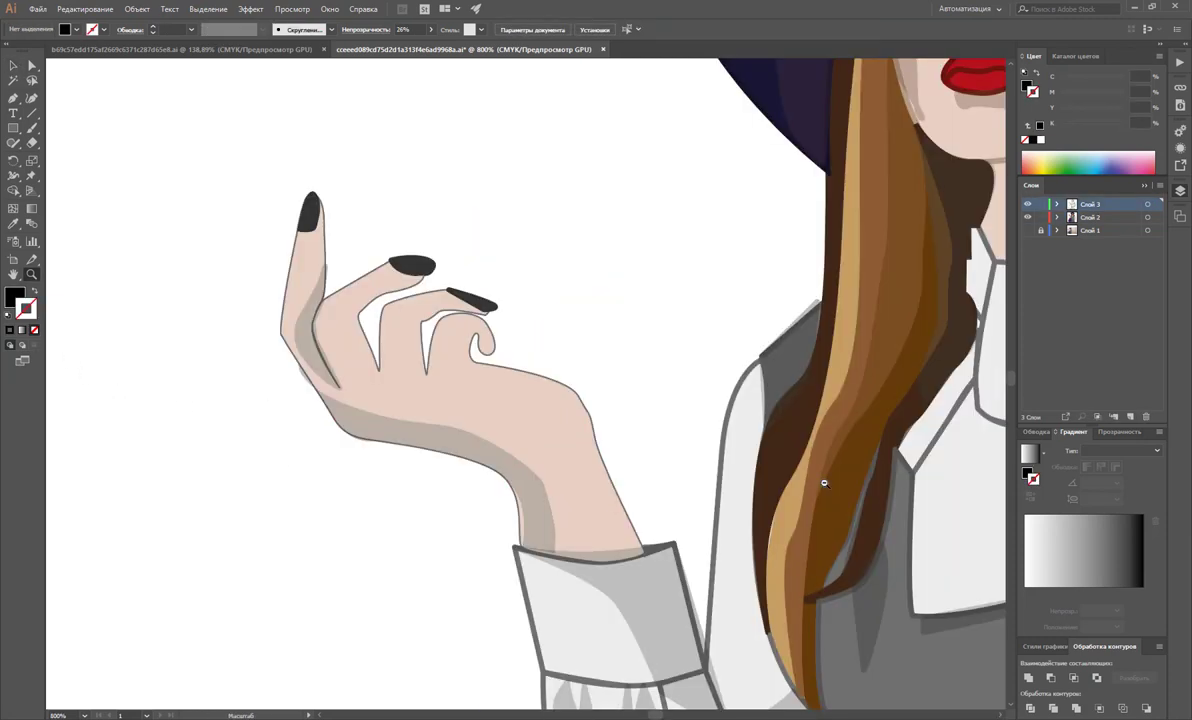
alt+click(823, 483)
scroll(583, 442, down, 3)
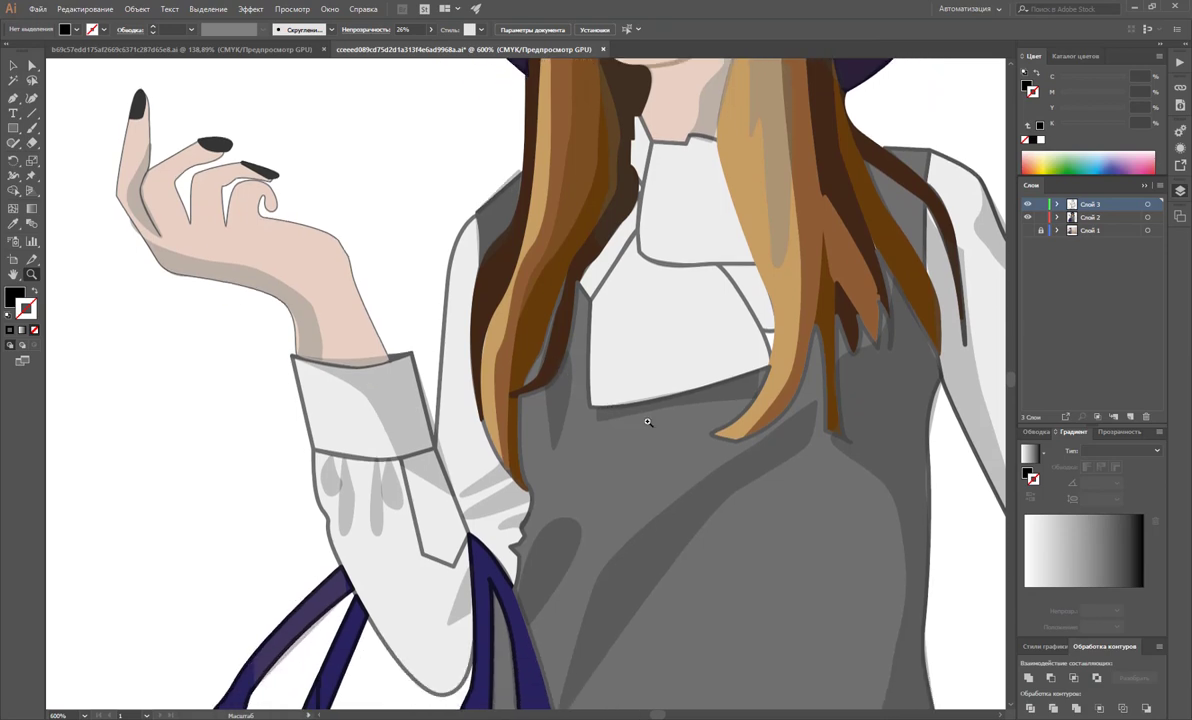
scroll(769, 412, up, 4)
scroll(819, 421, up, 4)
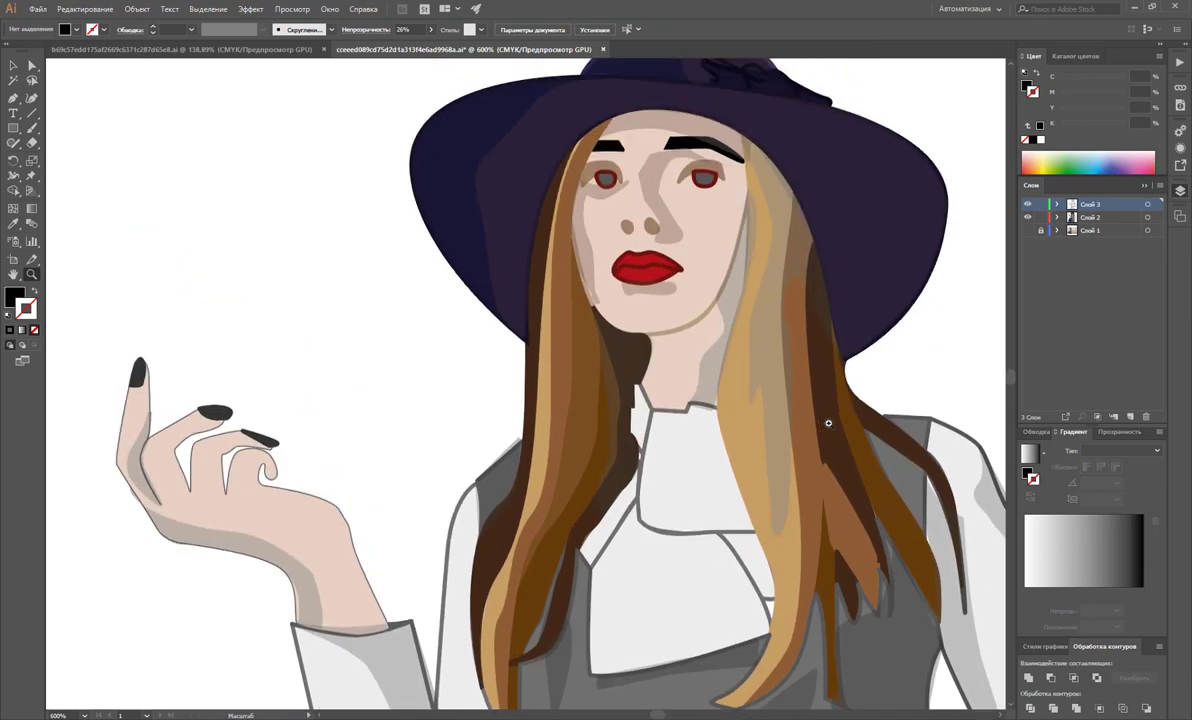
click(701, 290)
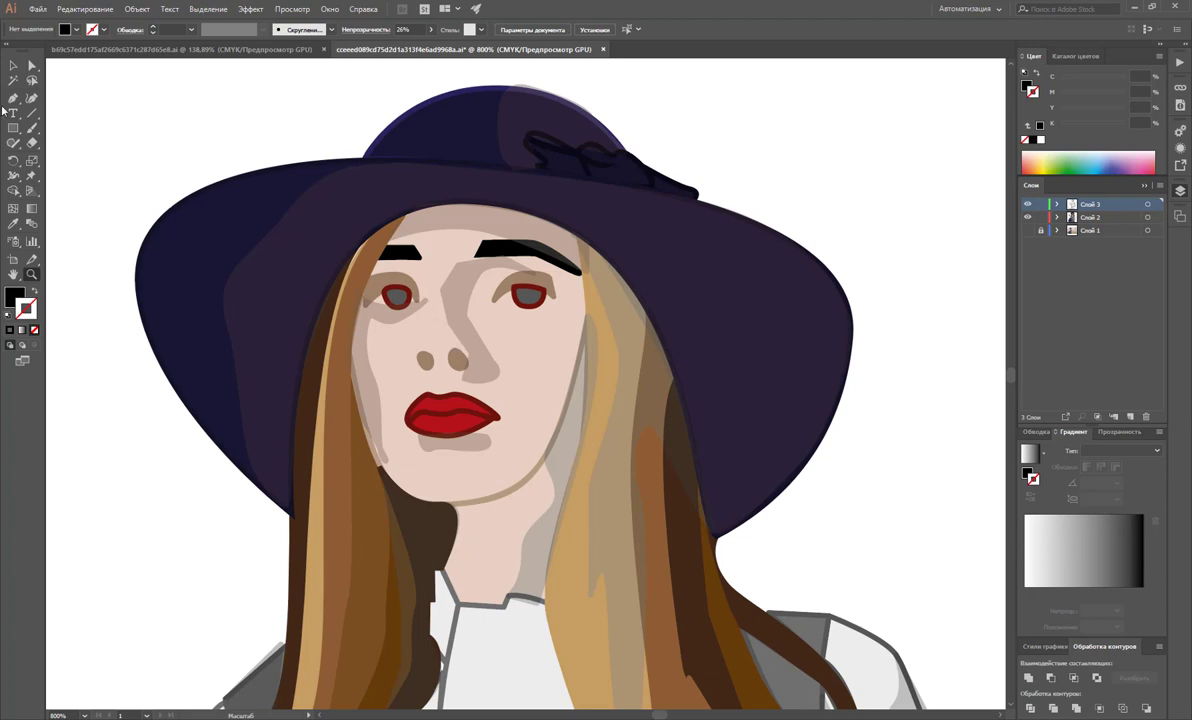
click(13, 65)
click(386, 314)
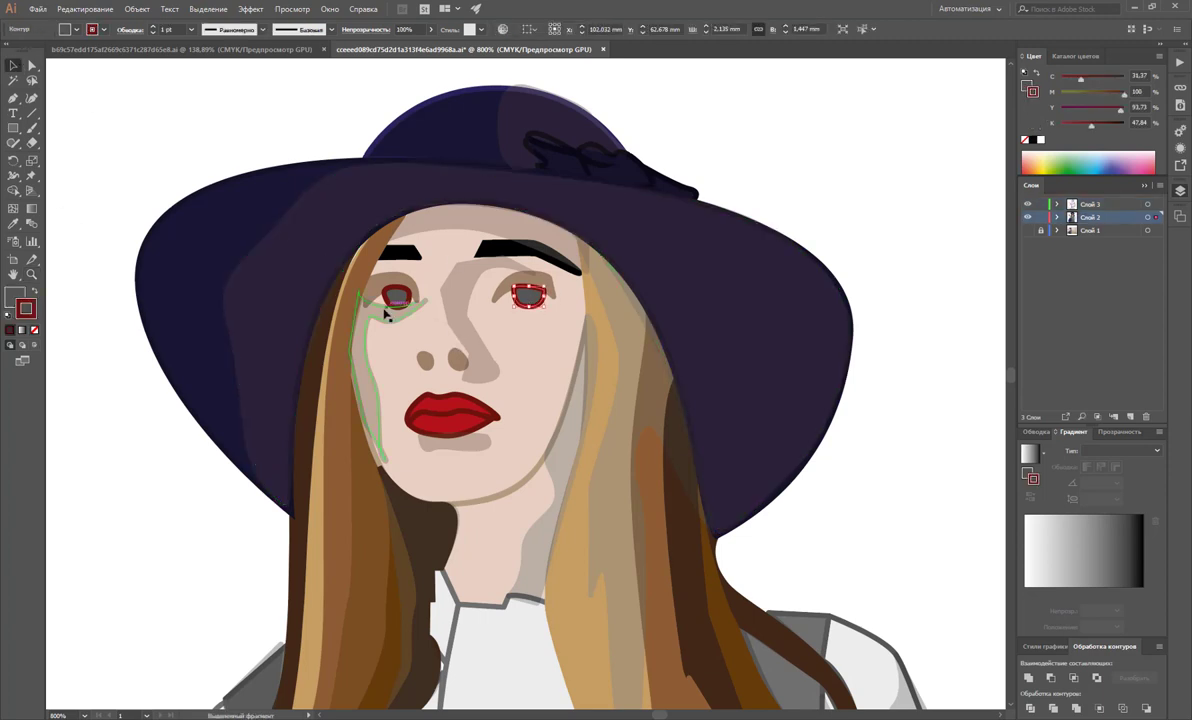
shift+click(384, 292)
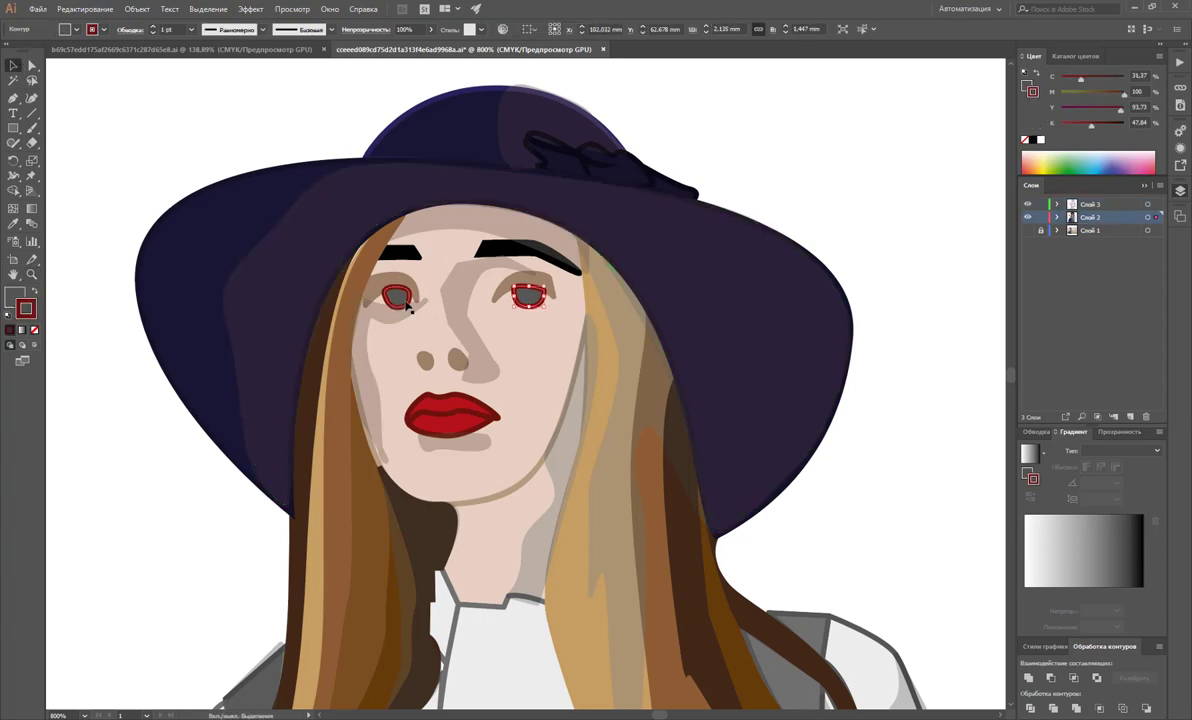
click(146, 404)
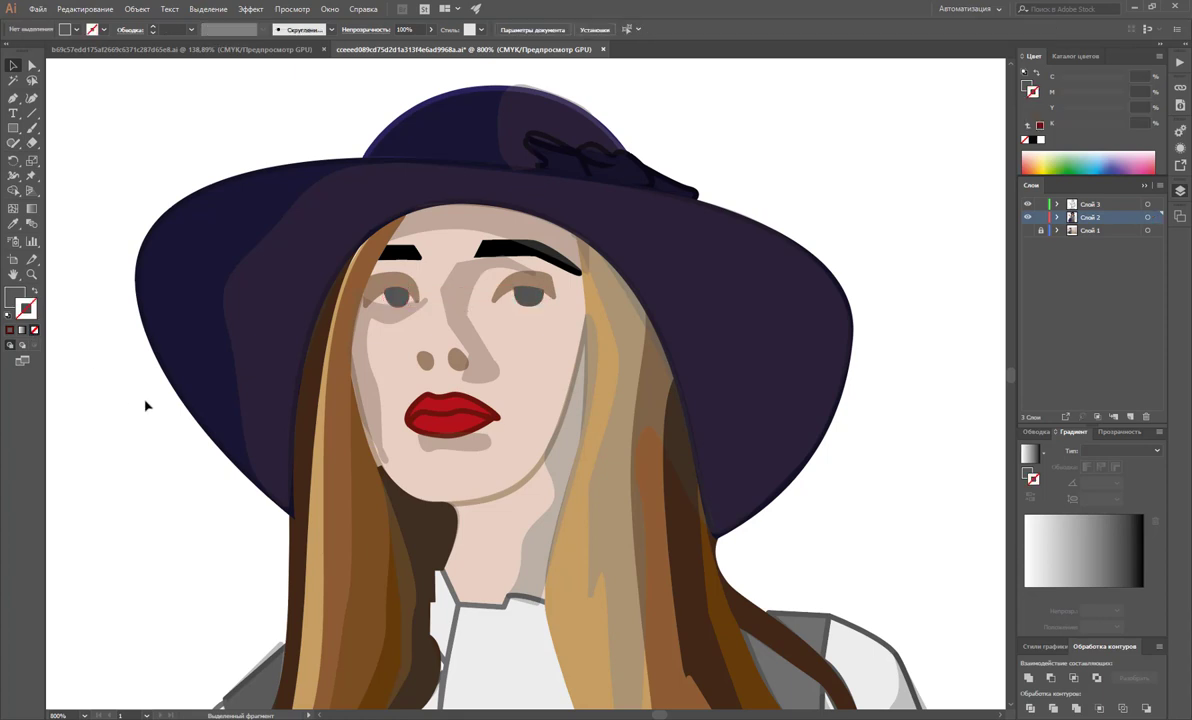
Step: Remove the dark red stroke from the lower lip
click(457, 424)
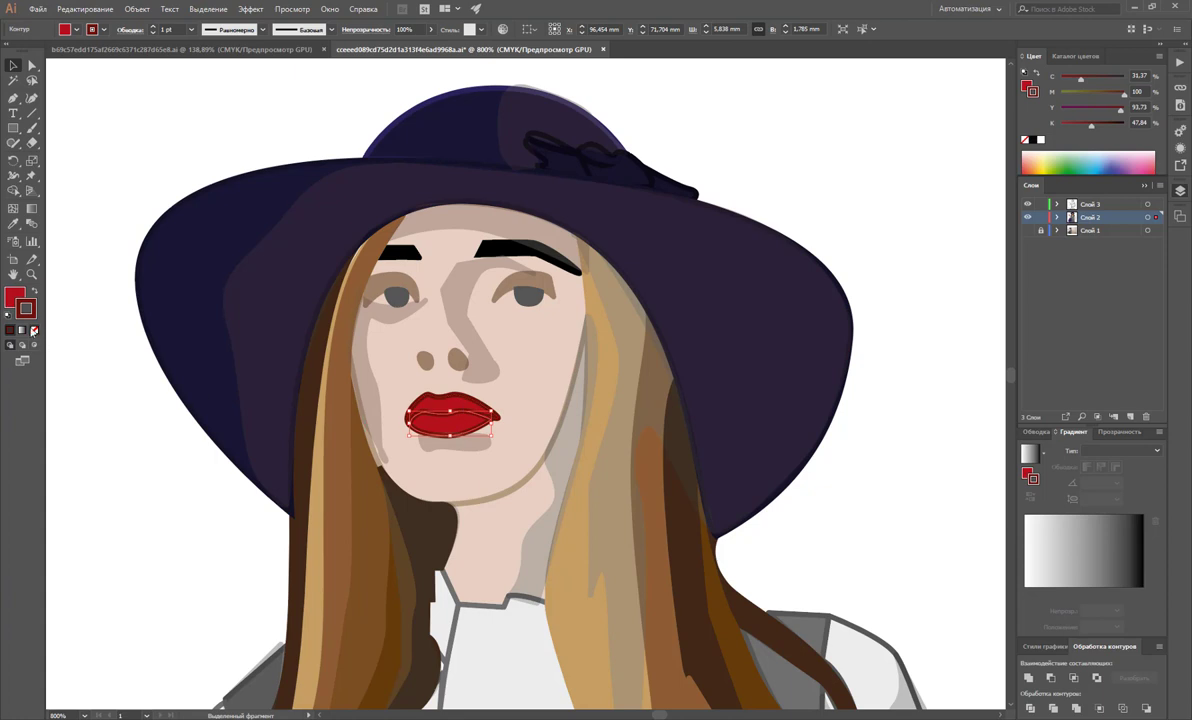
click(33, 330)
click(108, 412)
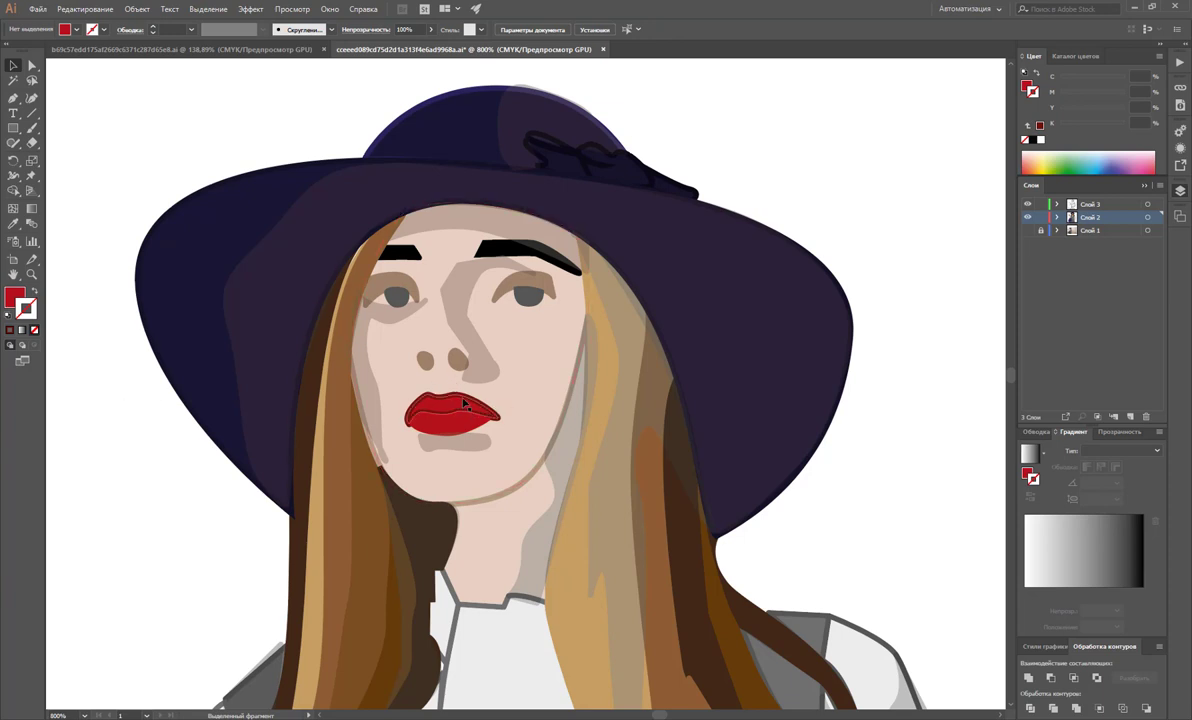
Step: Swap the upper lip's fill and stroke to give it a dark red fill, and remove its stroke
click(483, 428)
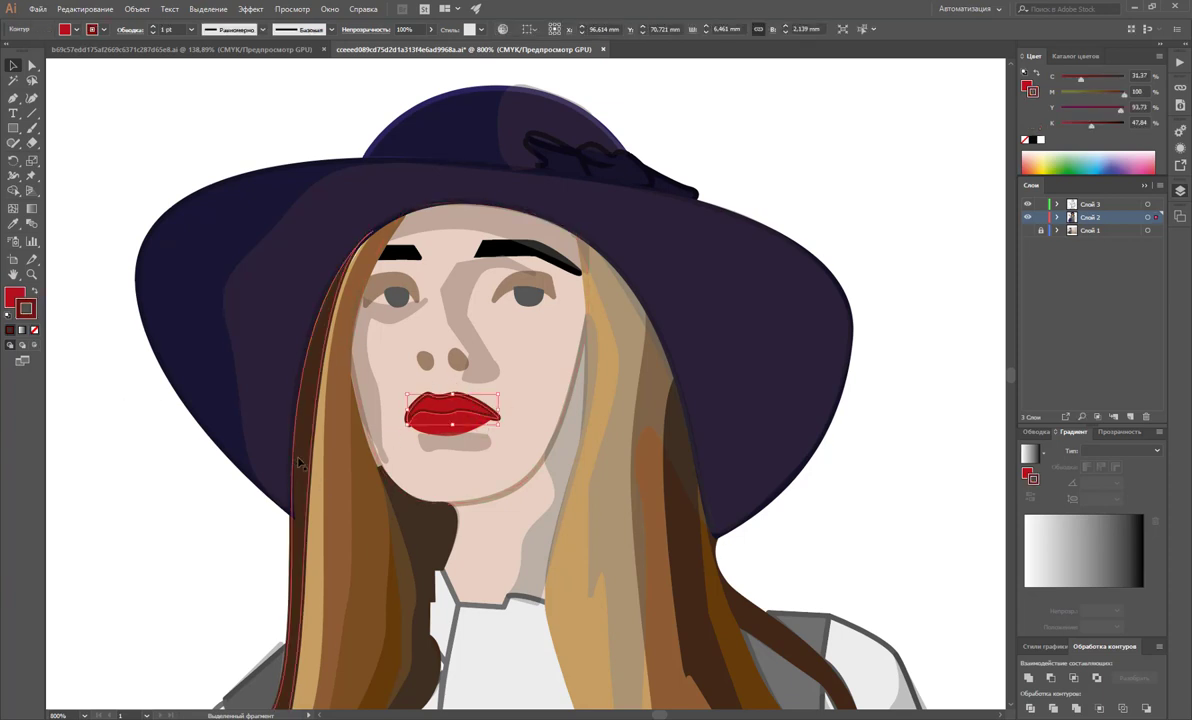
click(33, 290)
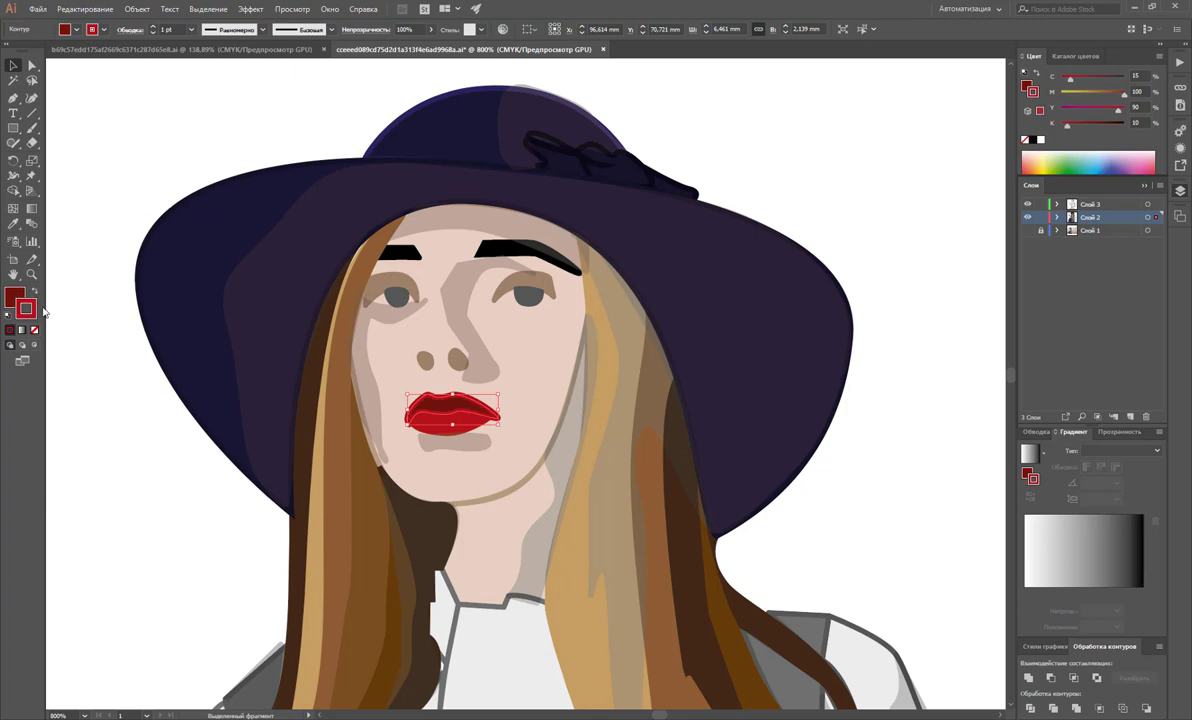
click(34, 330)
click(120, 440)
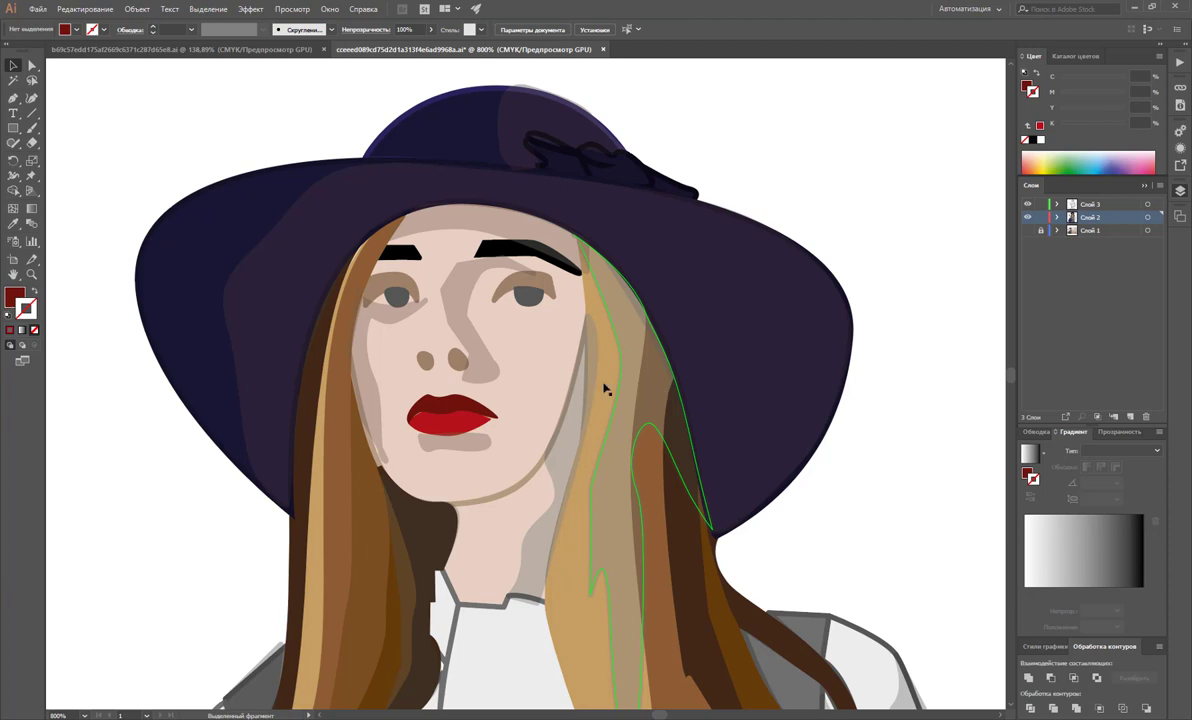
Step: Remove the beige stroke from the face shape
key(ctrl+shift+a)
click(482, 498)
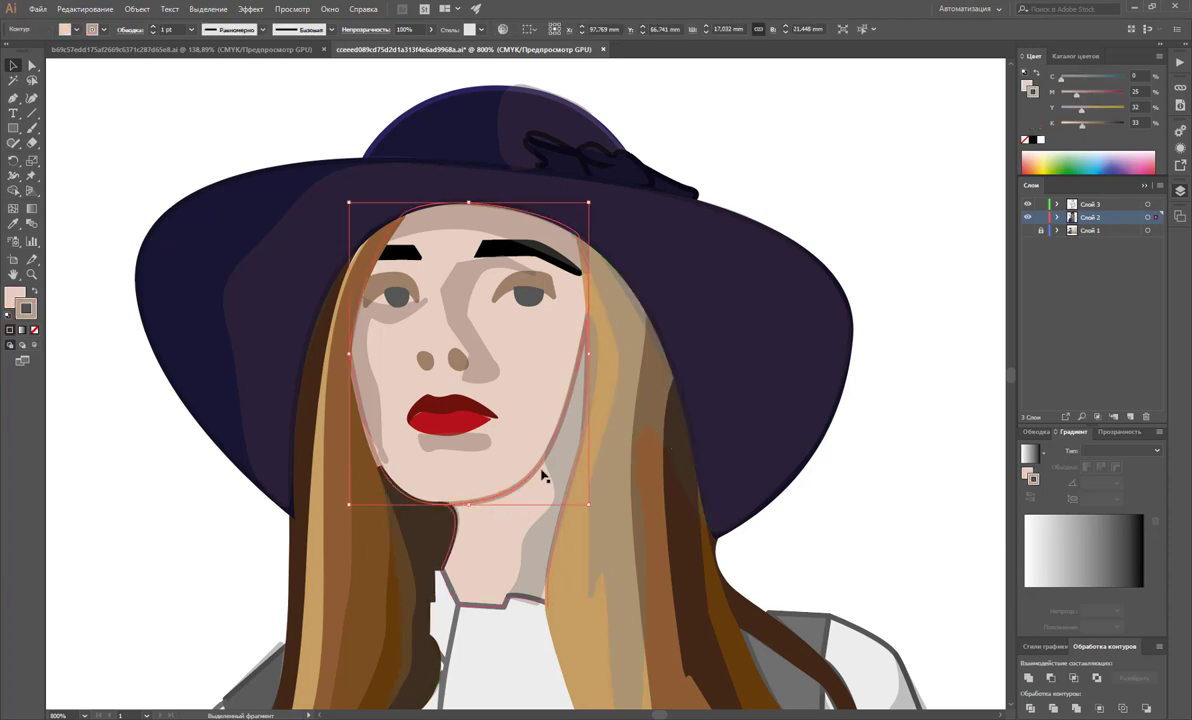
click(35, 330)
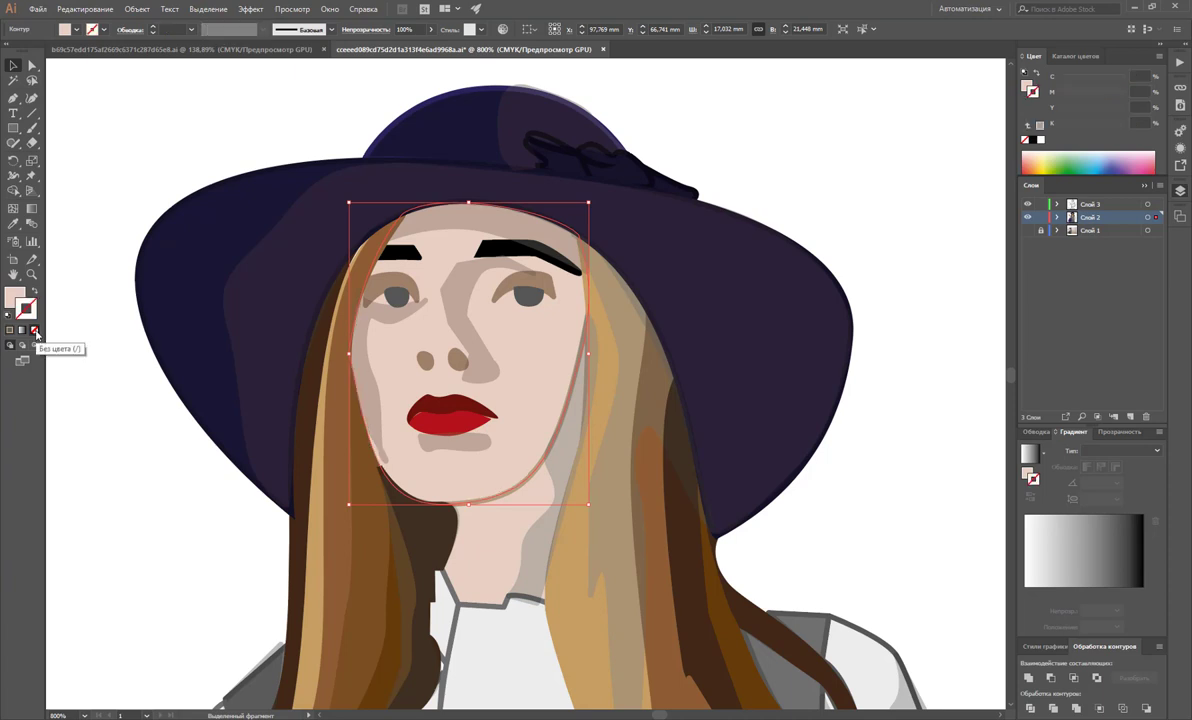
click(89, 434)
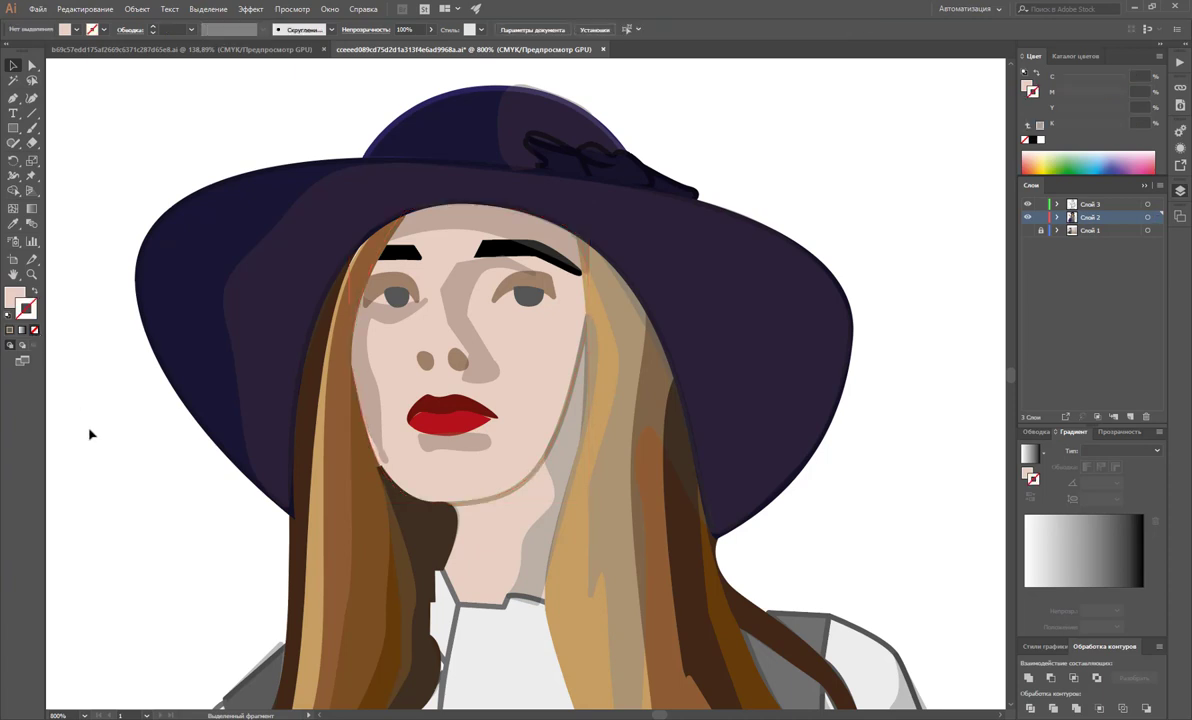
Step: Remove the beige stroke from the neck shape beneath the face
click(578, 418)
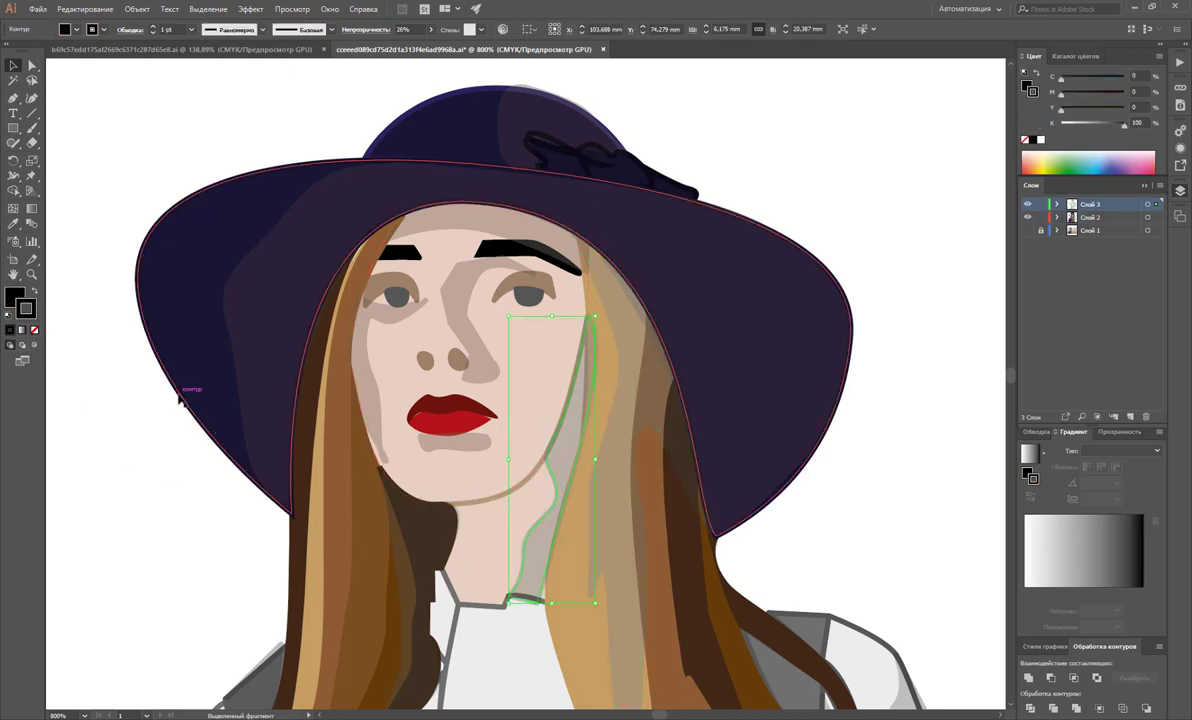
click(480, 538)
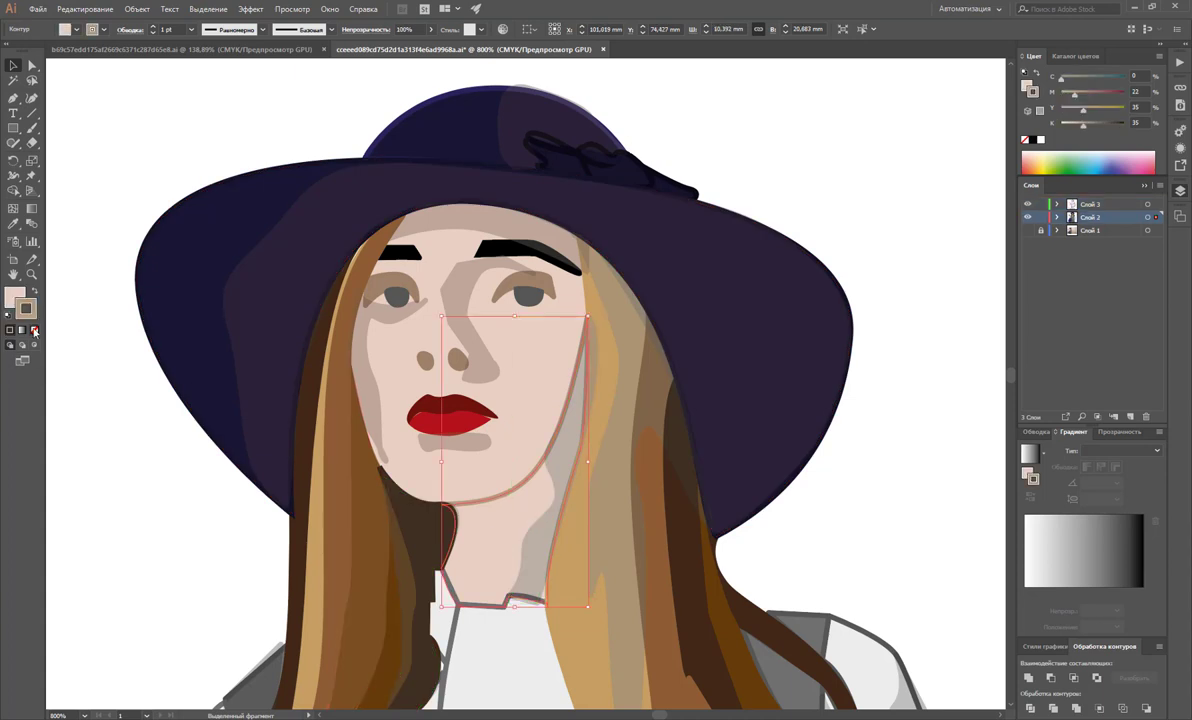
click(34, 330)
key(ctrl+shift+a)
Step: Fill the neck with a darker skin tone of C 18.87, M 28.99, Y 31.08, K 4.5
click(511, 523)
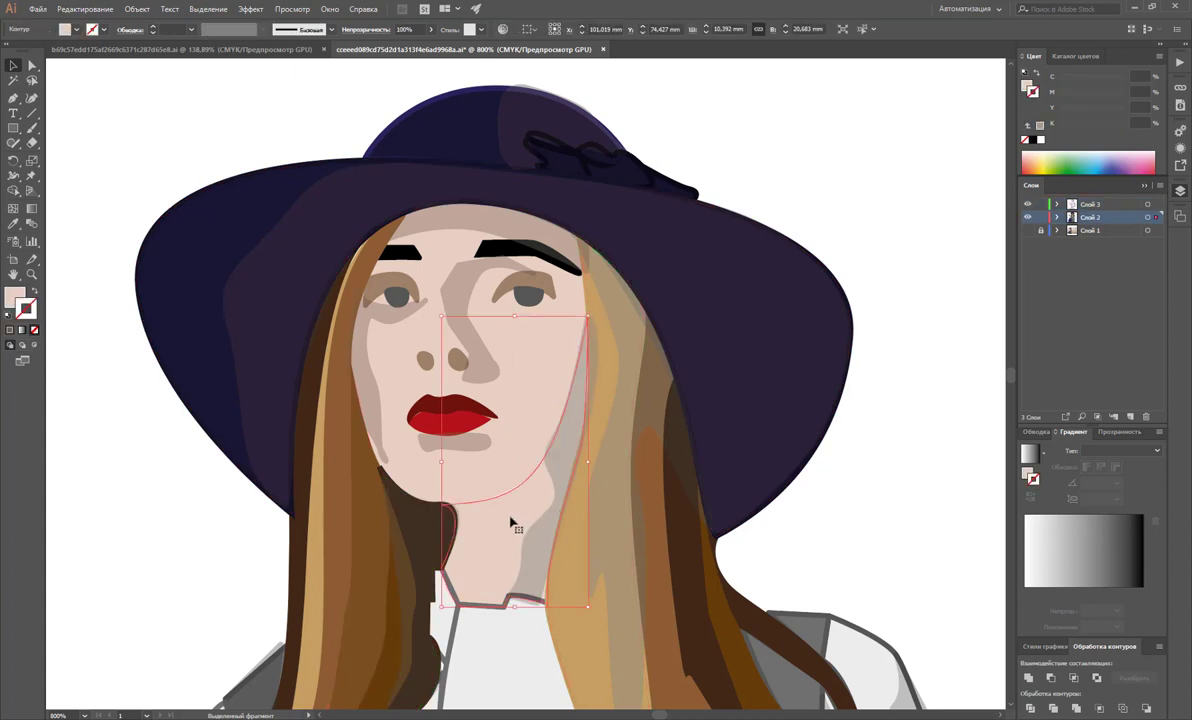
double_click(15, 297)
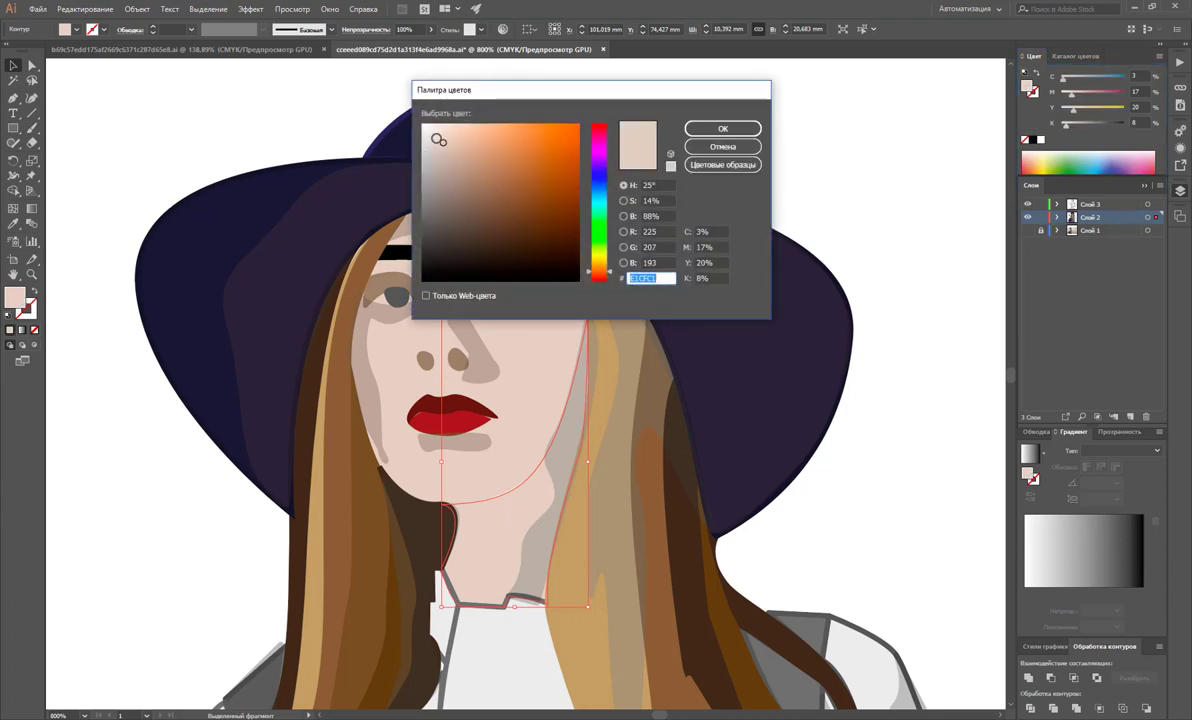
click(745, 133)
click(887, 161)
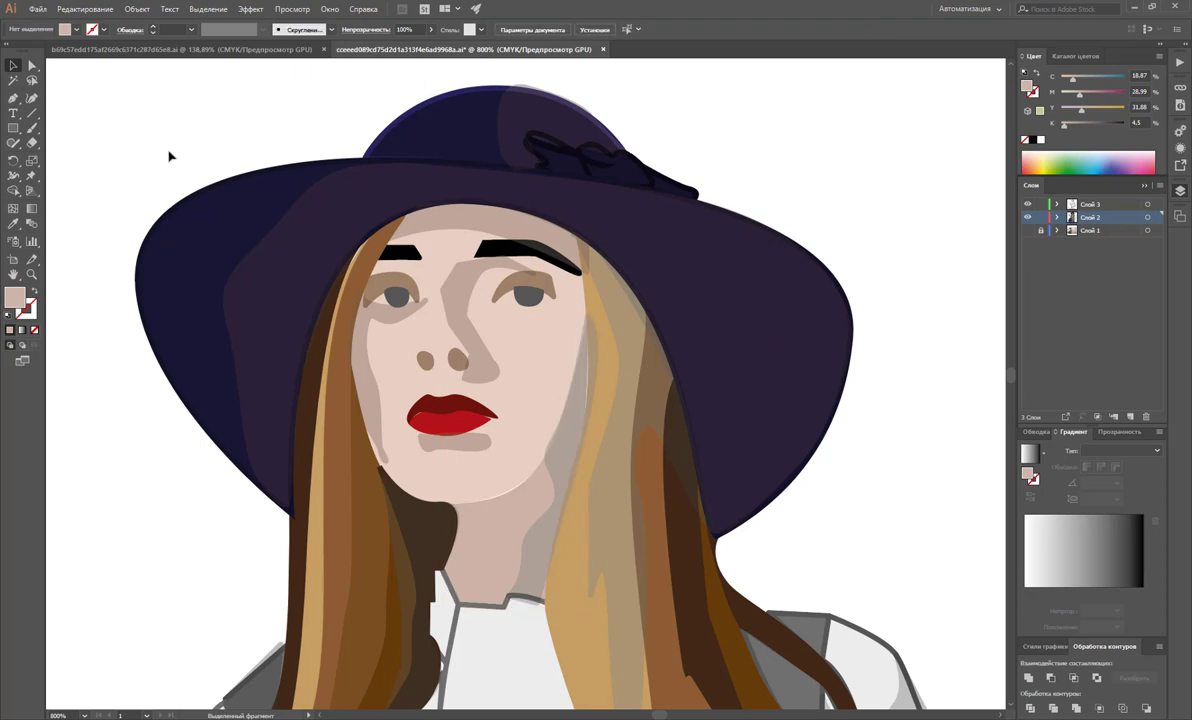
Step: Adjust the neck shape's anchor point under the chin to close the thin light gap along the jawline
click(31, 65)
click(519, 523)
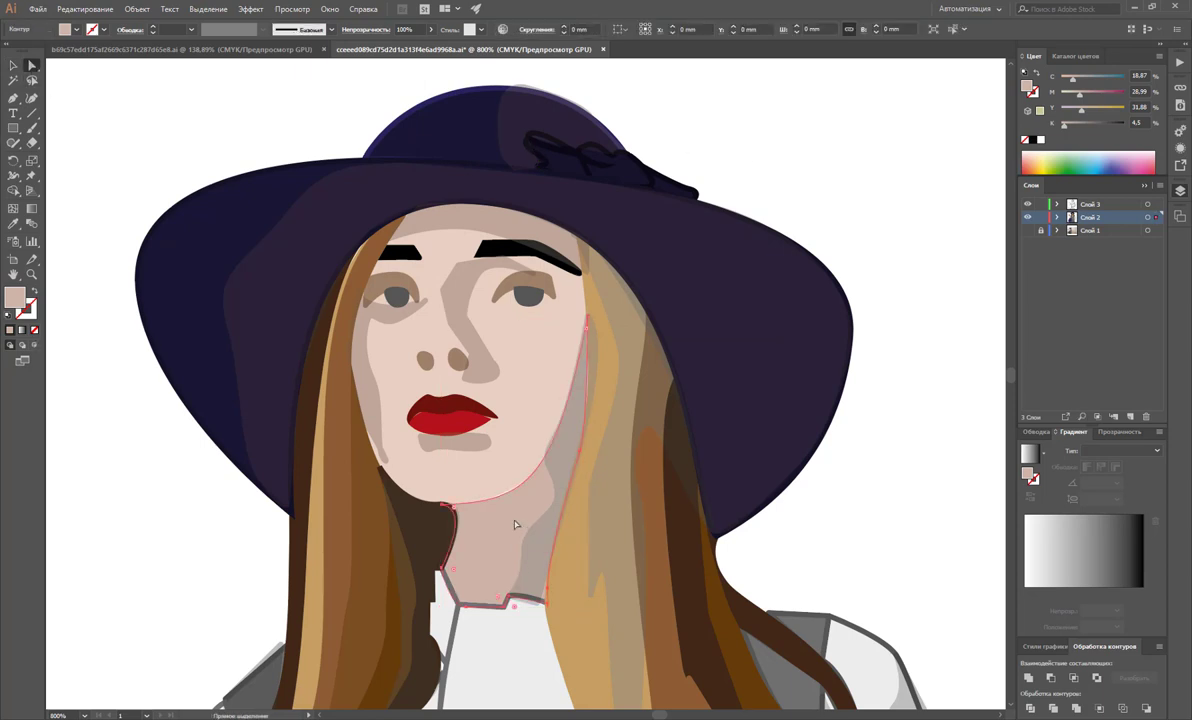
click(446, 505)
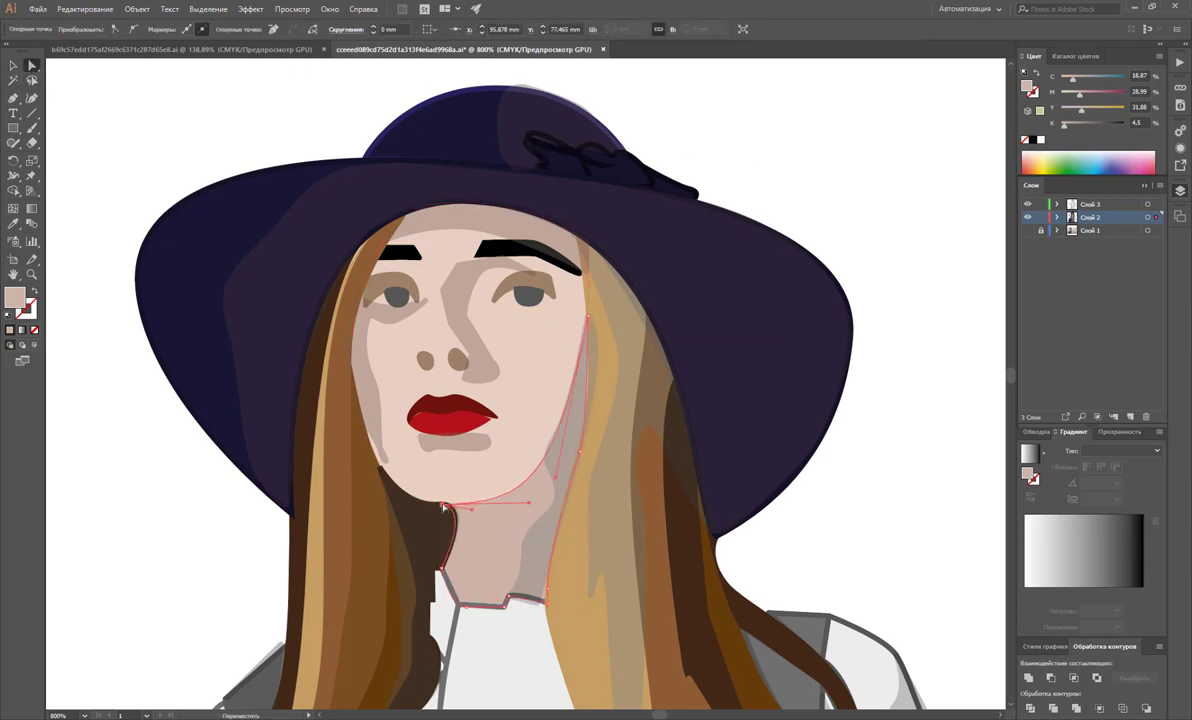
click(557, 473)
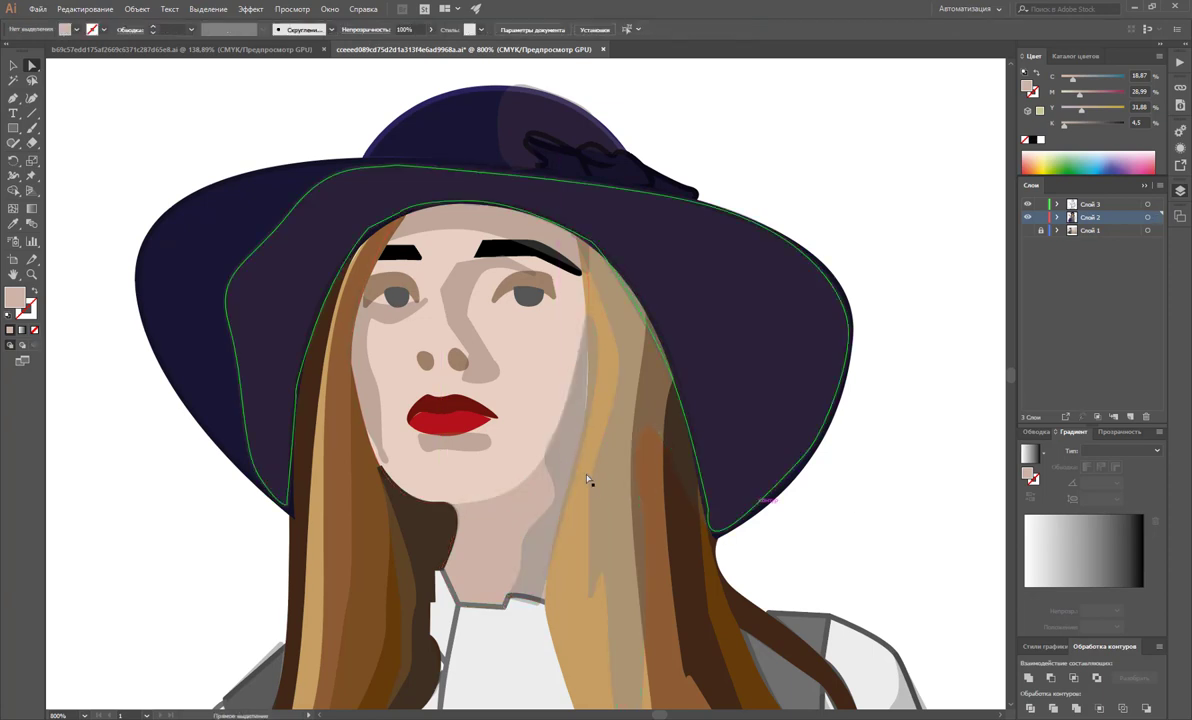
Step: Remove the stroke from the translucent shadow running down the side of the neck beside the hair
click(555, 453)
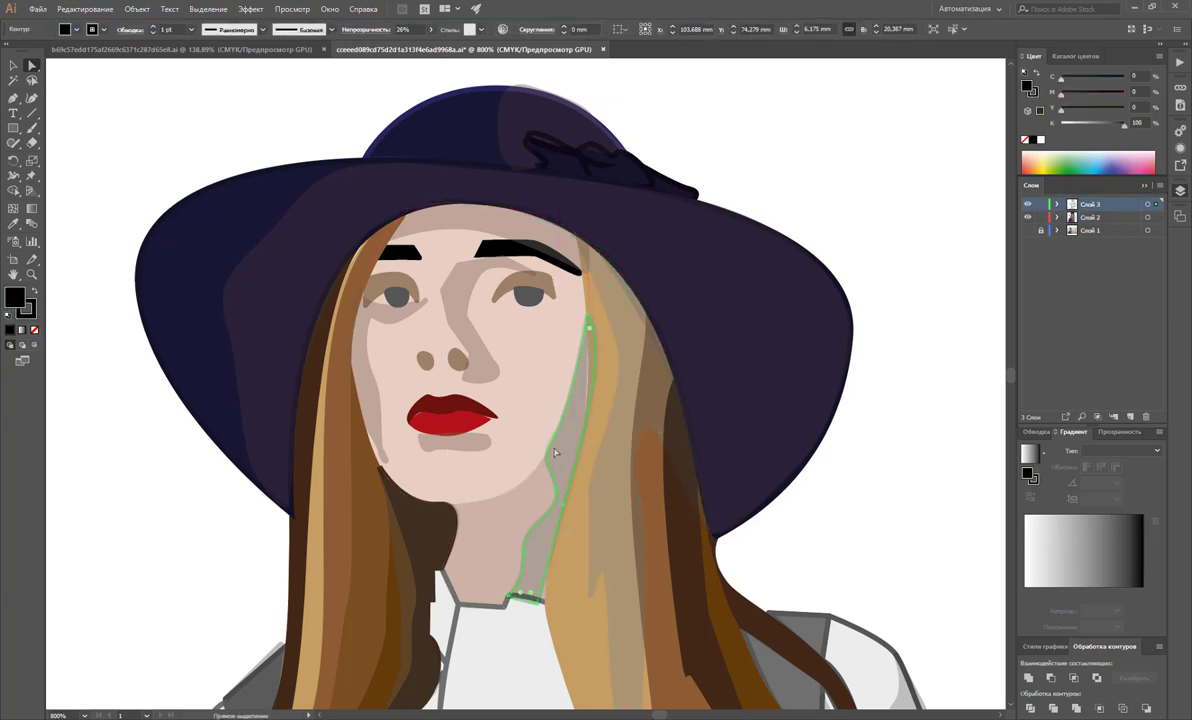
click(31, 312)
click(34, 329)
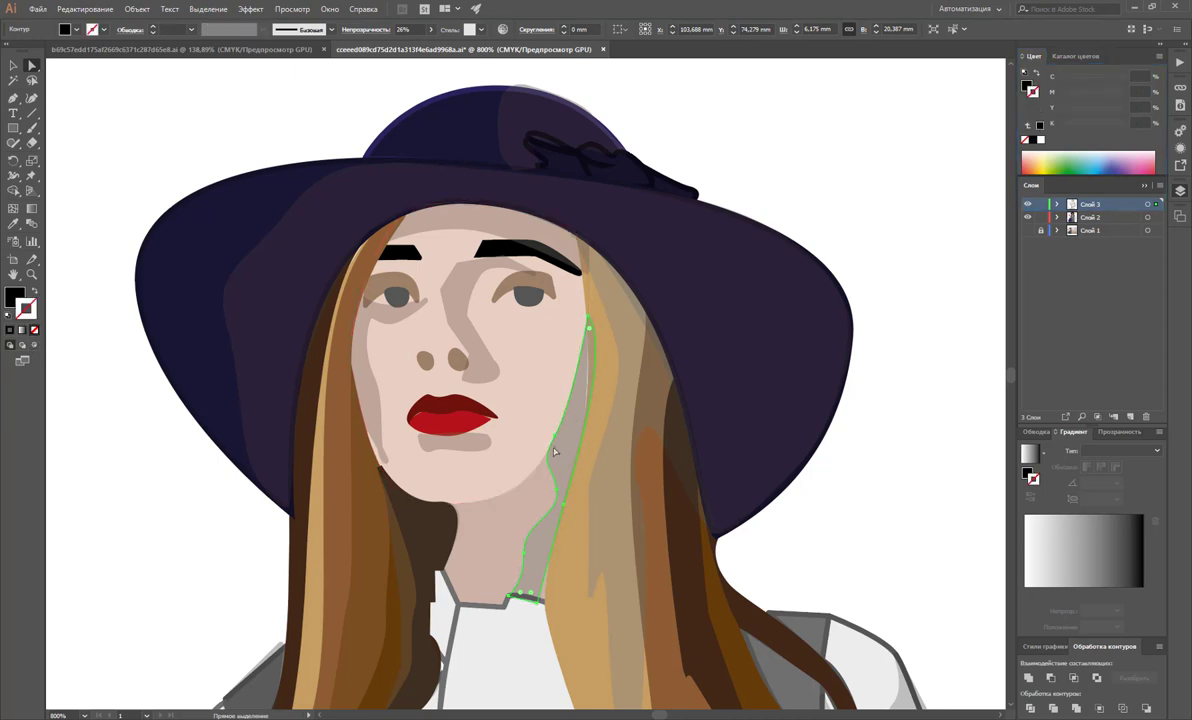
click(820, 450)
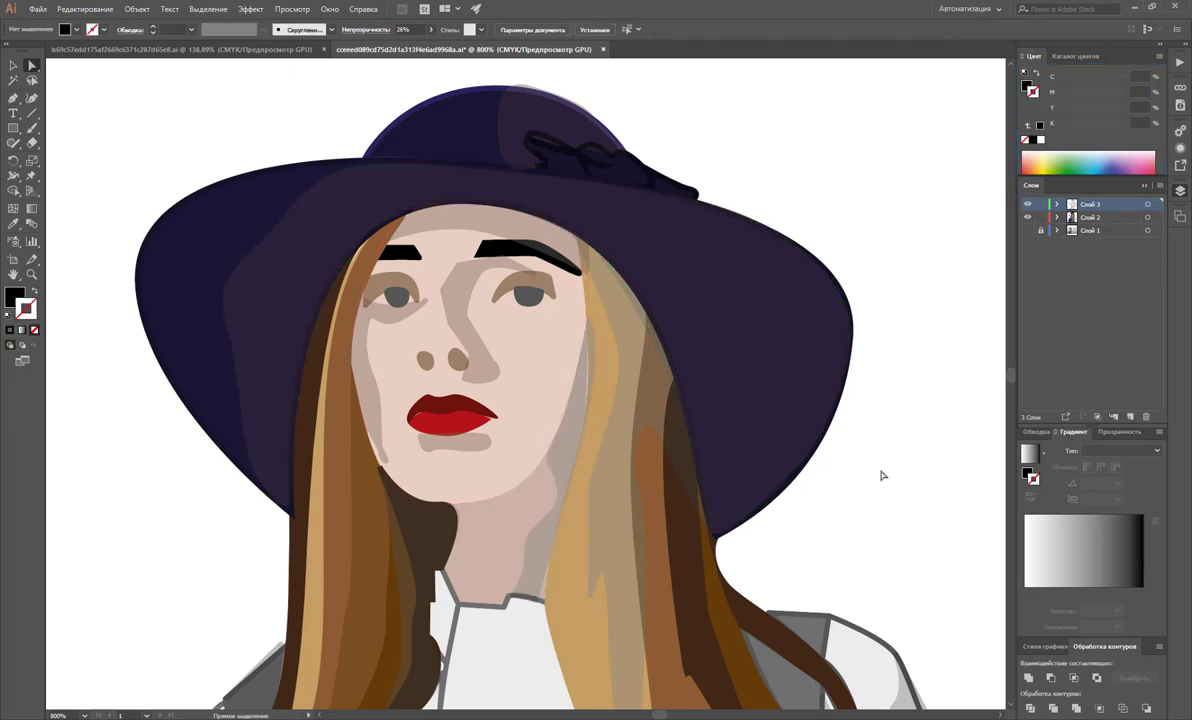
scroll(881, 476, down, 3)
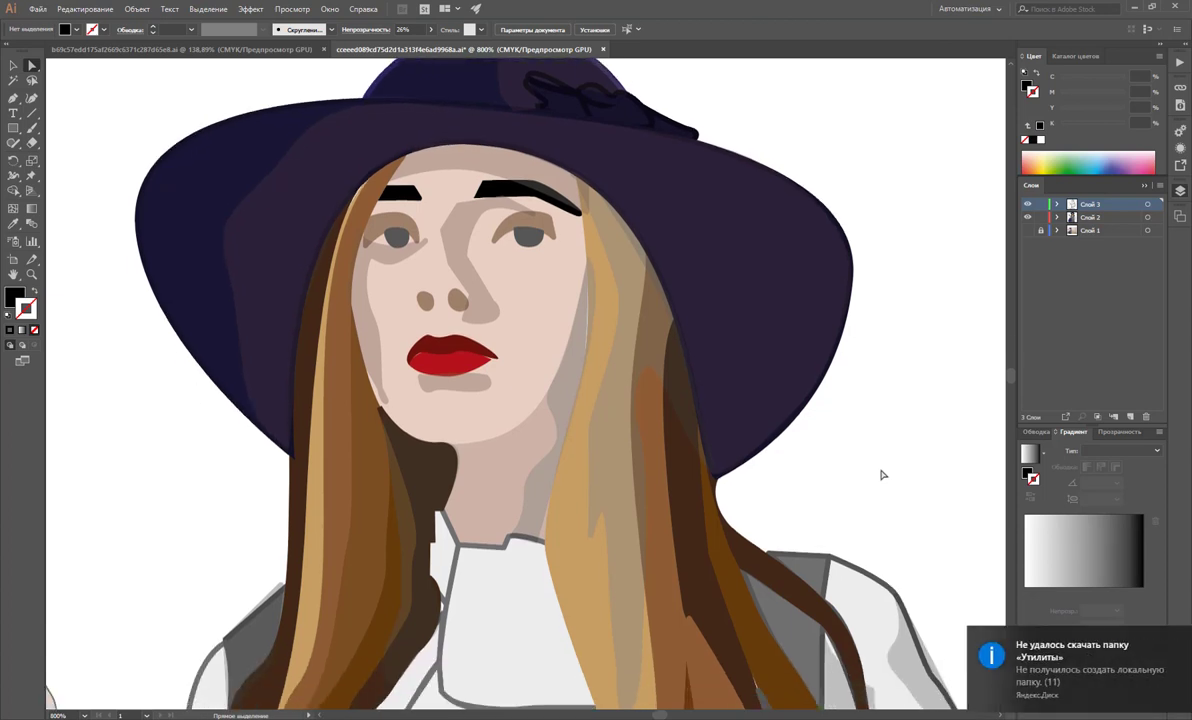
Step: Dismiss the notification and examine the hat, face and hair for remaining outlines and gaps
scroll(888, 477, up, 2)
click(1170, 641)
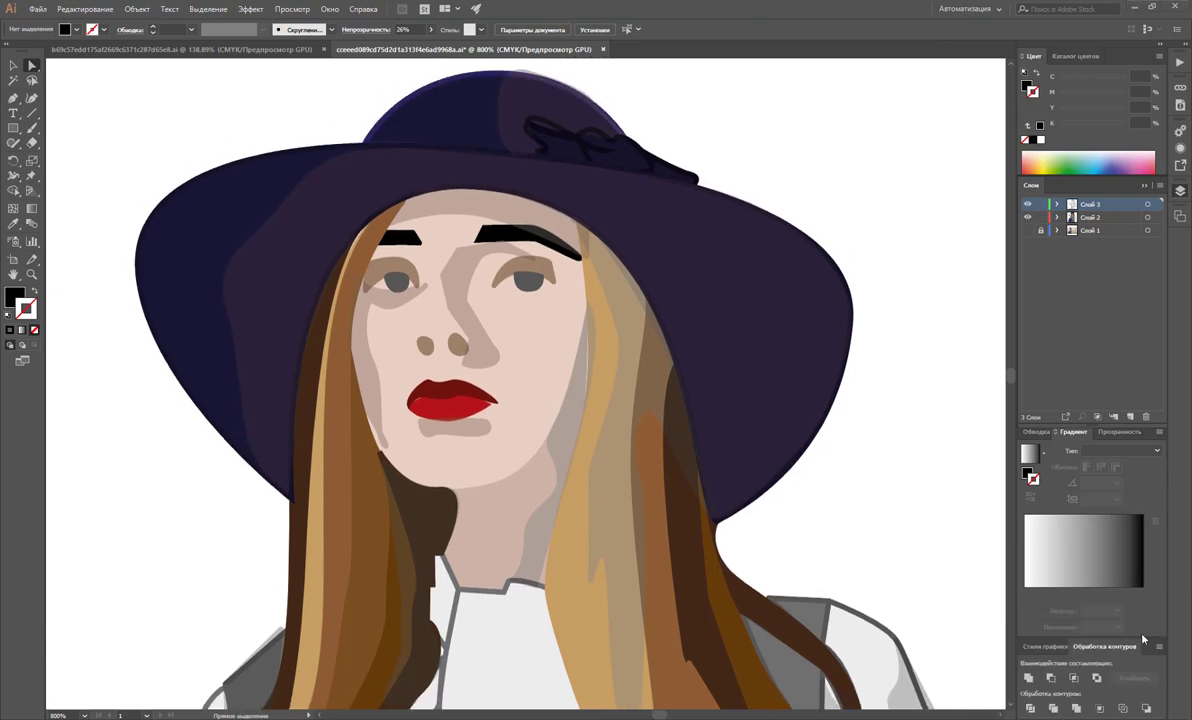
scroll(870, 524, up, 2)
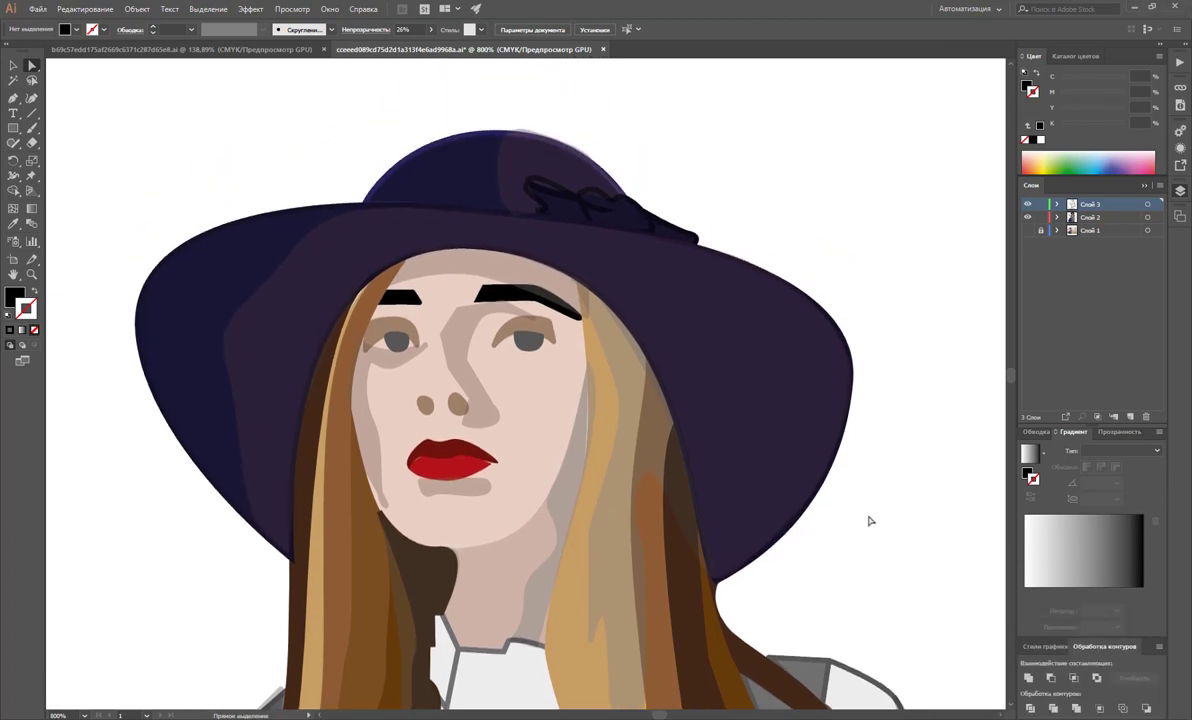
scroll(870, 520, down, 5)
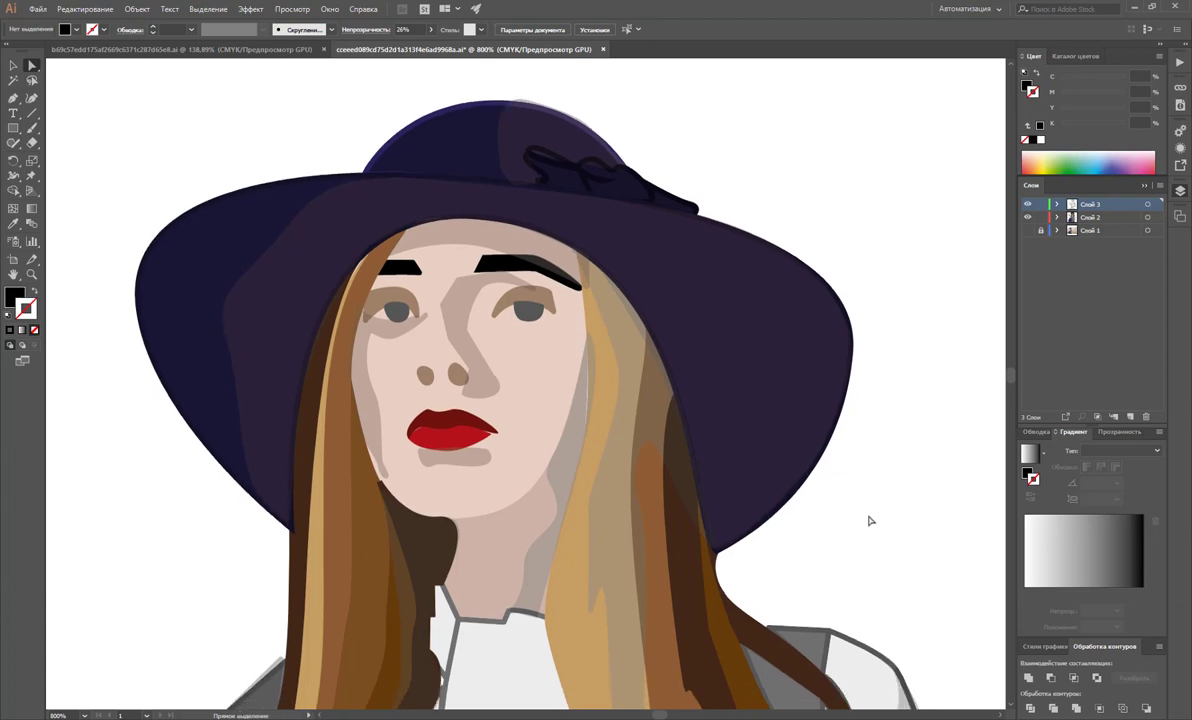
scroll(870, 520, up, 2)
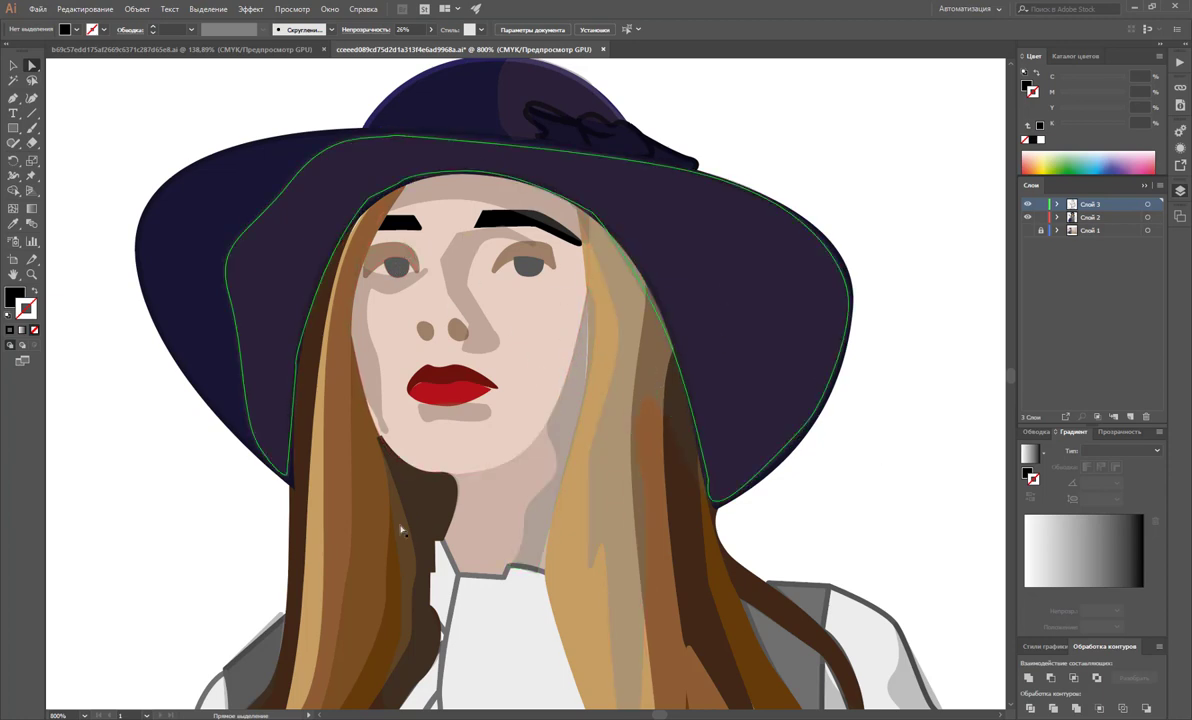
scroll(500, 480, down, 3)
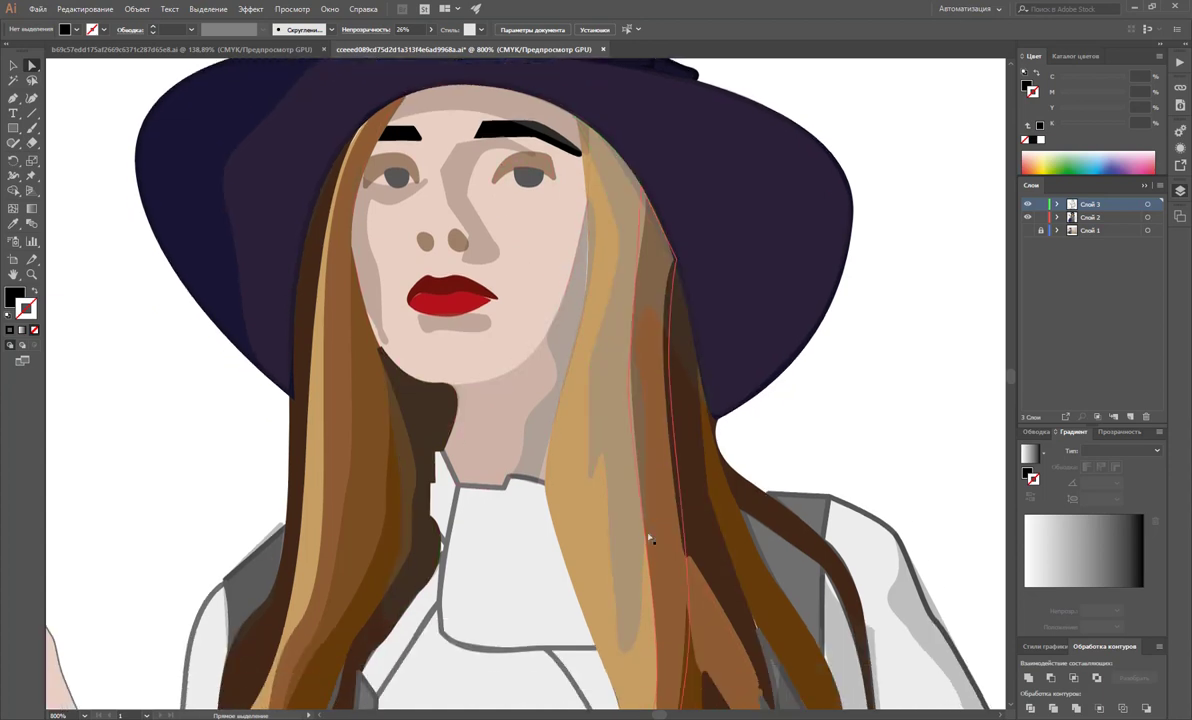
scroll(507, 470, down, 7)
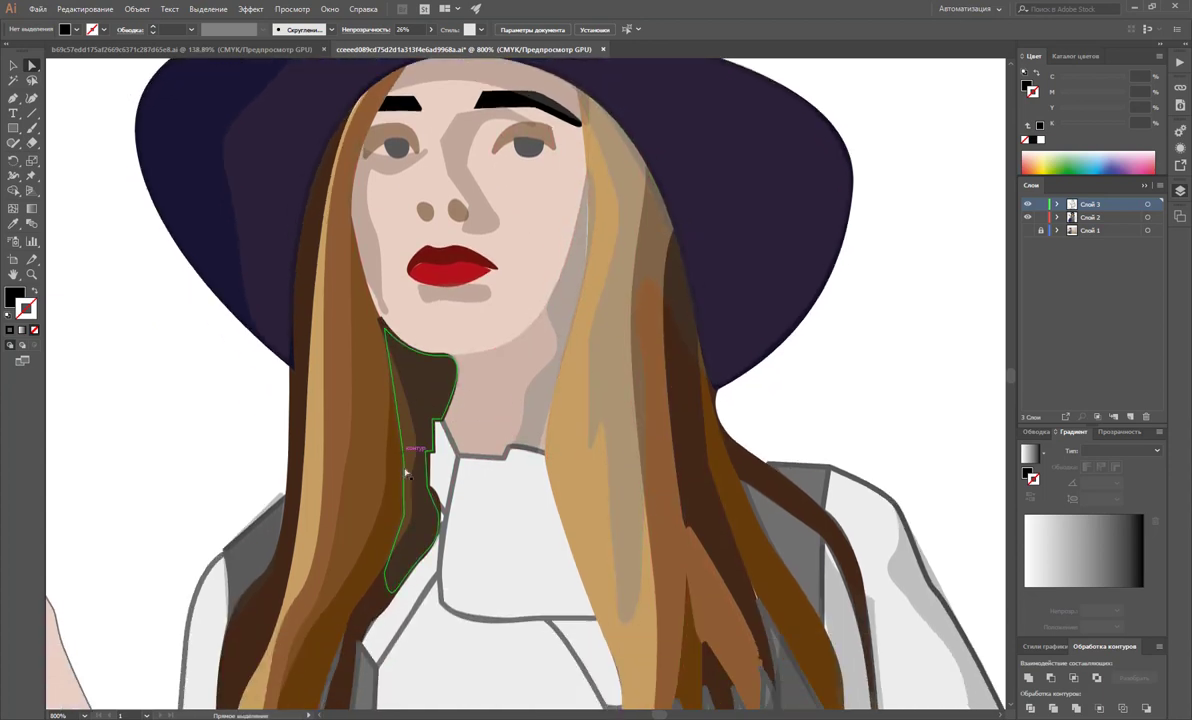
scroll(406, 474, down, 1)
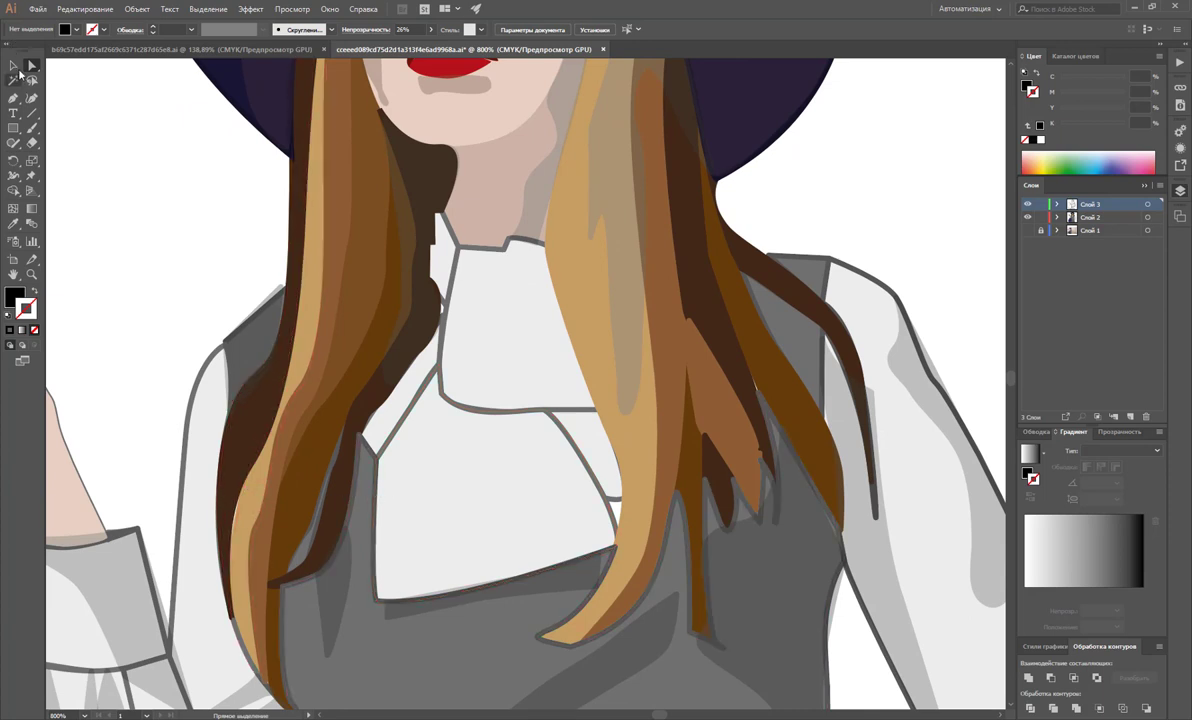
Step: Nudge the dark brown outer hair strand's anchor point slightly toward the blonde lock, to X 82.734 mm, Y 100.013 mm
click(222, 460)
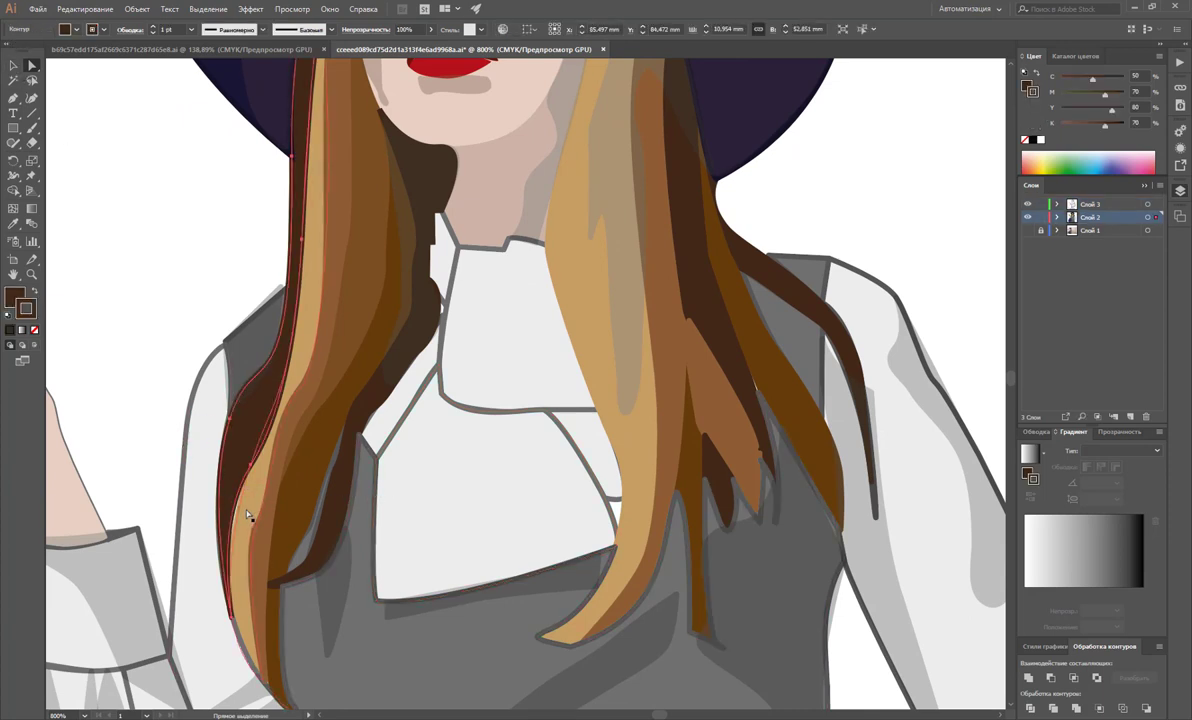
click(247, 506)
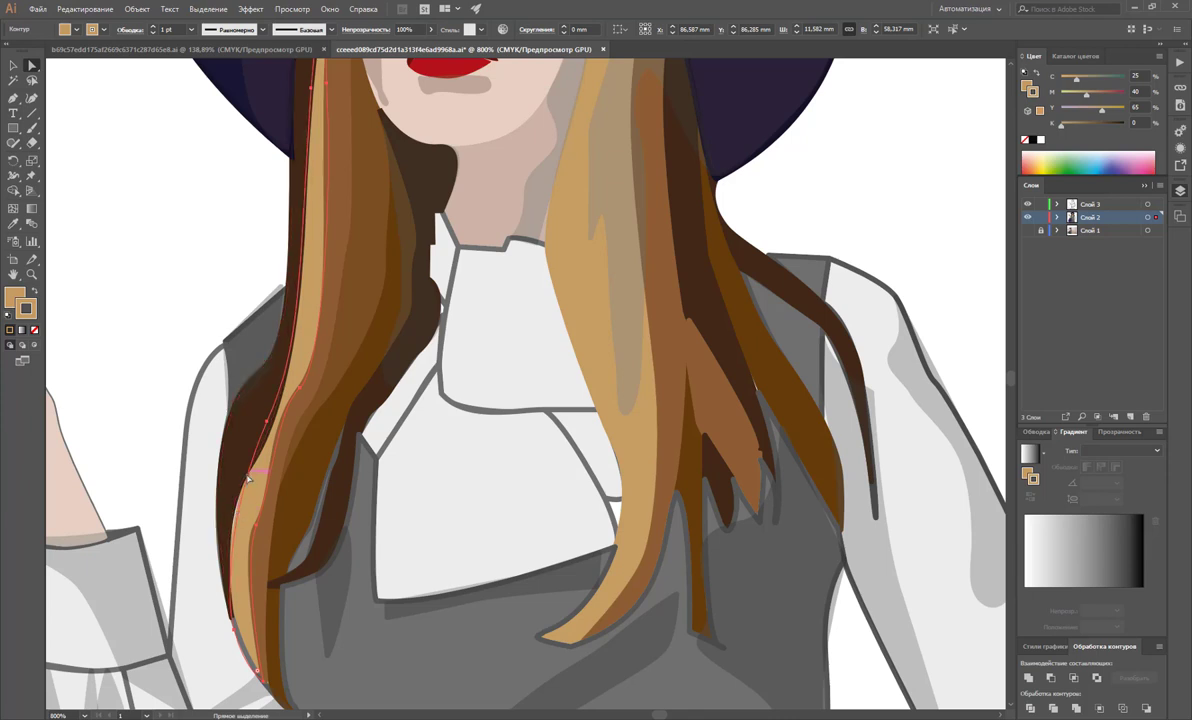
click(248, 479)
click(253, 466)
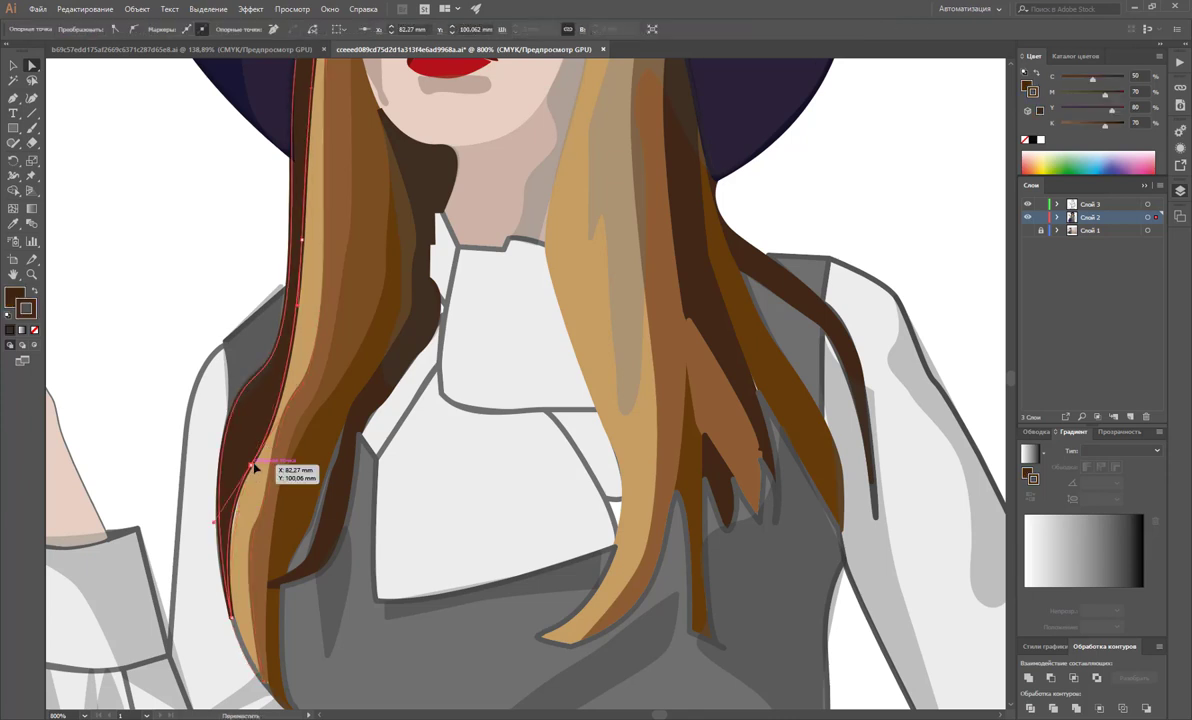
drag(254, 466, 256, 467)
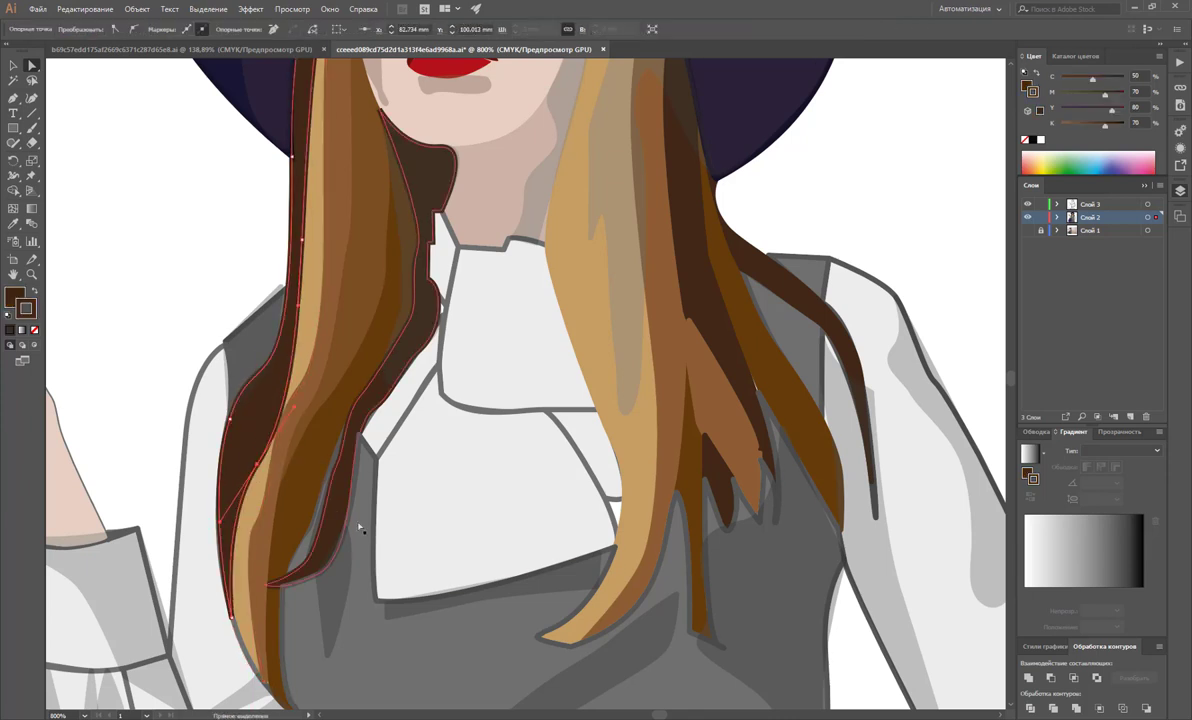
click(146, 213)
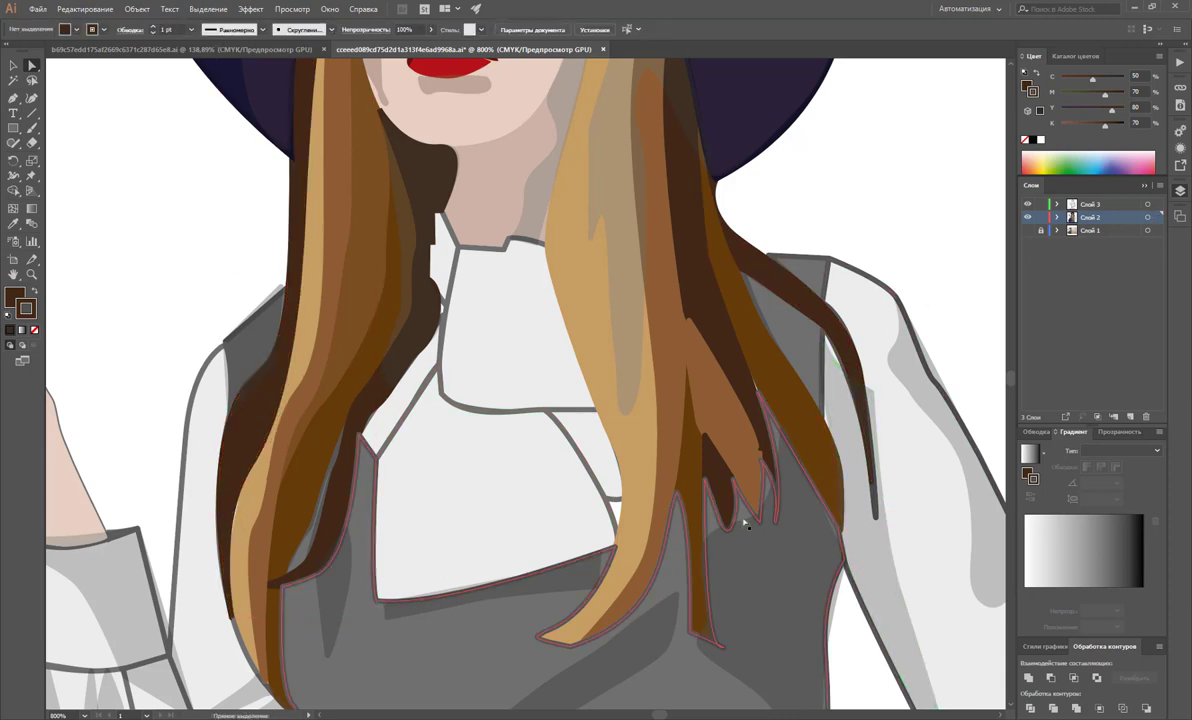
Step: Examine the grey vest's contour and the hair ends over it, both up close and within the whole outfit
scroll(738, 510, down, 3)
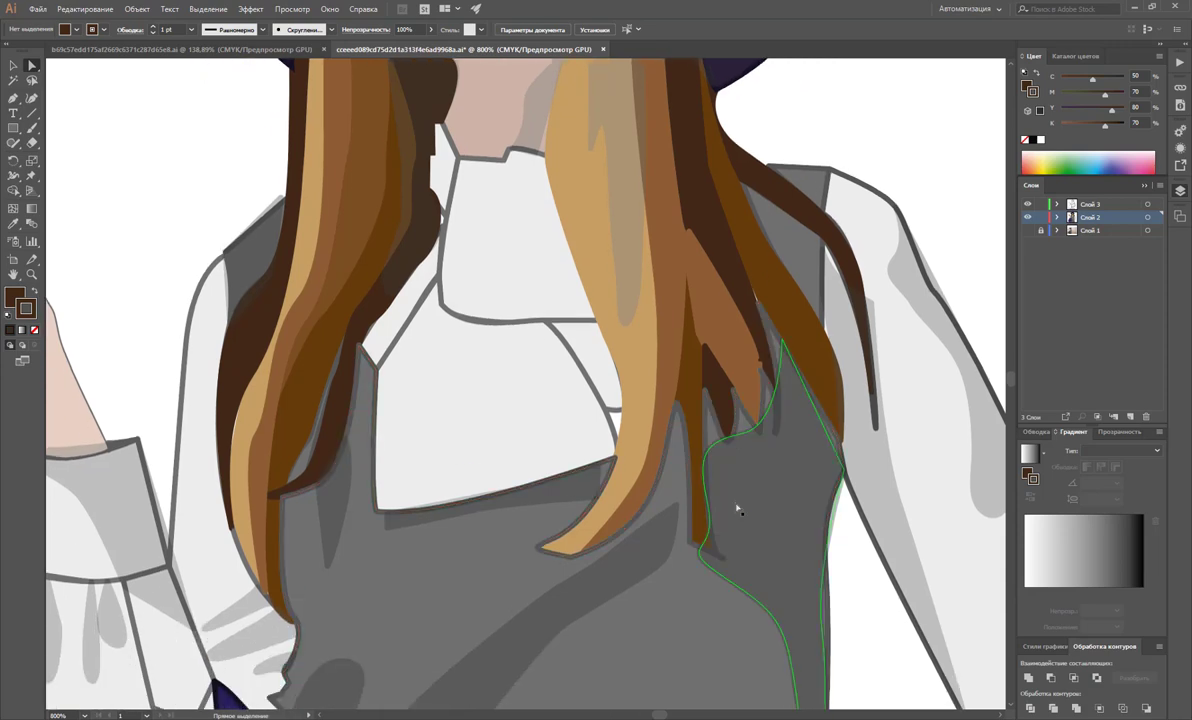
click(720, 430)
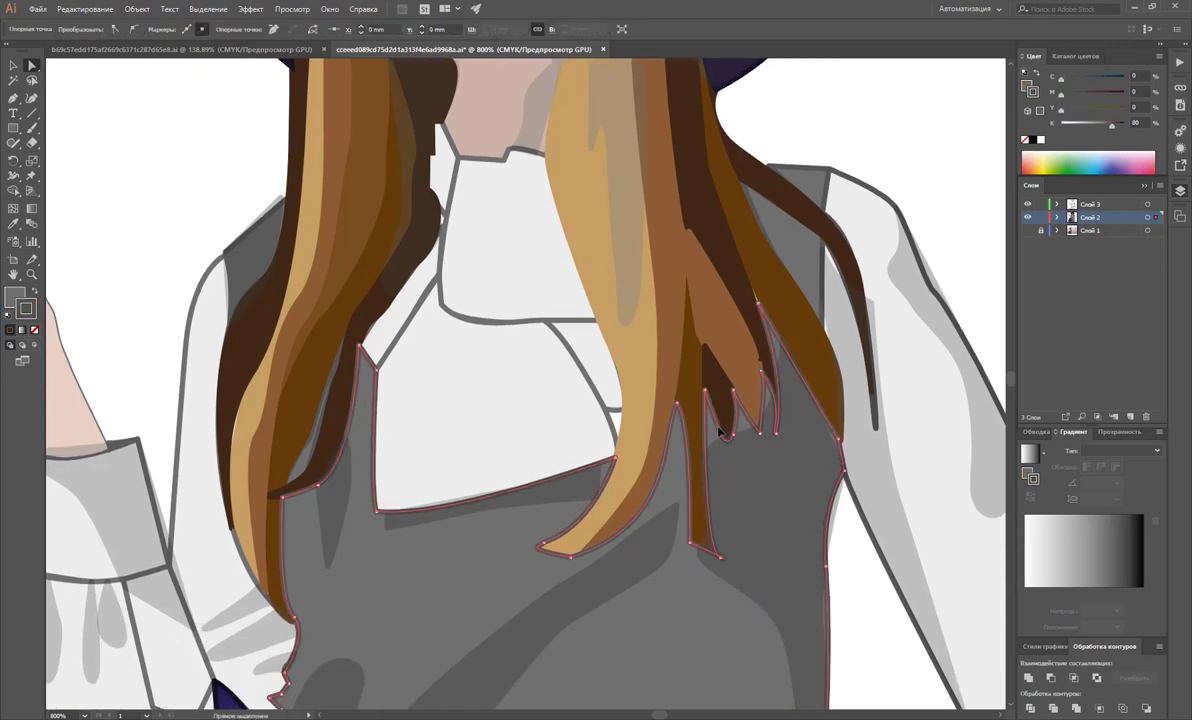
scroll(830, 490, down, 14)
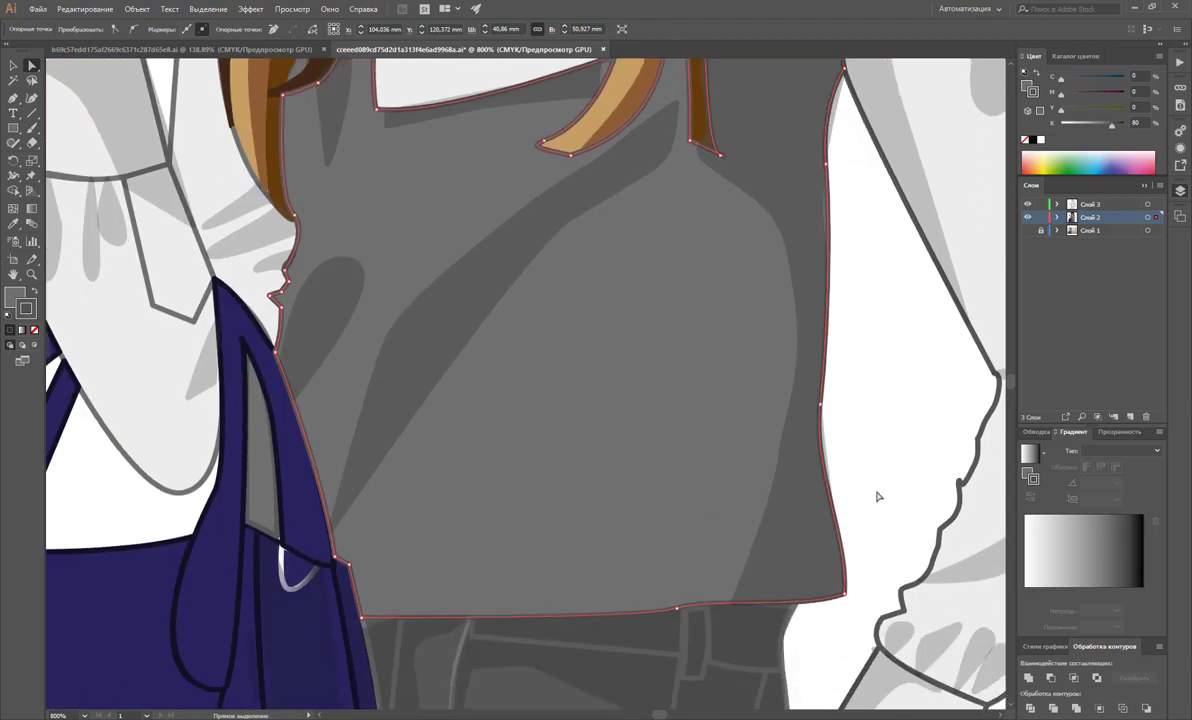
scroll(877, 496, up, 5)
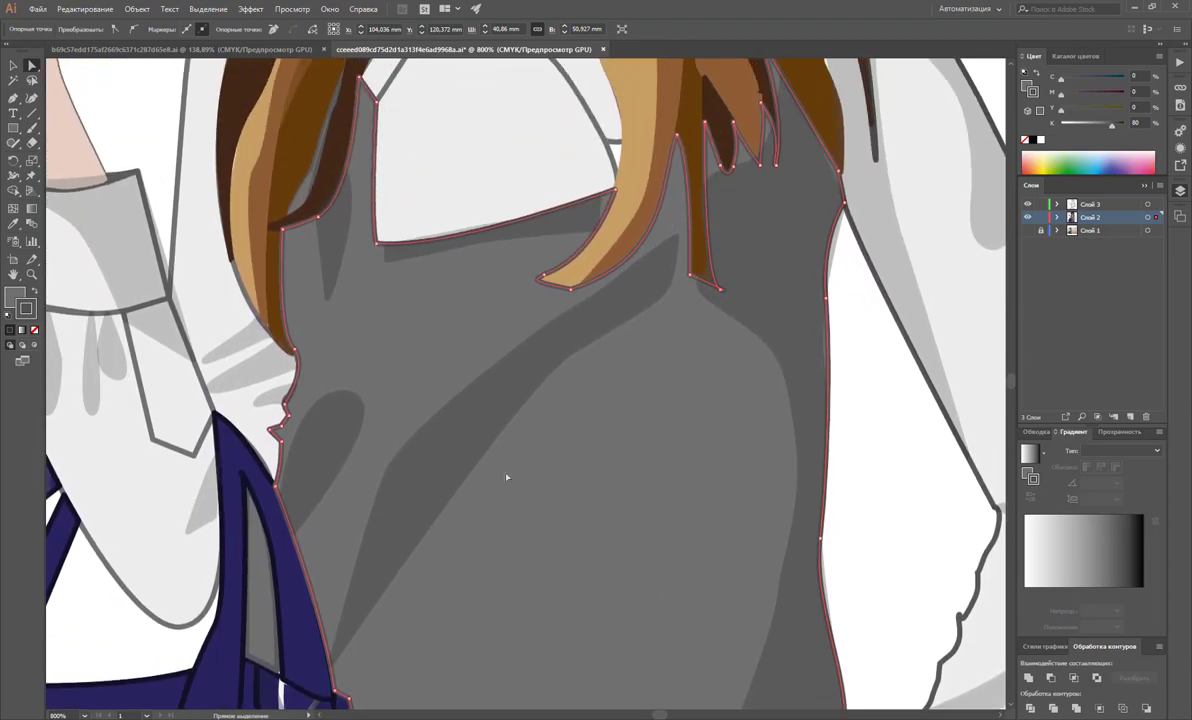
key(z)
alt+click(596, 486)
alt+click(514, 428)
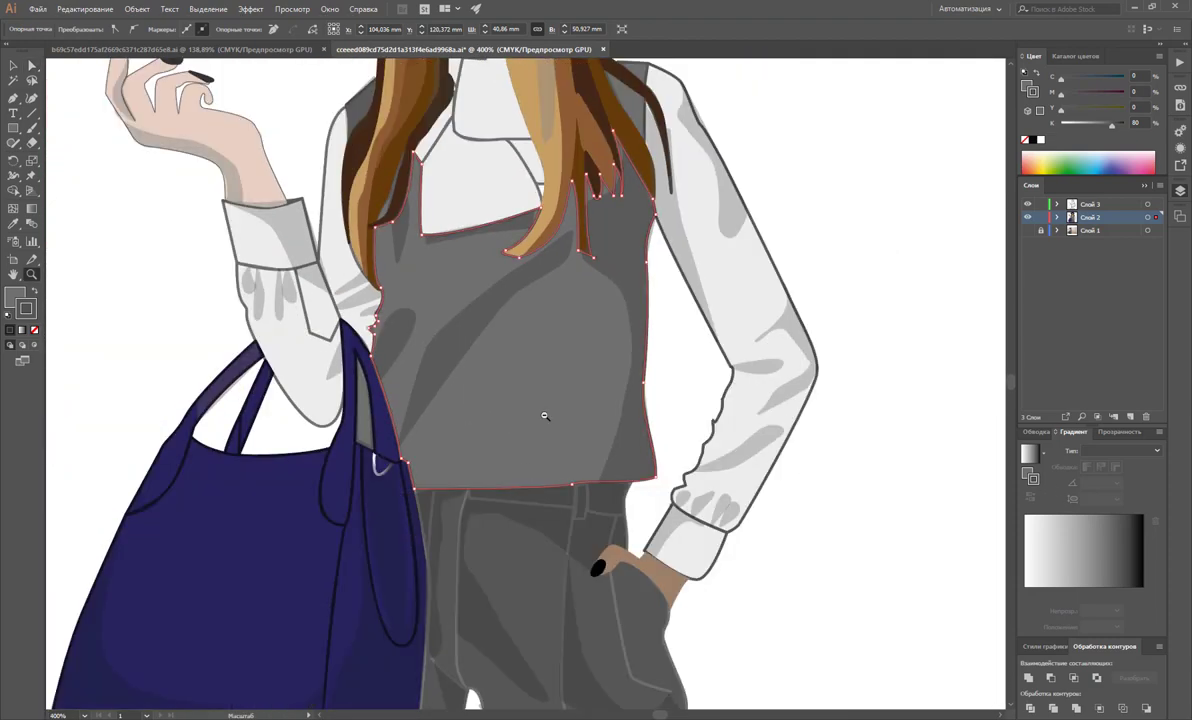
alt+click(545, 416)
scroll(540, 417, up, 6)
scroll(540, 417, down, 3)
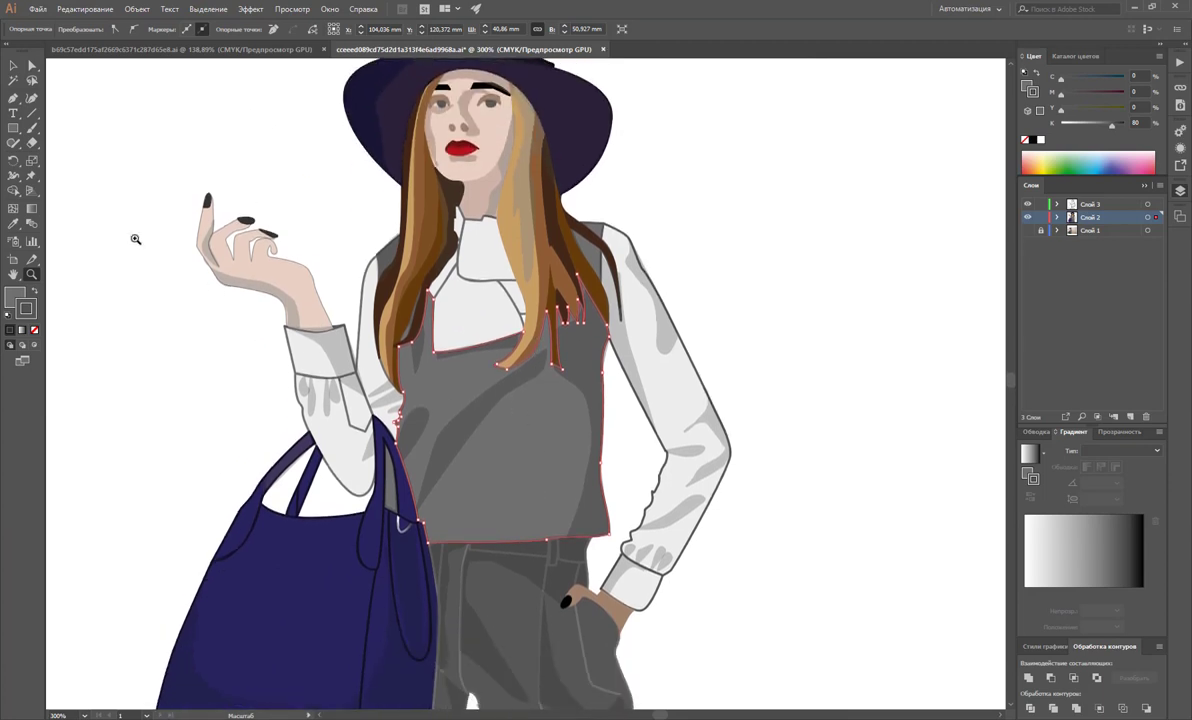
Step: Review the complete figure on the artboard, select all its shapes to check their paths, and clear the selection
click(13, 65)
click(704, 192)
key(z)
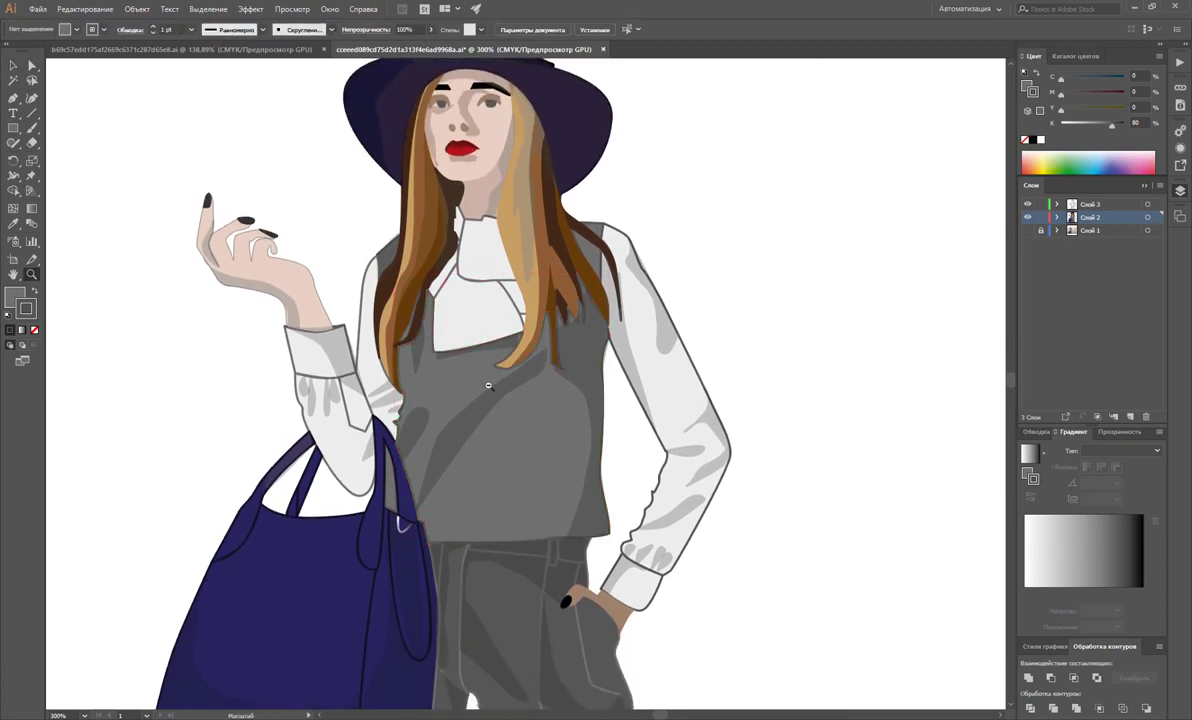
alt+click(489, 386)
click(13, 65)
drag(228, 117, 735, 668)
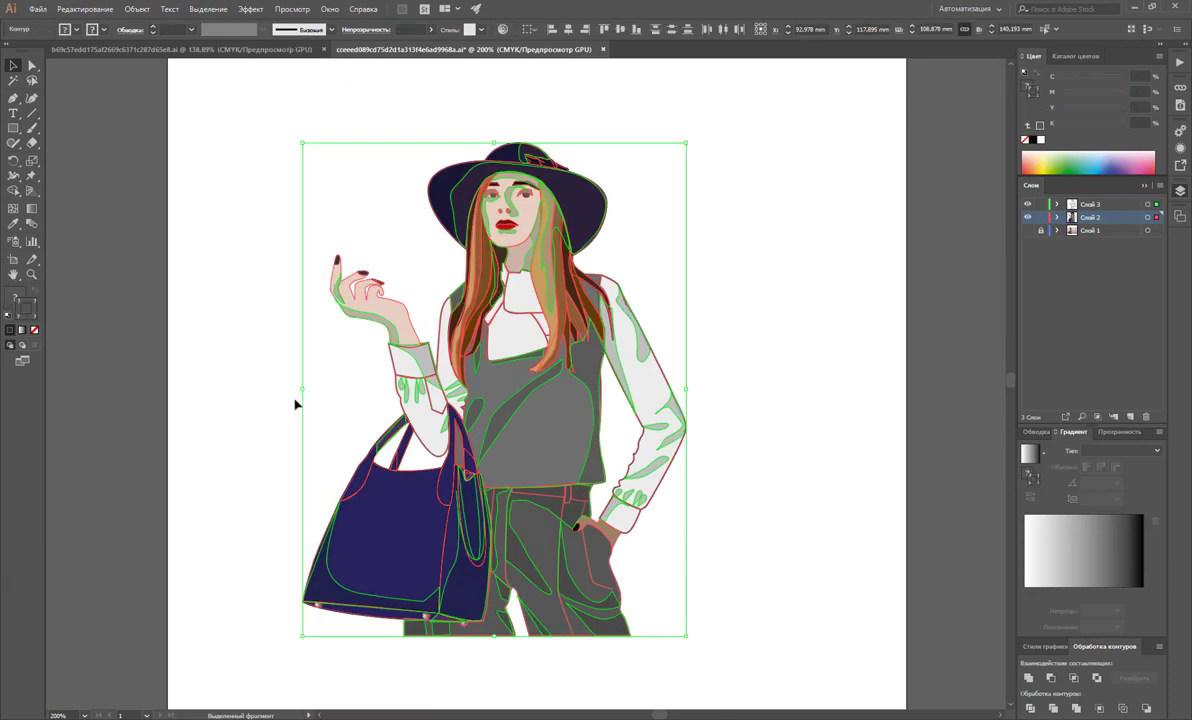
click(795, 329)
Step: Recolour both eyebrows with the dark brown sampled from the hair beside the neck, C 50, M 70, Y 80, K 70
click(31, 274)
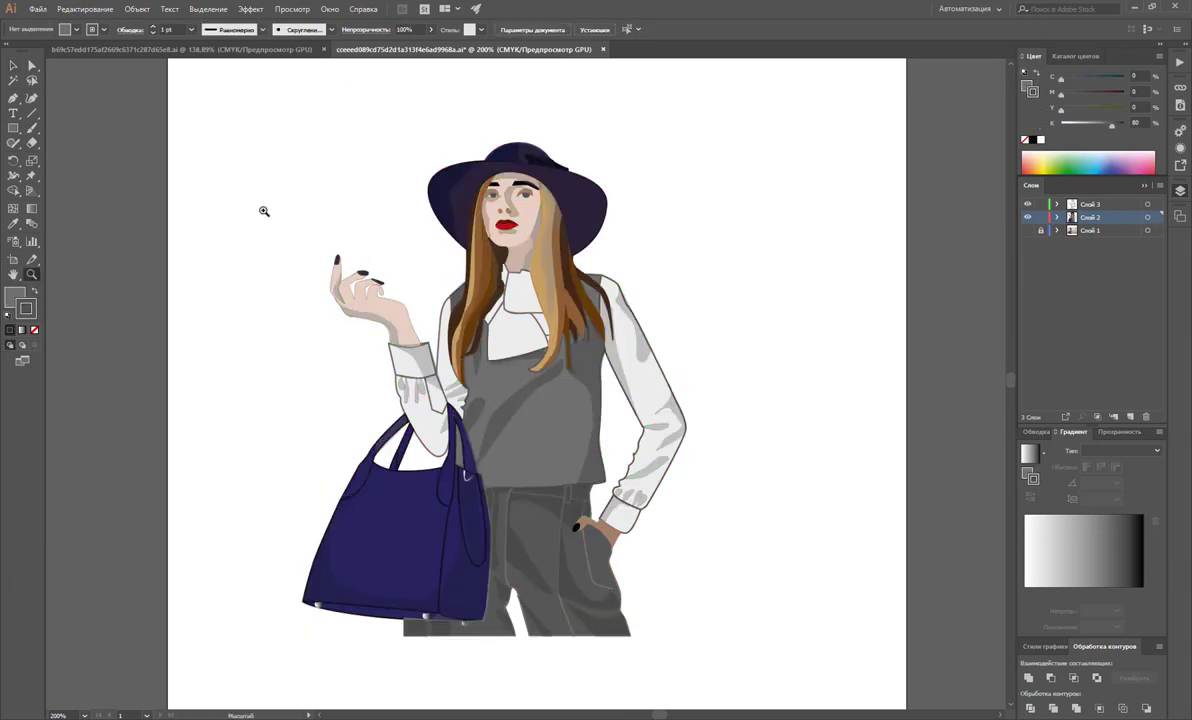
click(531, 210)
click(531, 210)
click(531, 210)
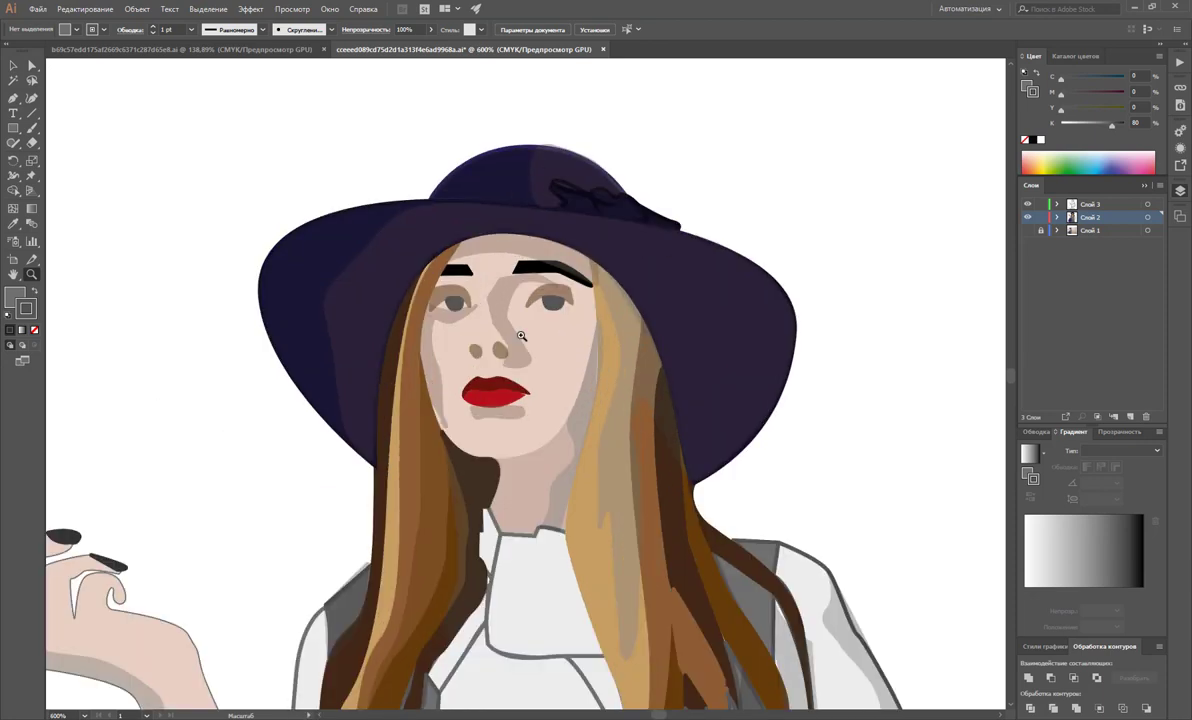
click(13, 65)
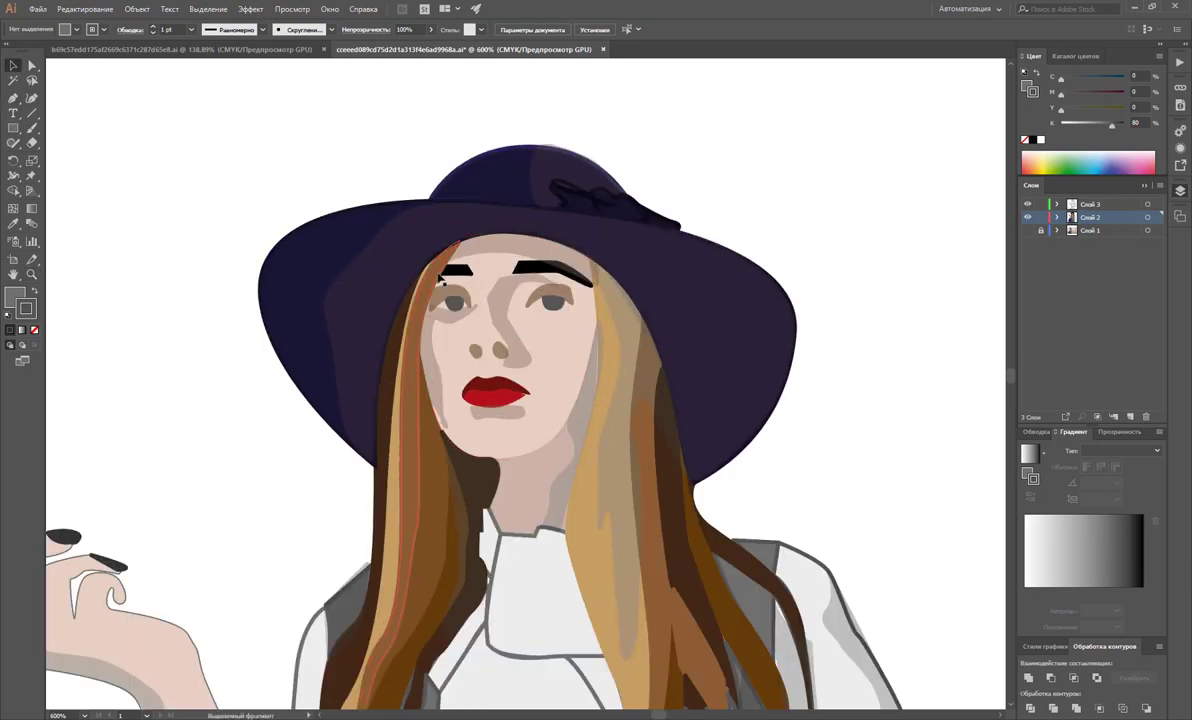
click(456, 270)
shift+click(550, 270)
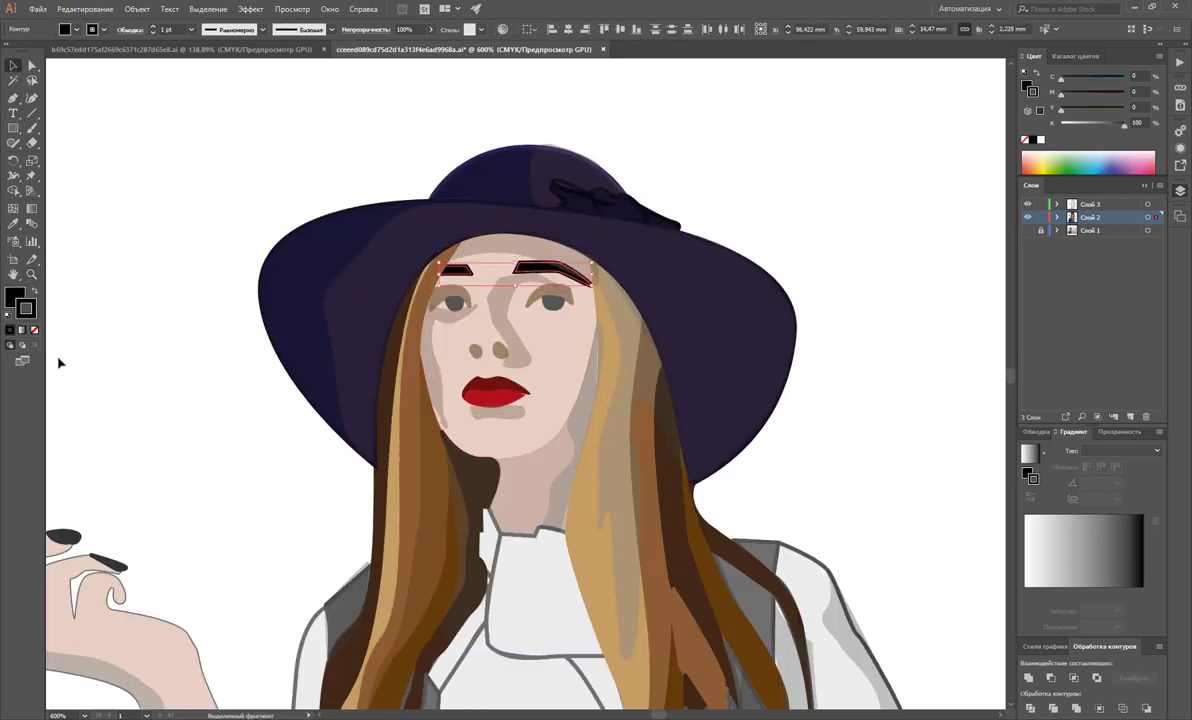
click(13, 222)
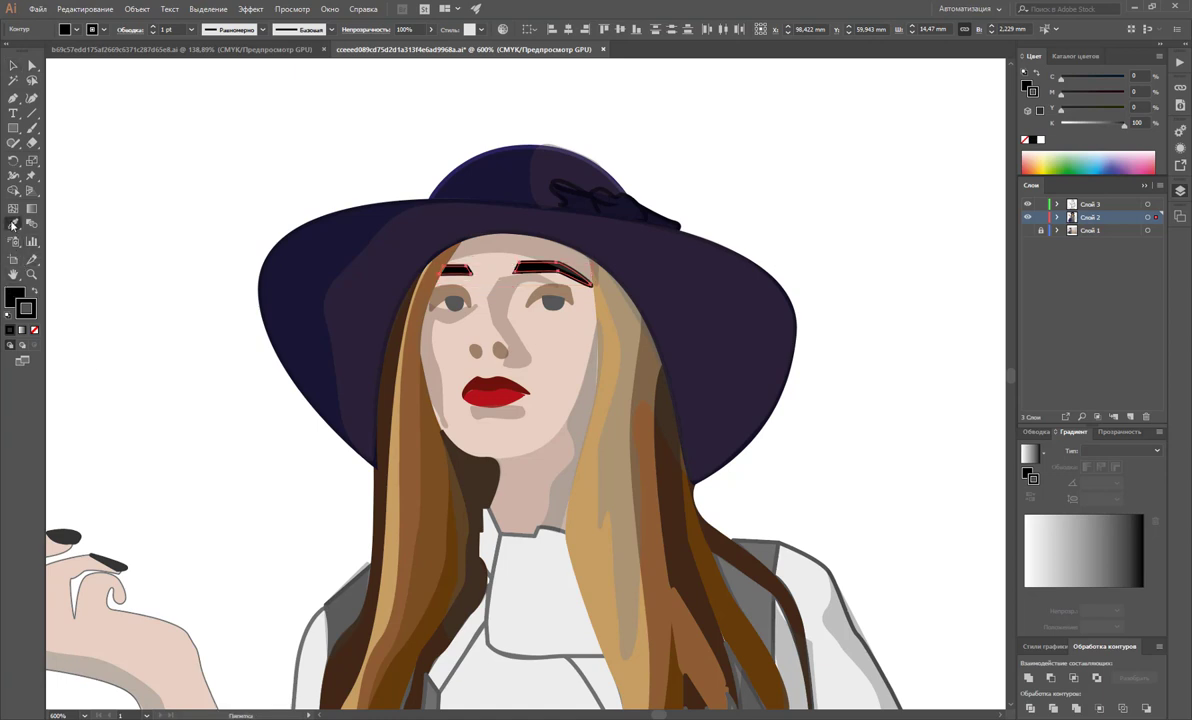
click(449, 537)
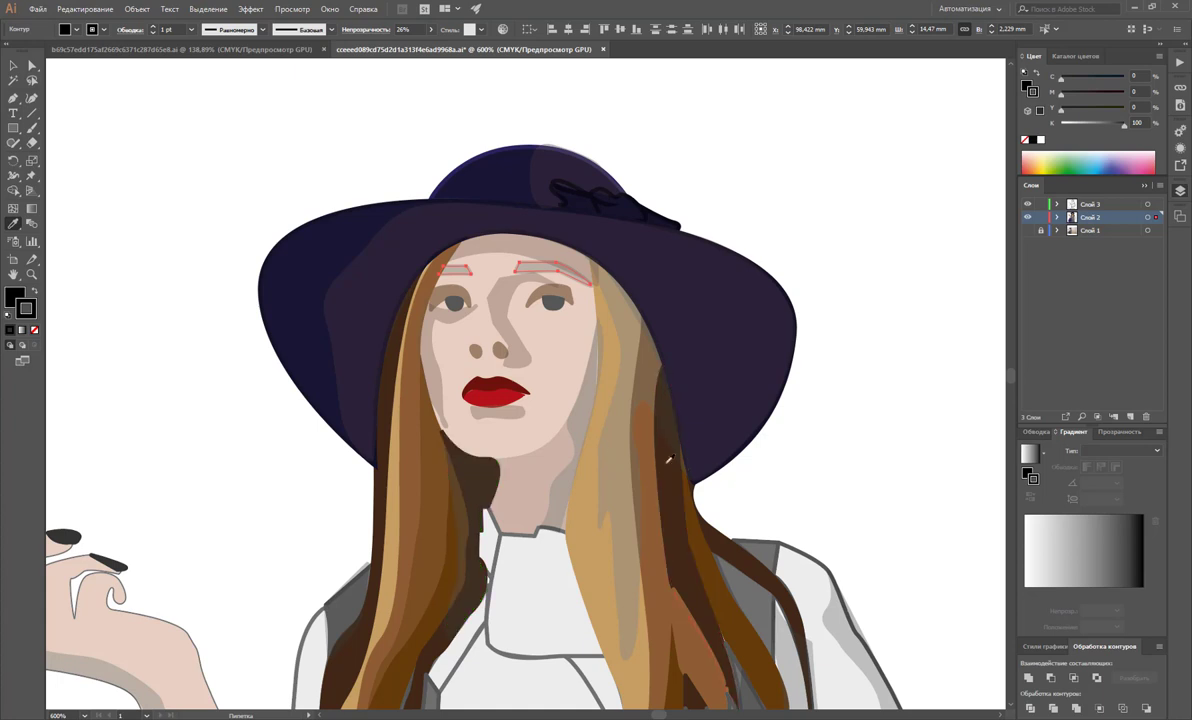
click(449, 428)
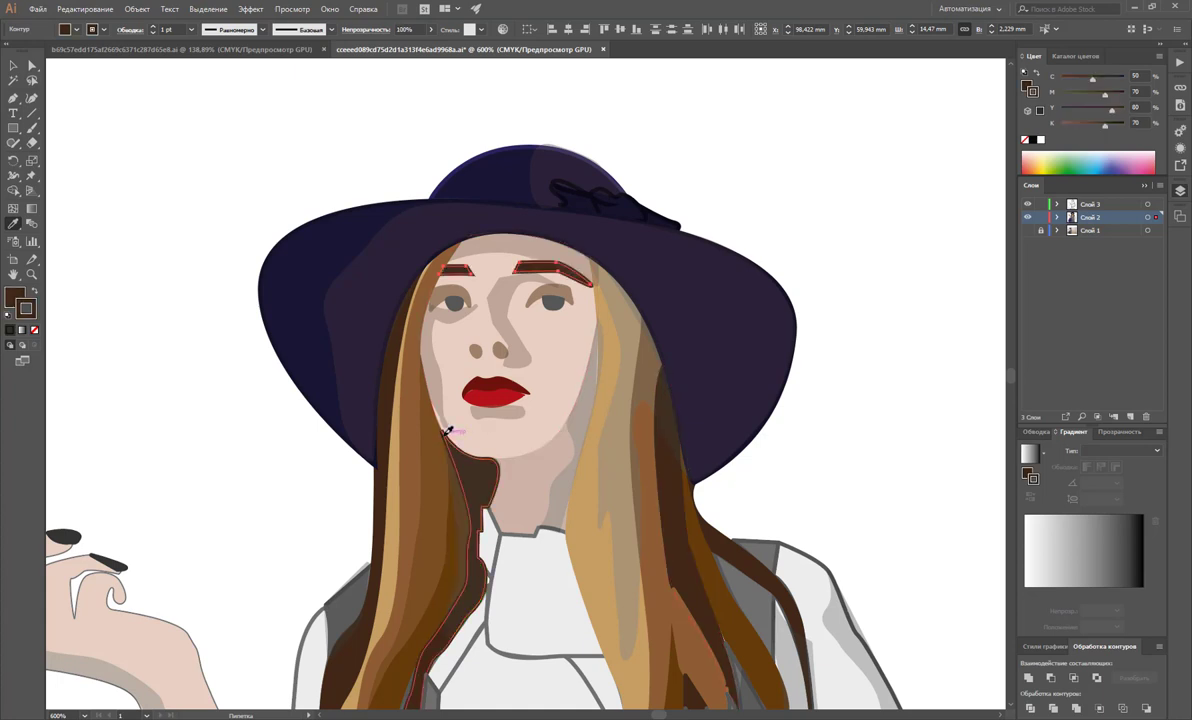
Step: Try the eyebrows without a stroke and with a thinner 0.5 pt brown stroke
click(35, 330)
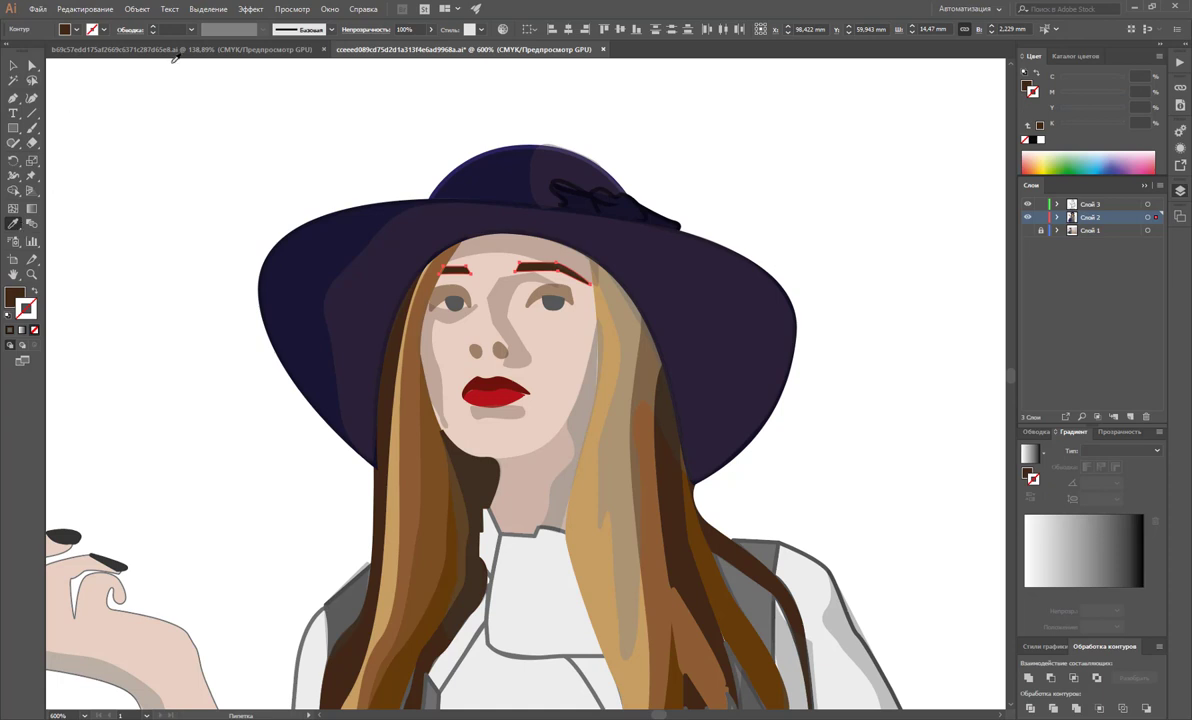
click(190, 29)
click(201, 61)
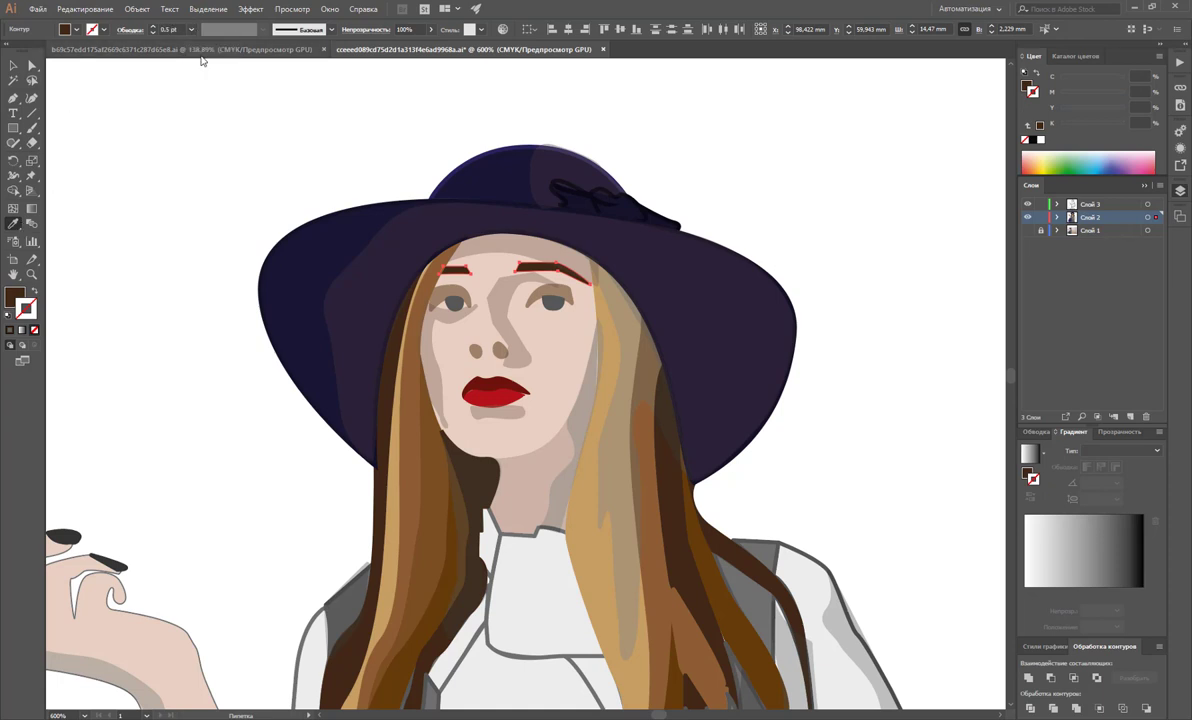
click(13, 65)
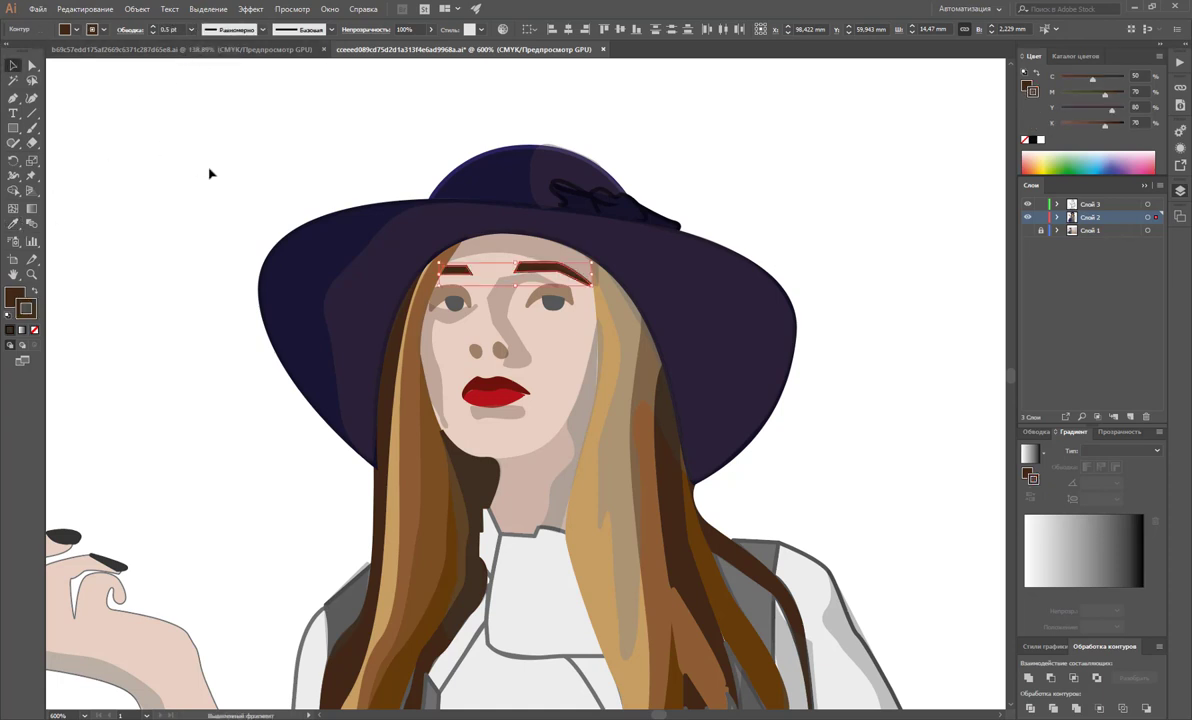
click(210, 174)
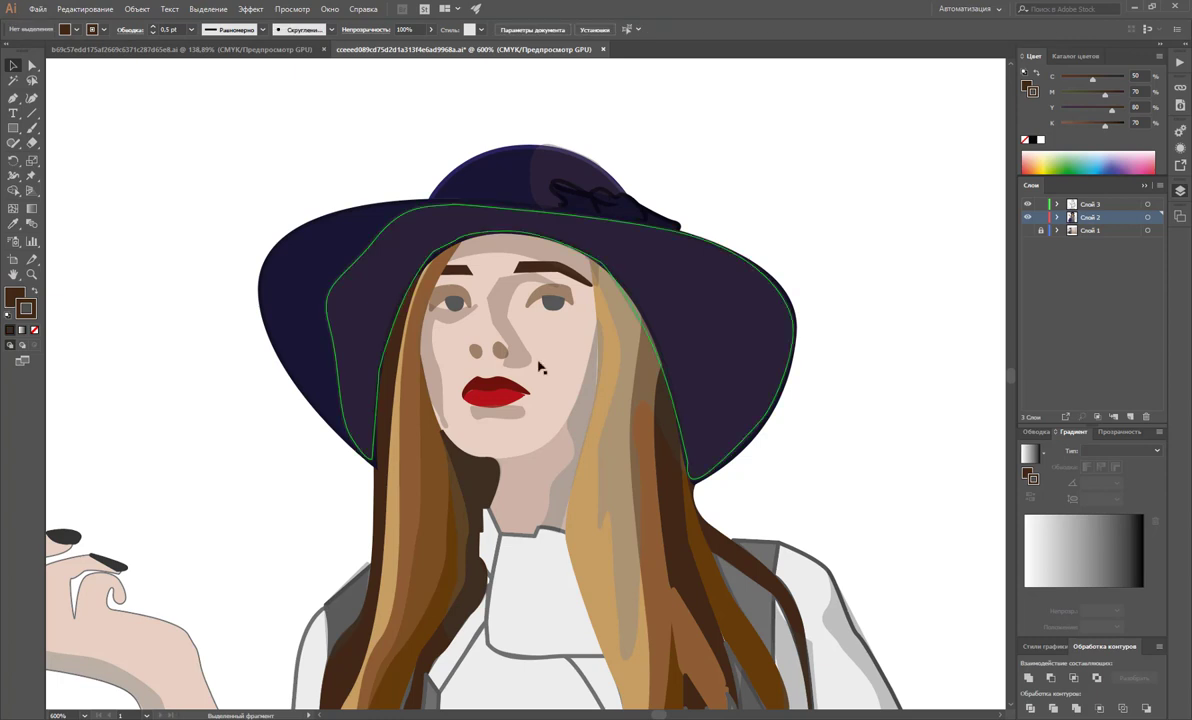
Step: Select the eyebrows again and resample their appearance from the dark brown hair strand just under the hat brim
click(540, 271)
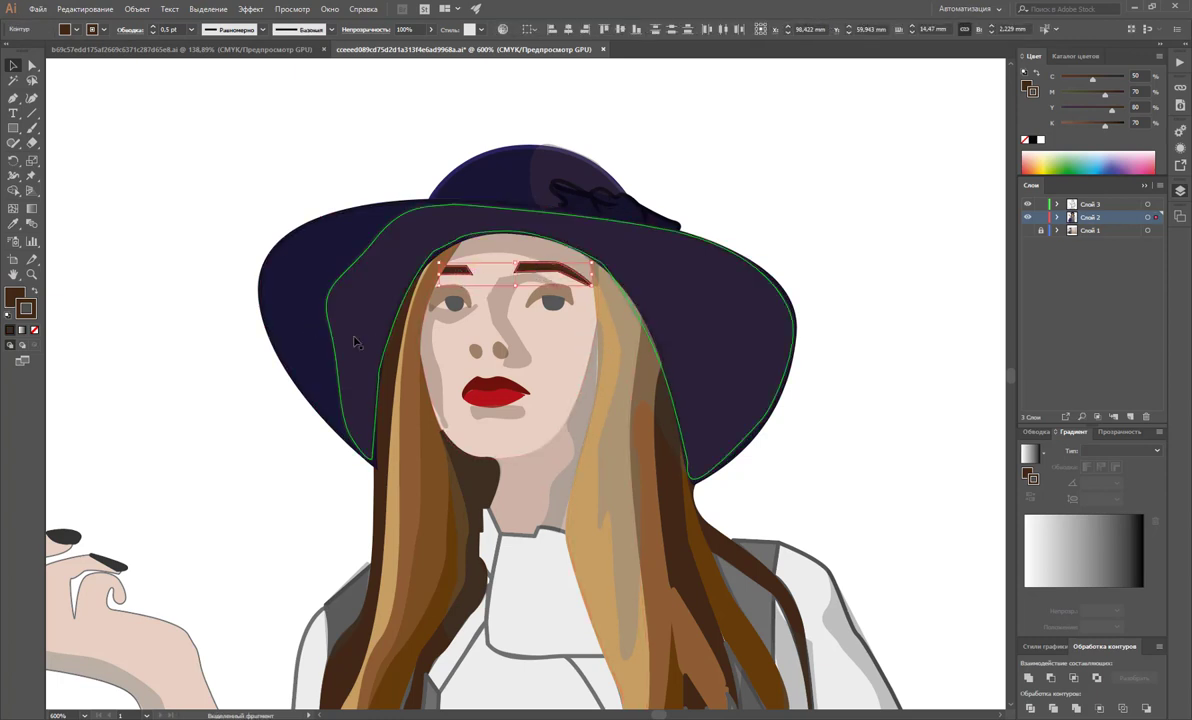
click(13, 223)
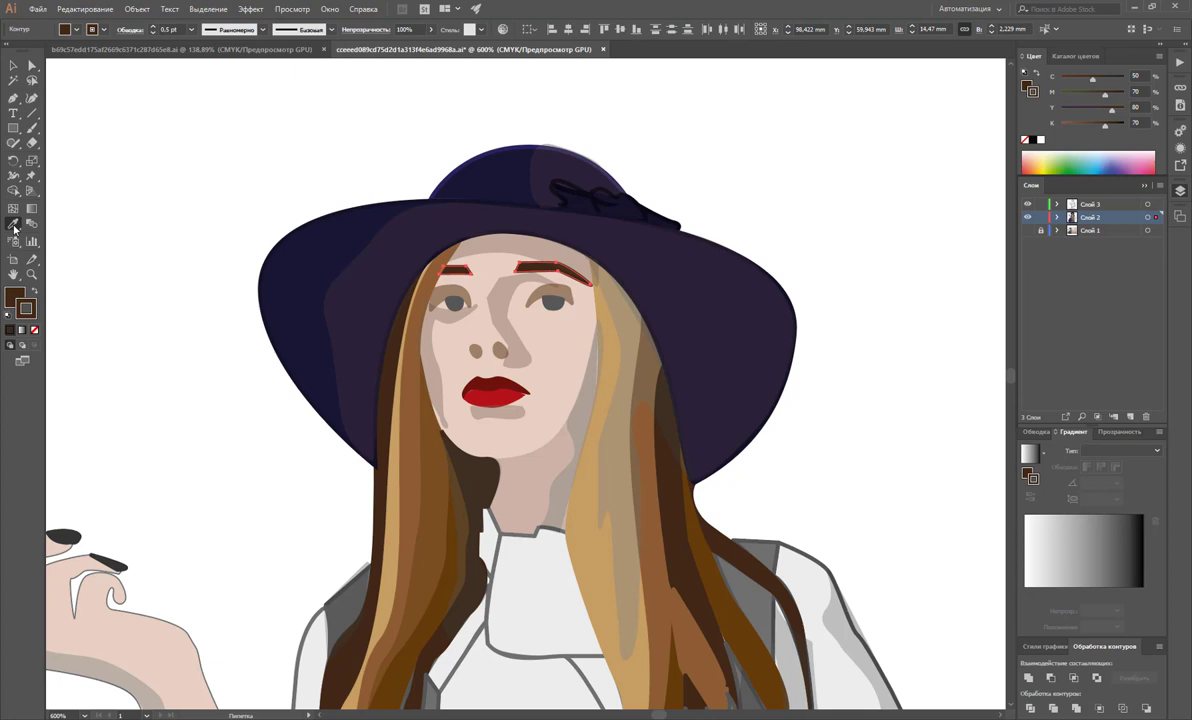
click(660, 408)
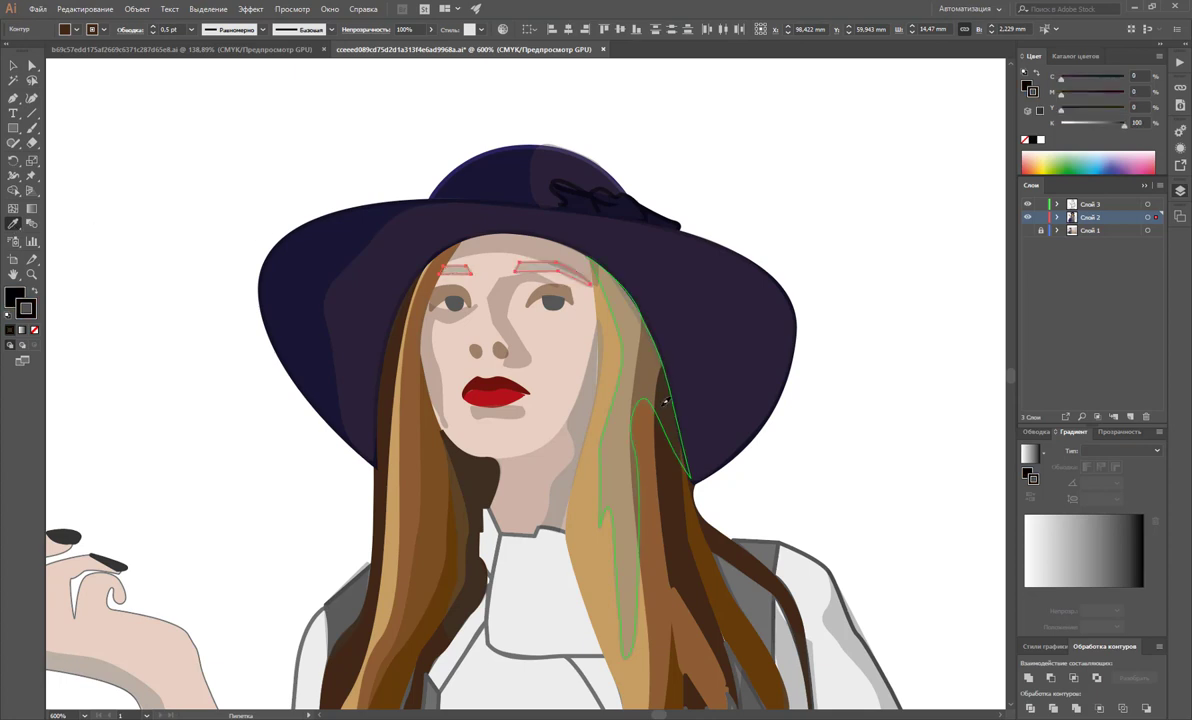
click(677, 472)
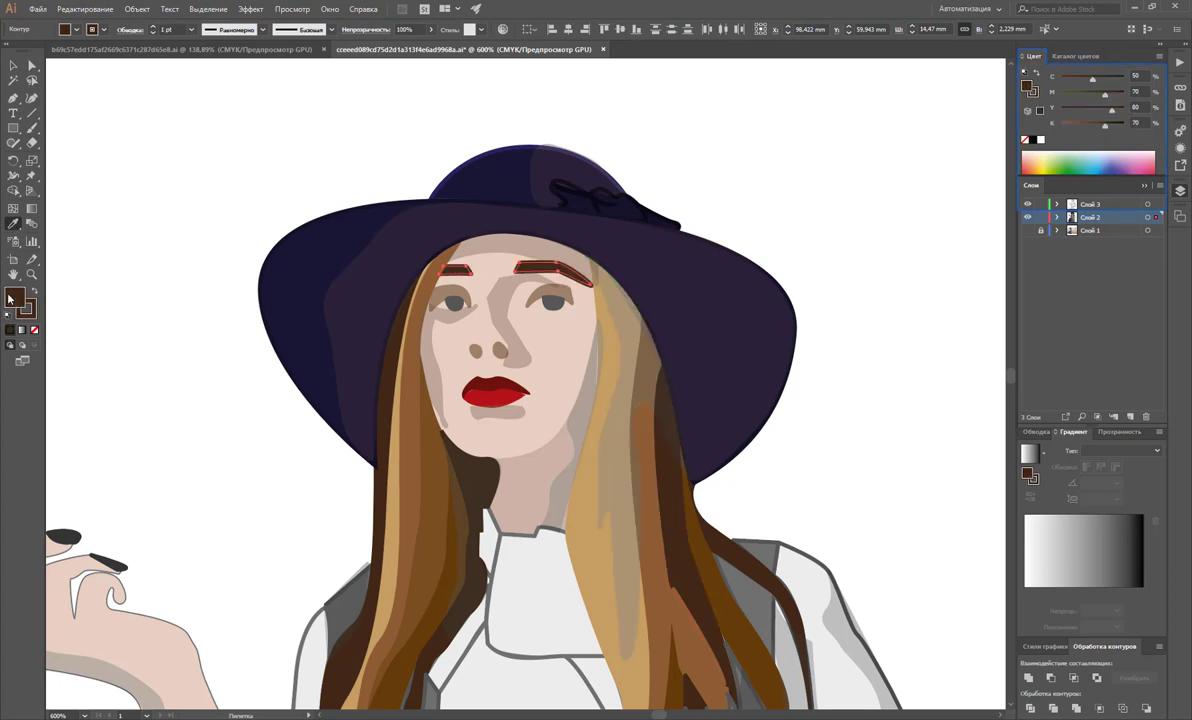
Step: Set the eyebrows' fill to a slightly lighter brown, C 44.69, M 64.78, Y 73.15, K 66.29, and store it as a new swatch
double_click(11, 298)
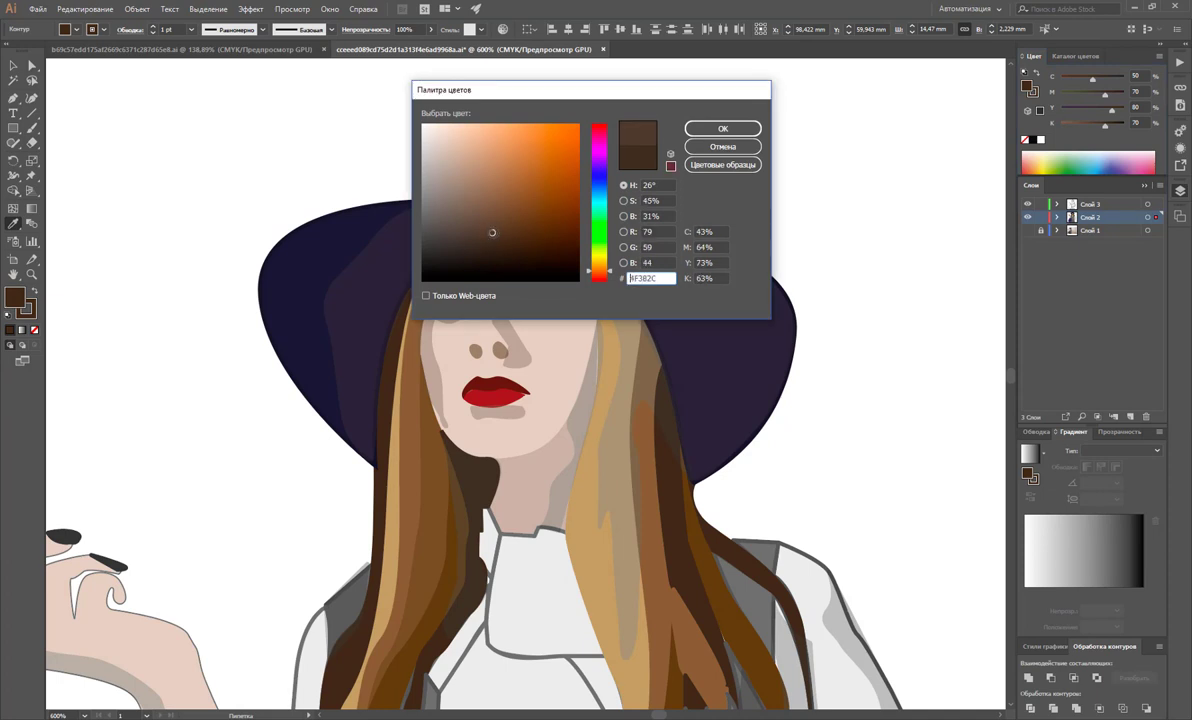
click(722, 128)
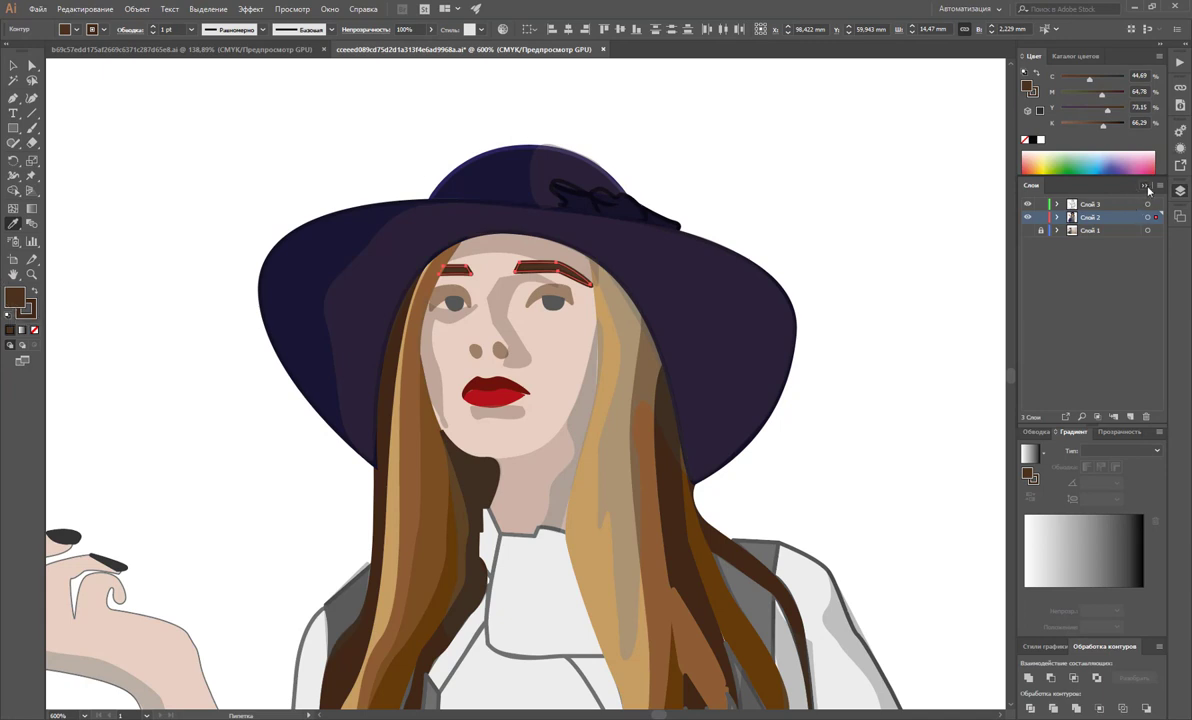
click(1145, 187)
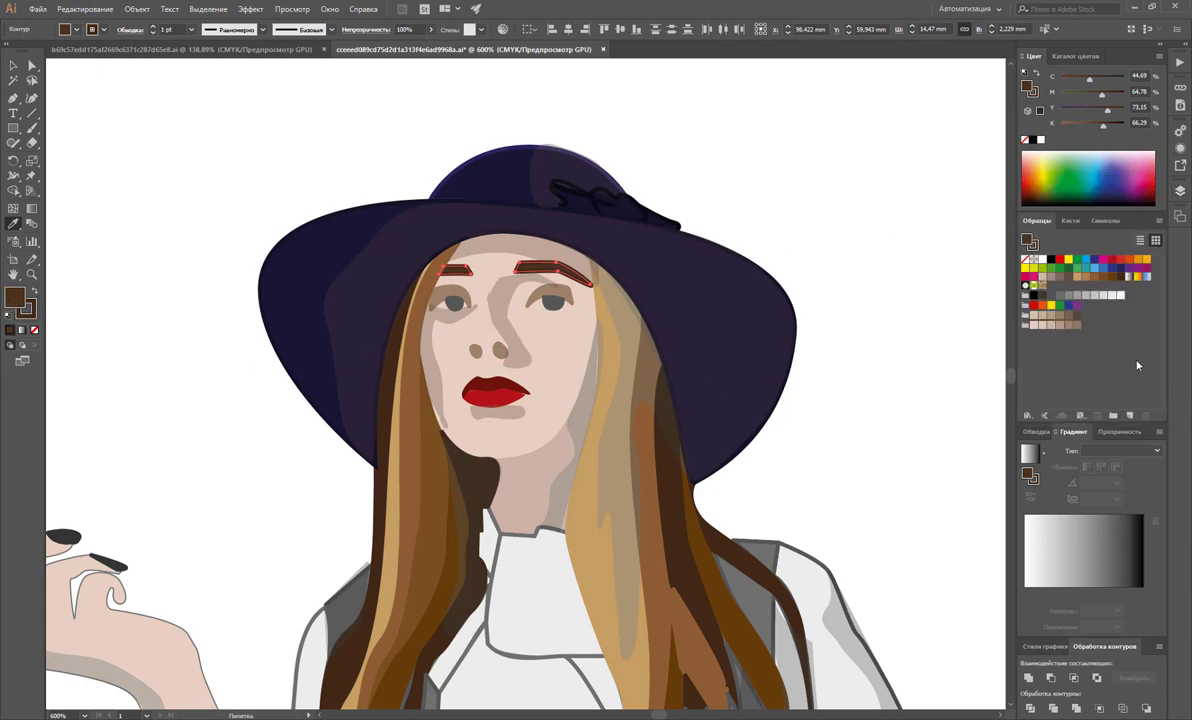
drag(16, 299, 1078, 366)
Step: Apply the newly stored brown swatch to the stroke of both eyebrows, undo the accidental white resampling, and clear the selection
click(30, 313)
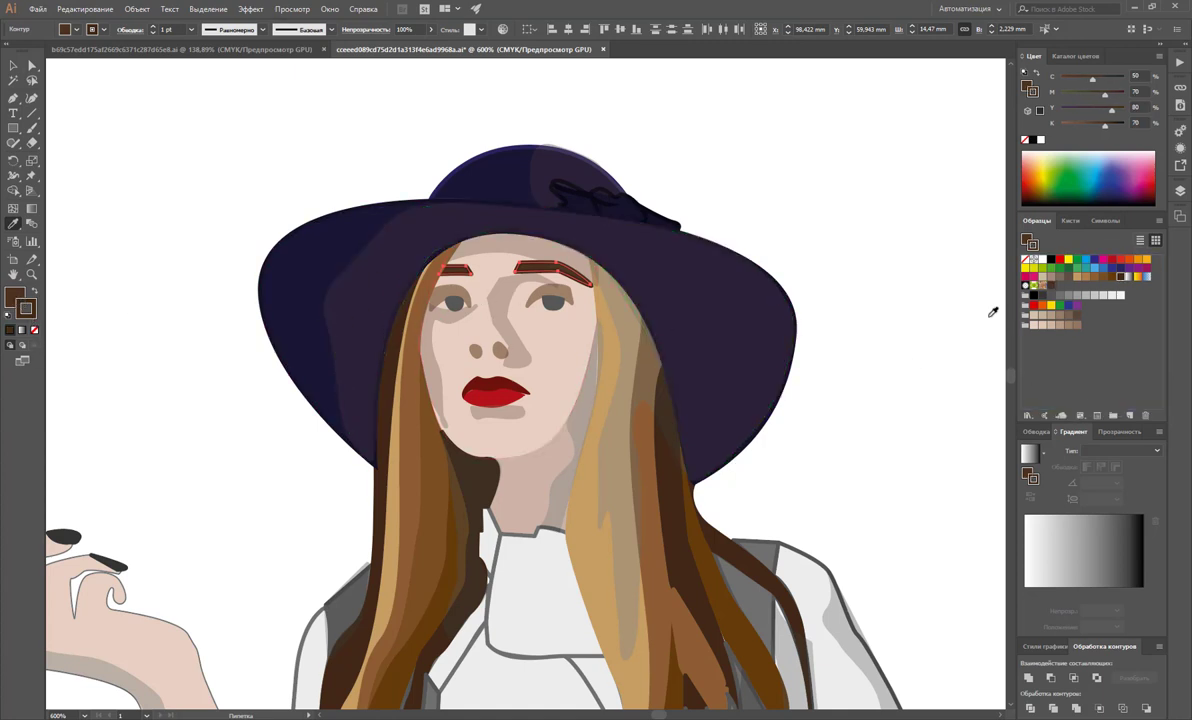
click(1049, 287)
click(907, 287)
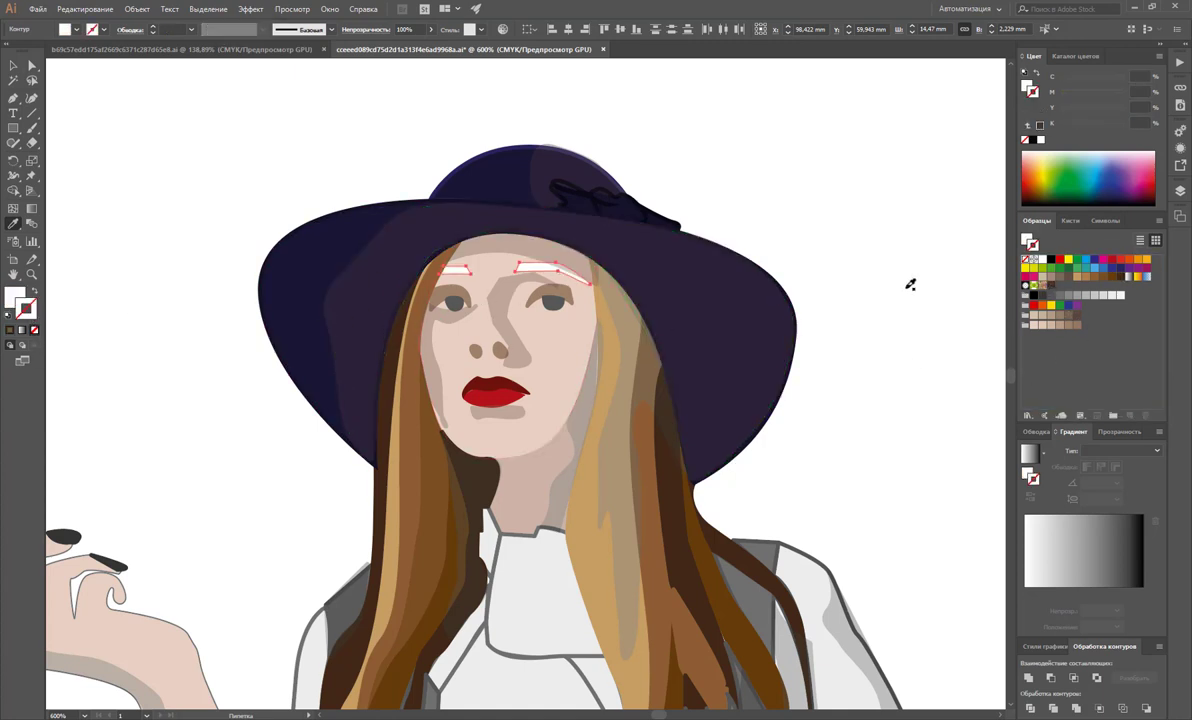
key(ctrl+z)
click(13, 65)
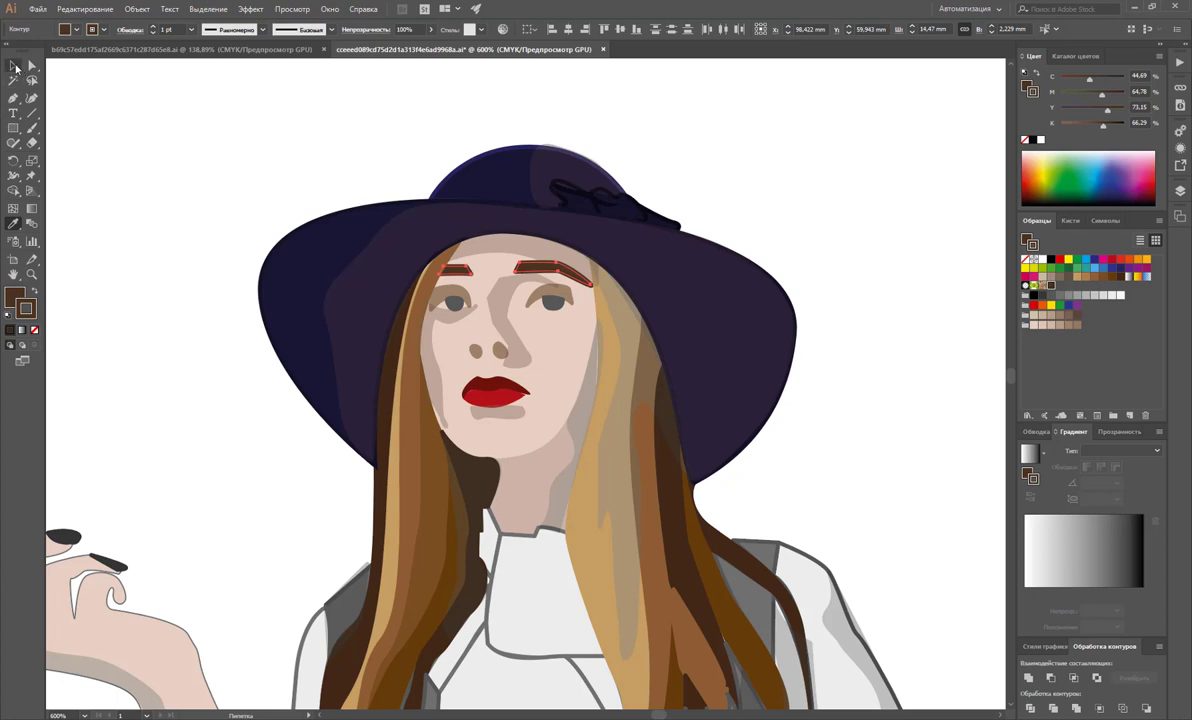
click(278, 158)
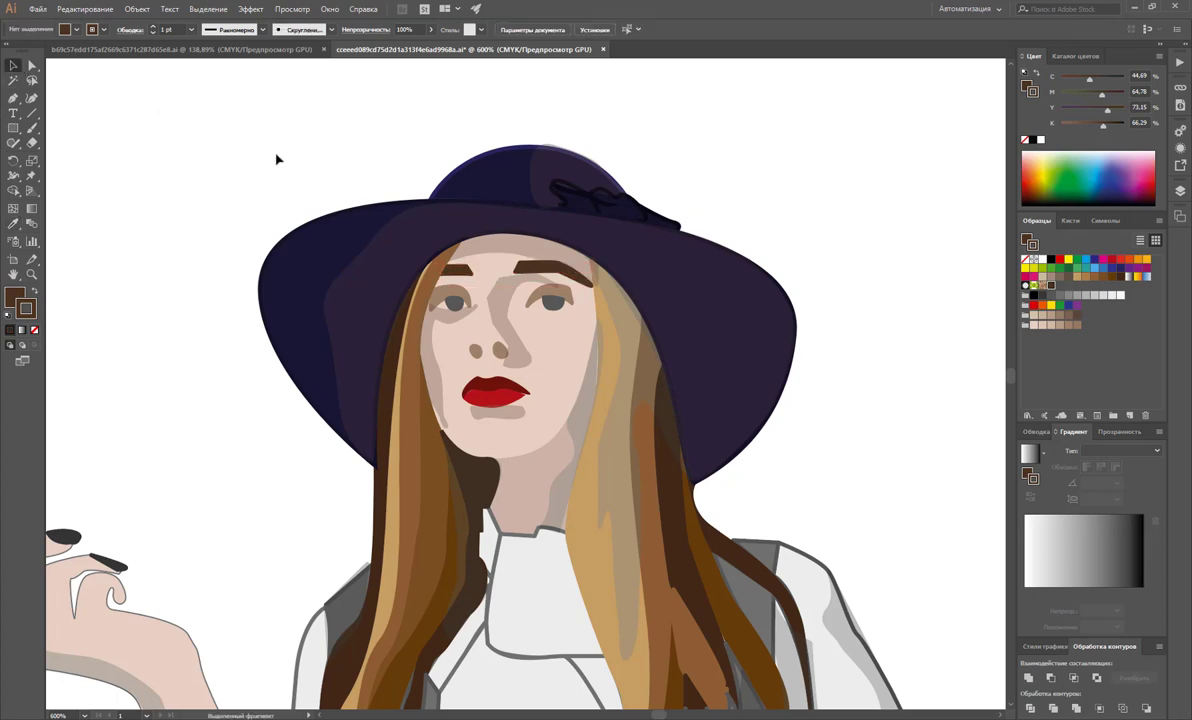
click(541, 268)
shift+click(455, 269)
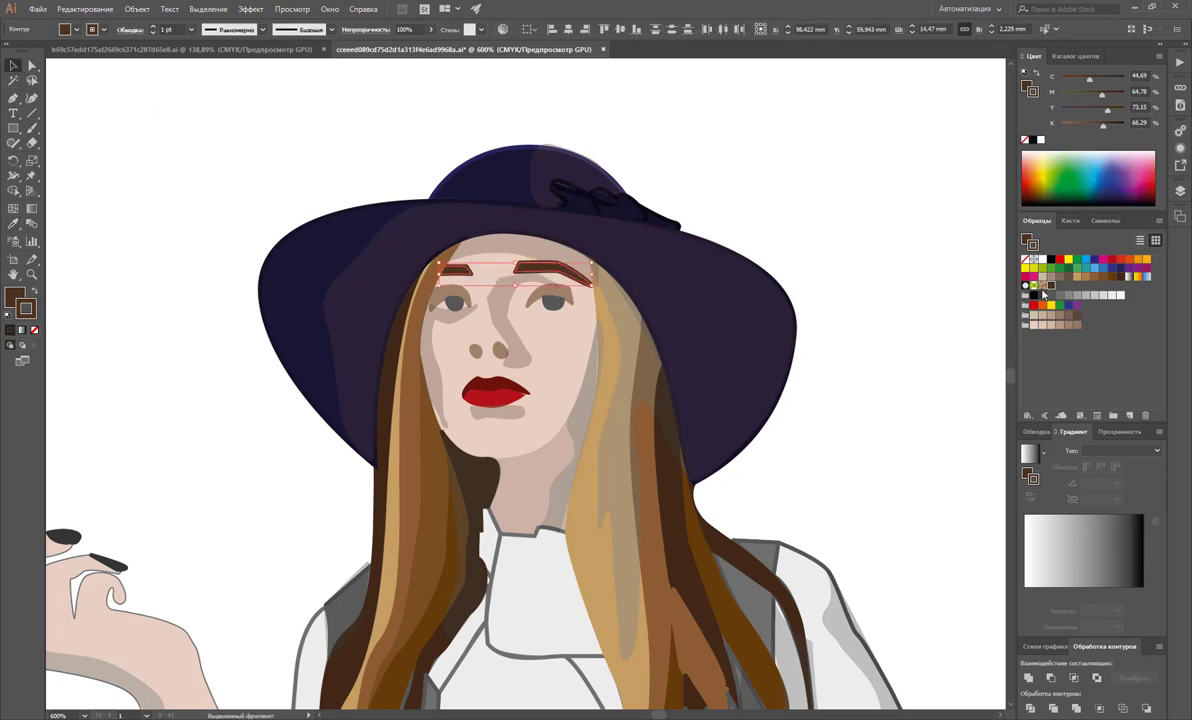
click(871, 380)
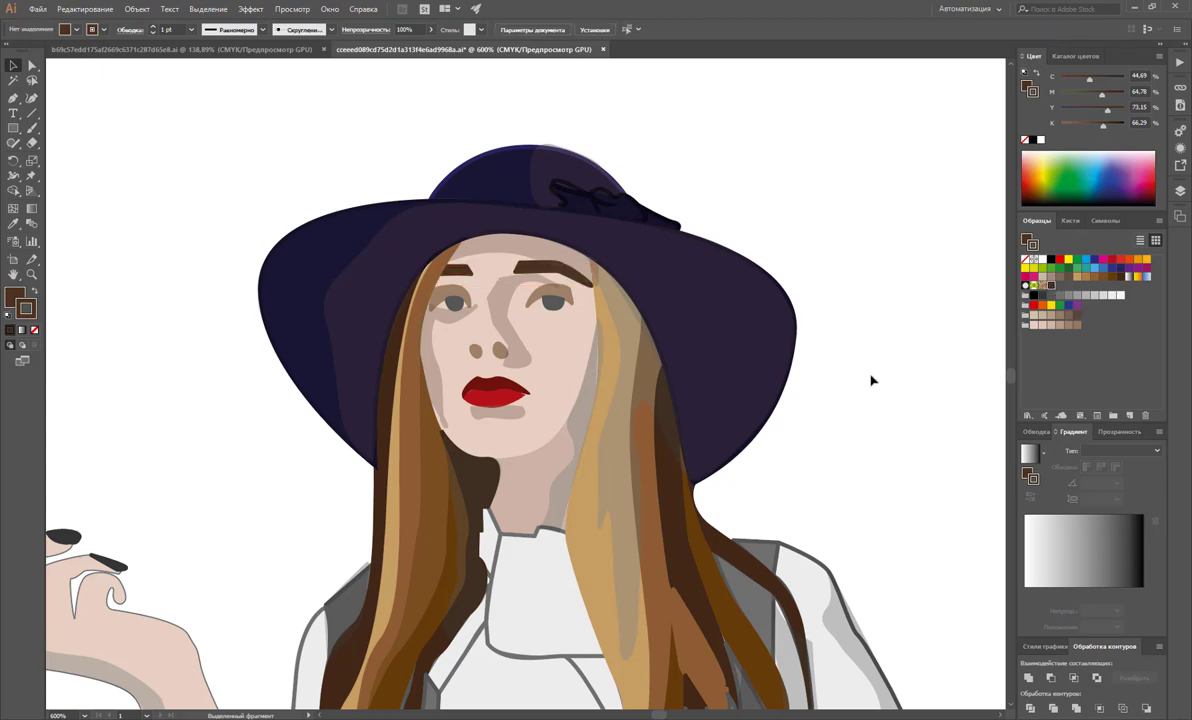
Step: Review the whole figure at 150% zoom, select all its shapes to inspect the paths, and clear the selection
key(z)
key(ctrl+0)
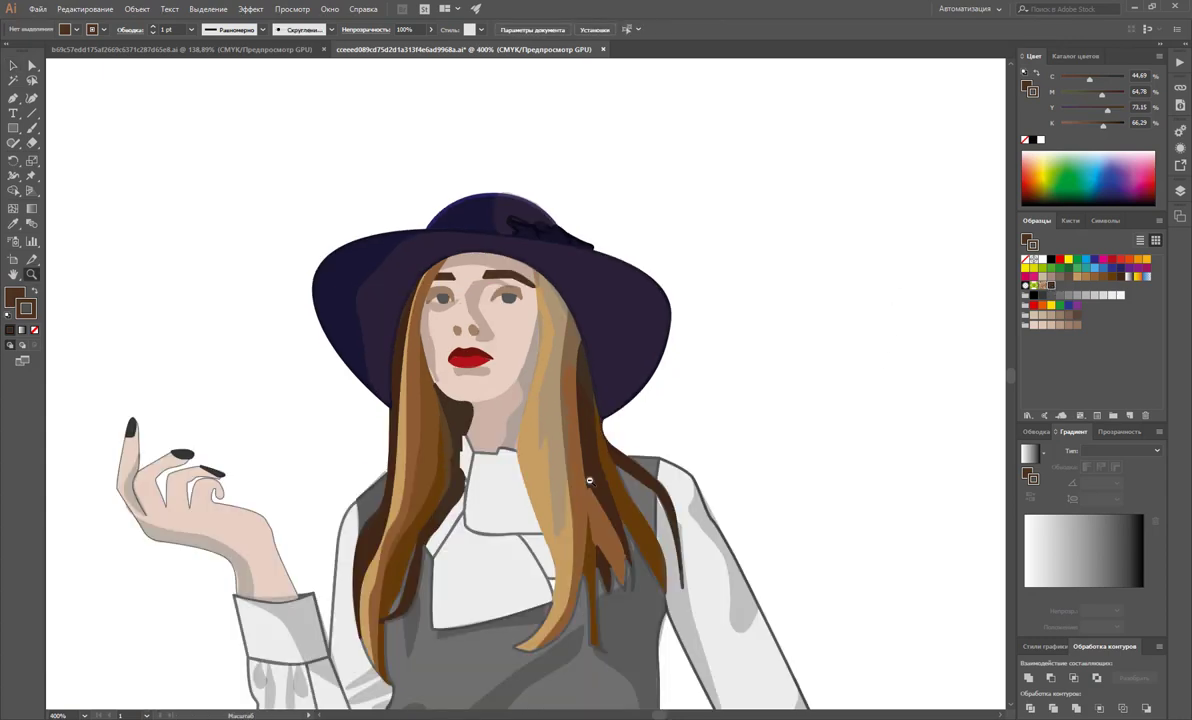
alt+click(496, 452)
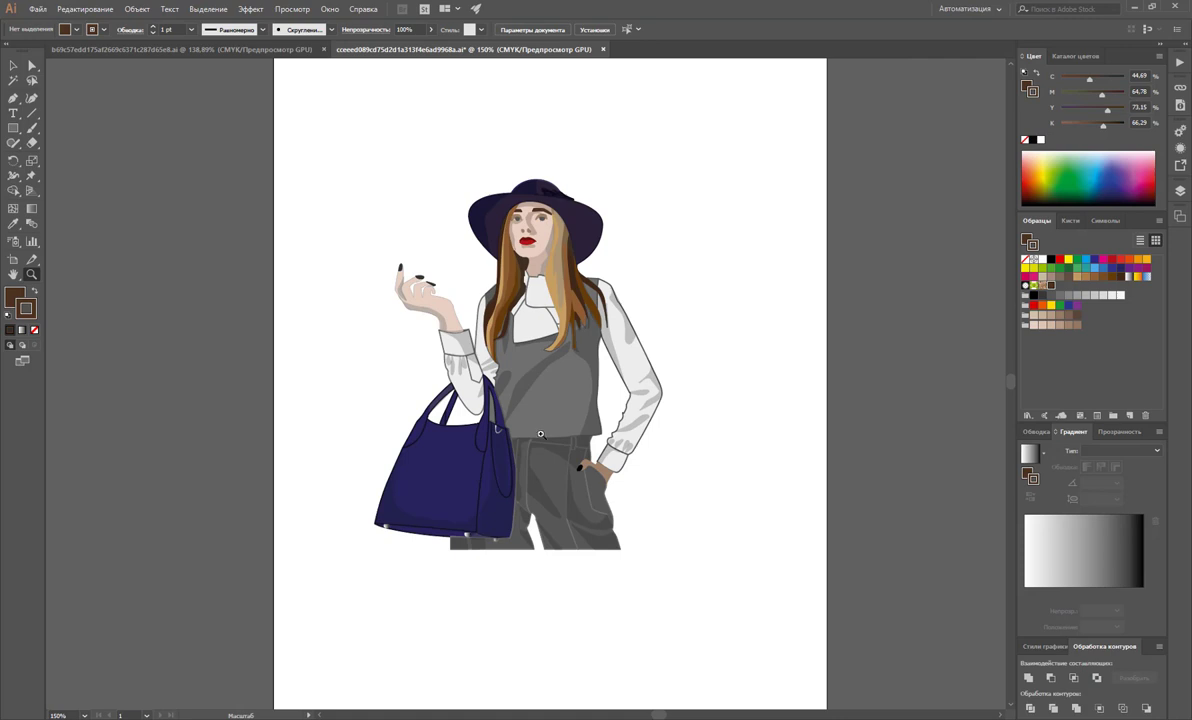
click(12, 67)
drag(312, 144, 700, 575)
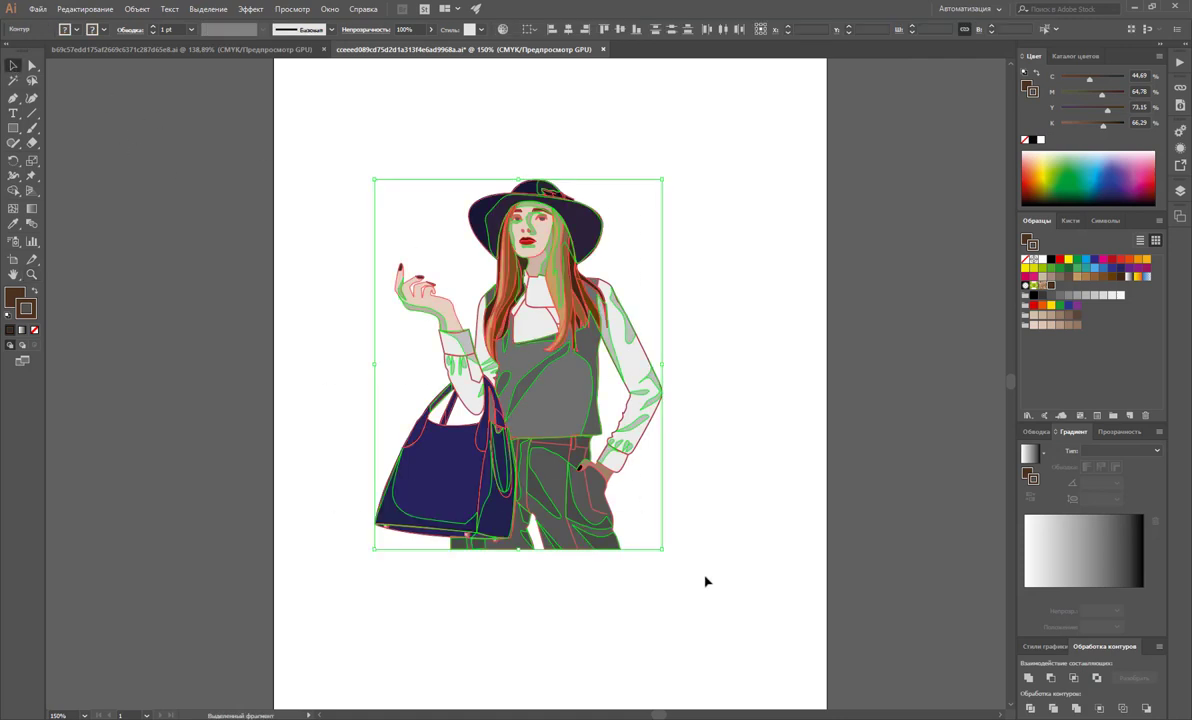
click(305, 175)
Step: Save the refined illustration on the desktop as a new Illustrator CC file named 00001
click(37, 8)
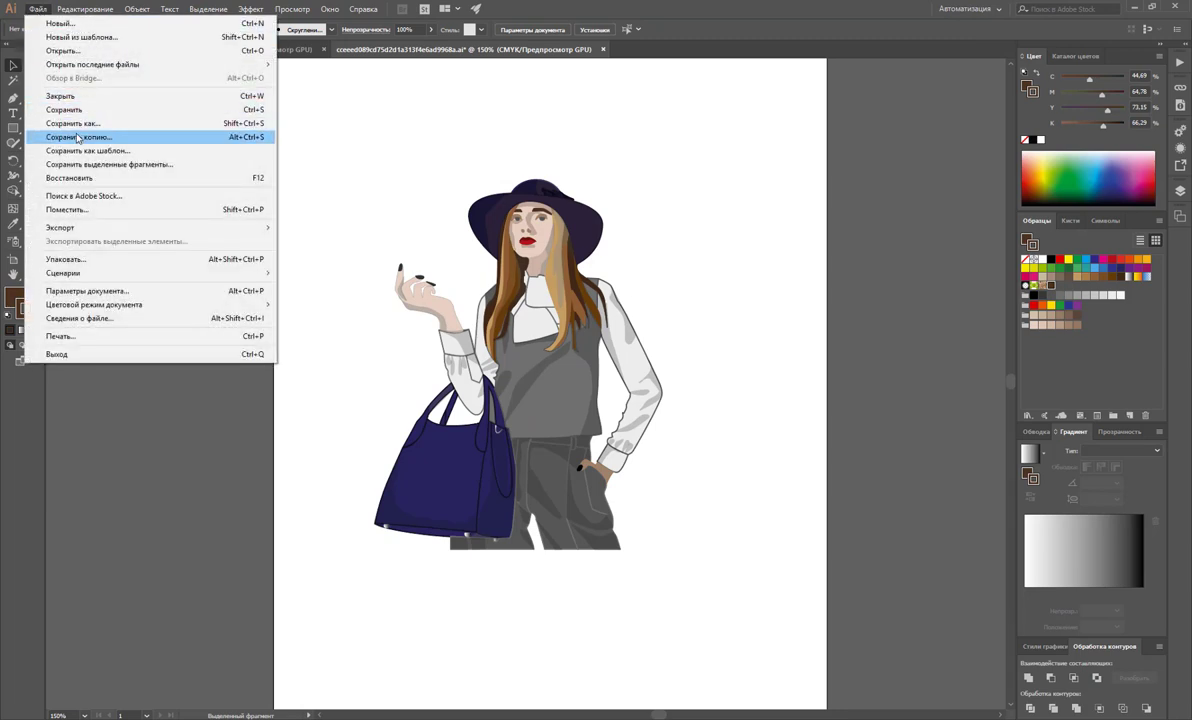
click(75, 123)
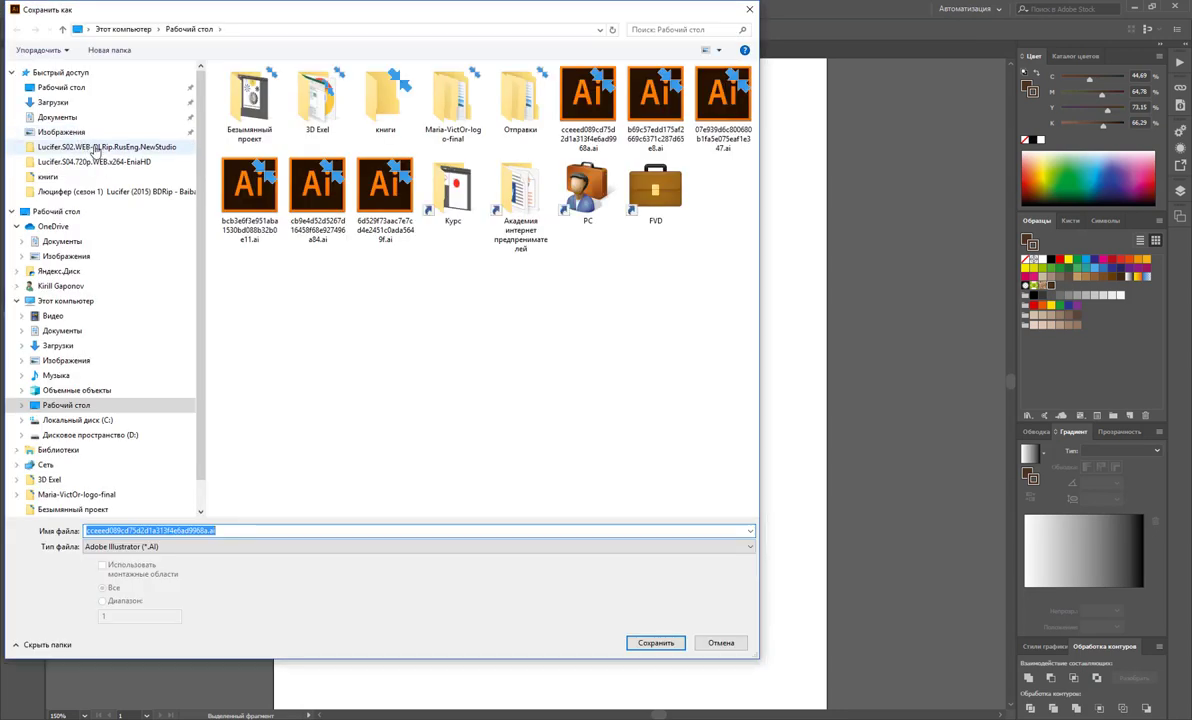
text(00001)
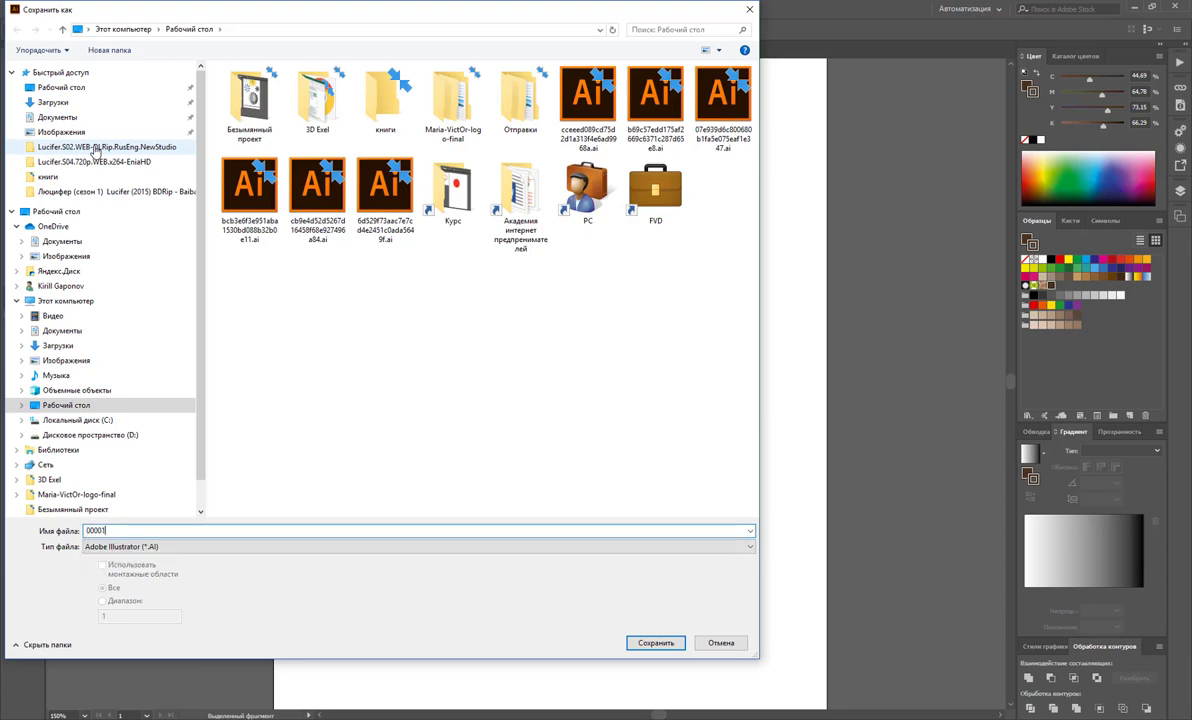
click(656, 642)
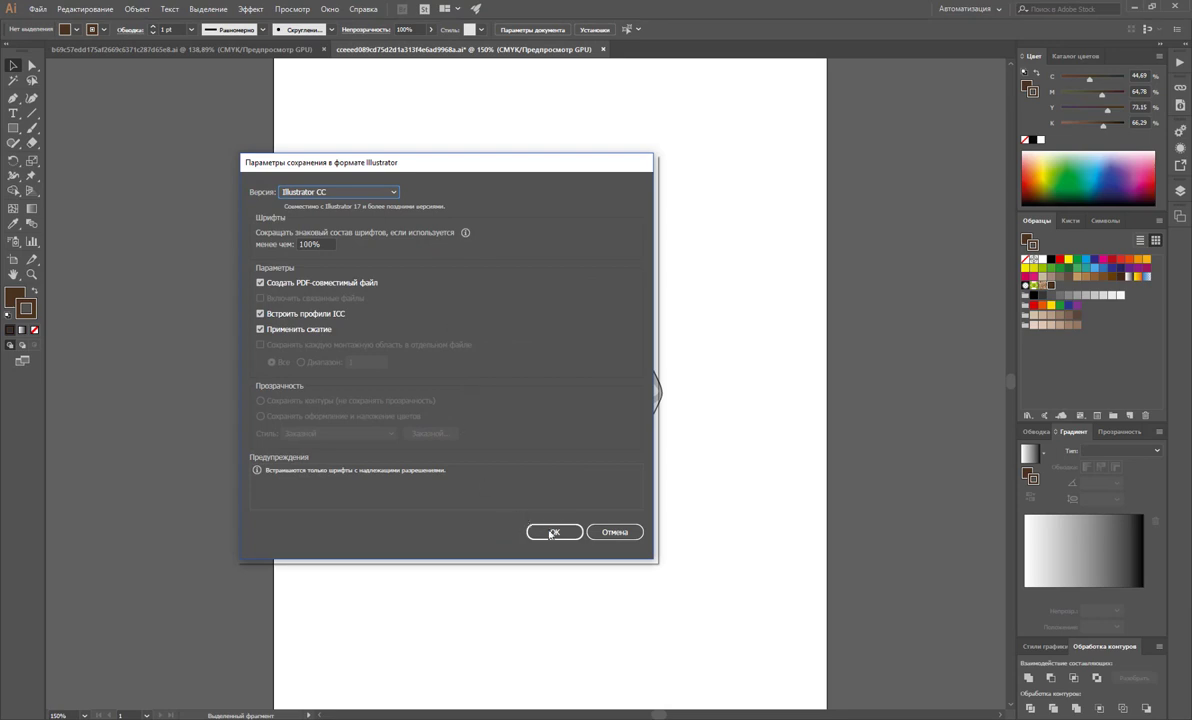
click(553, 532)
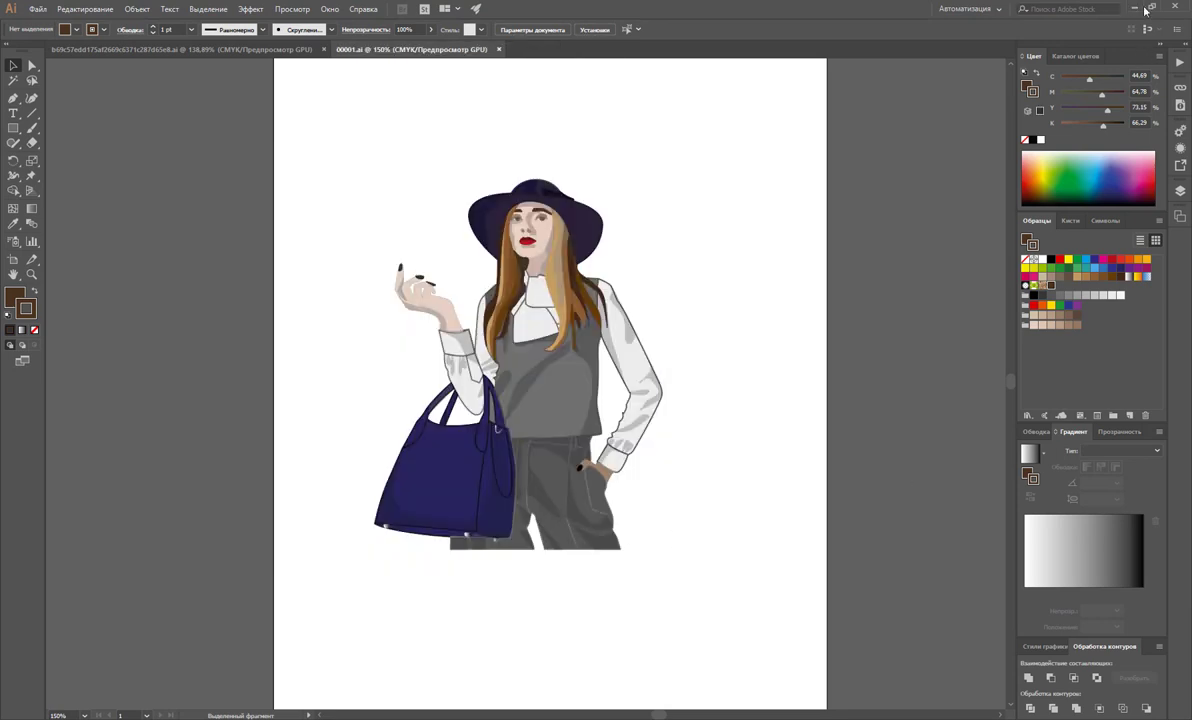
Step: Open the original figure file starting with cceeed089 from the desktop, keeping its embedded colour profile, and copy the entire figure
click(1135, 9)
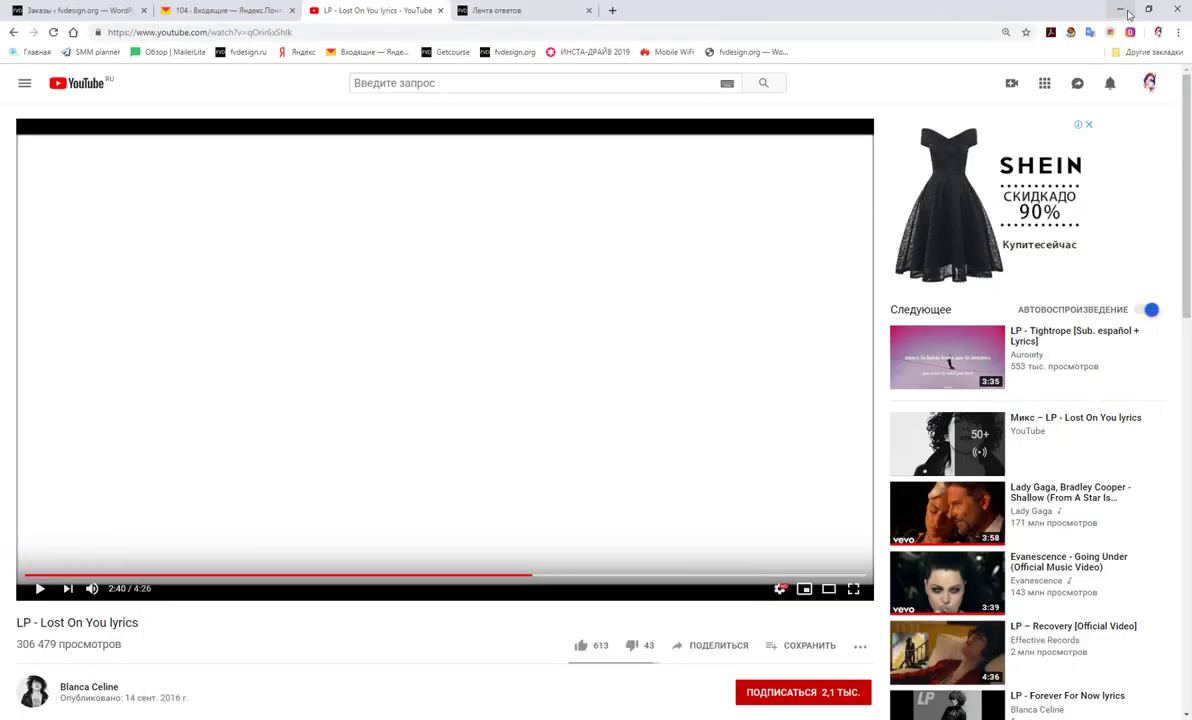
click(1044, 9)
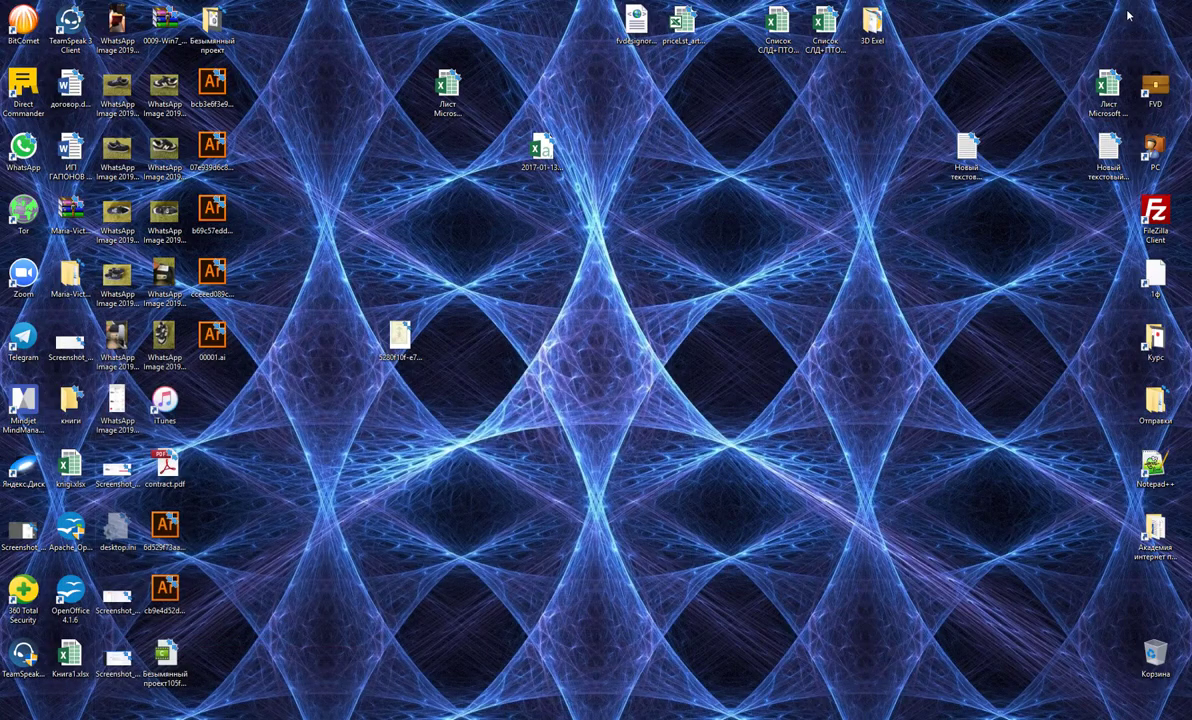
double_click(226, 284)
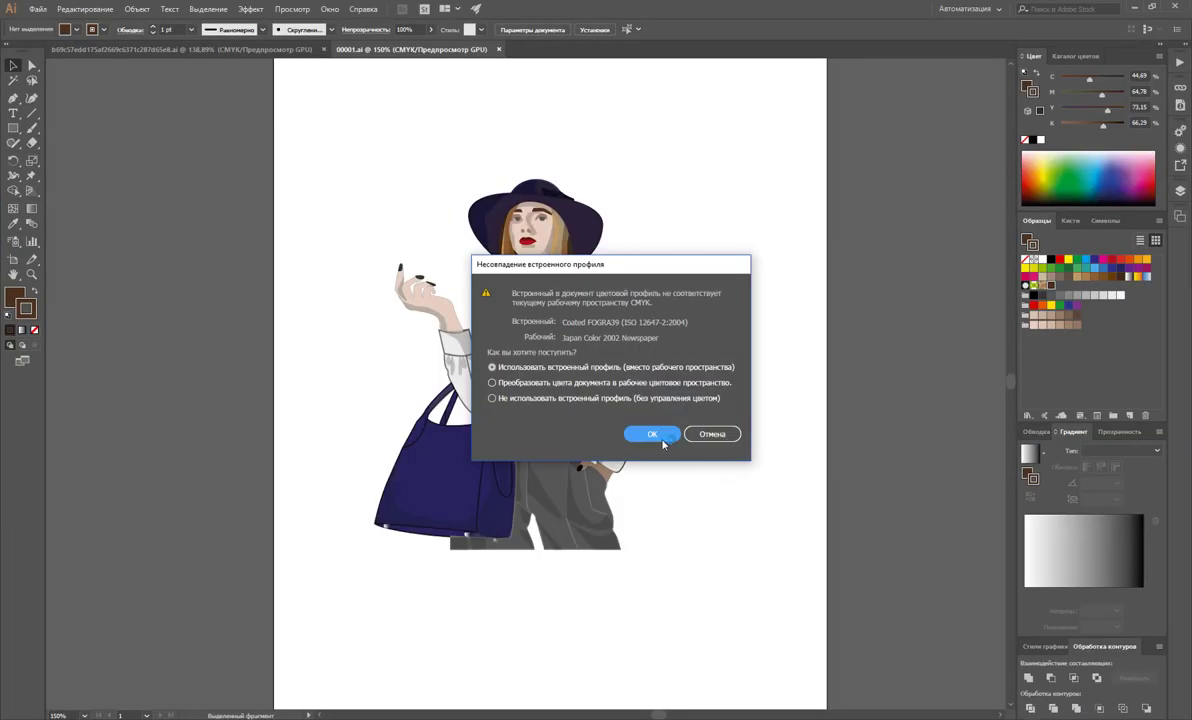
click(640, 431)
drag(384, 113, 700, 468)
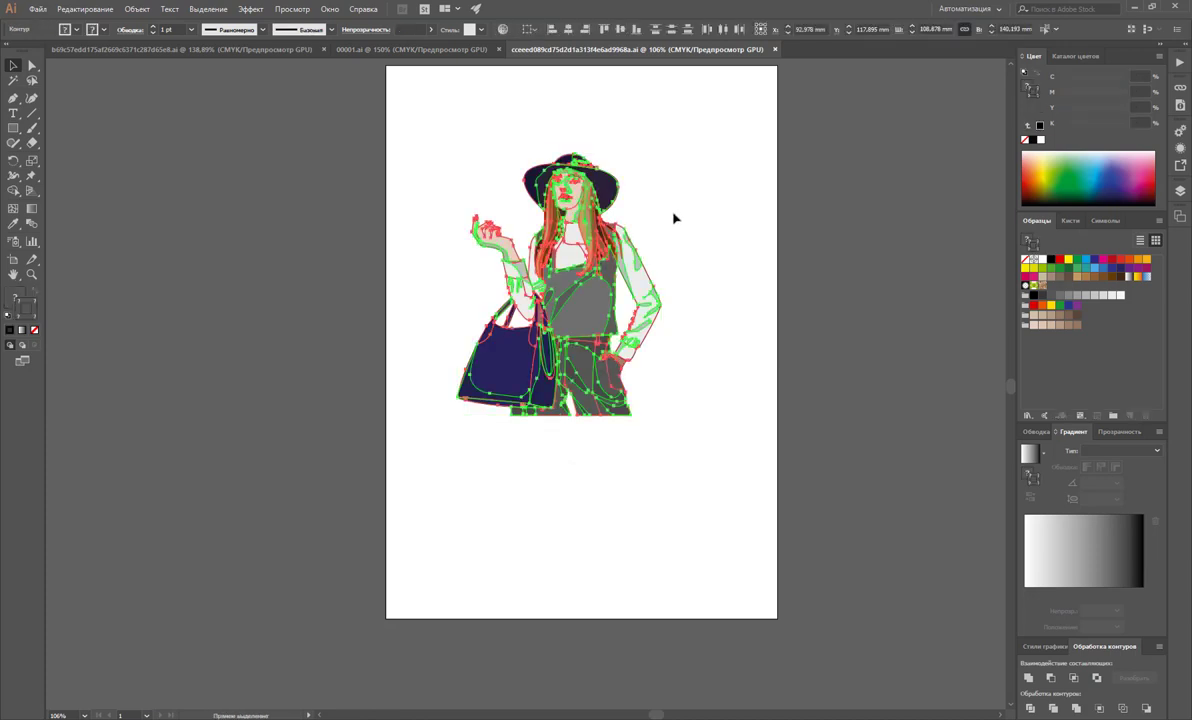
Step: Switch to the 00001.ai document and widen its artboard on the empty right side to about 332 mm
click(412, 49)
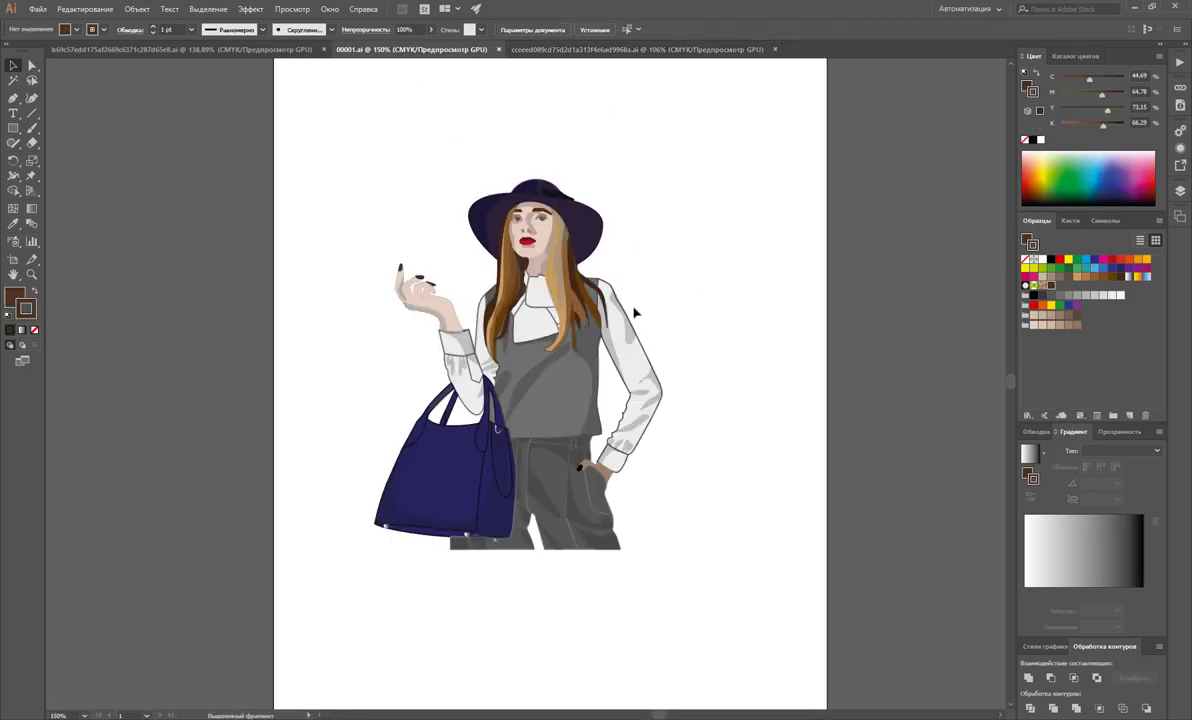
key(z)
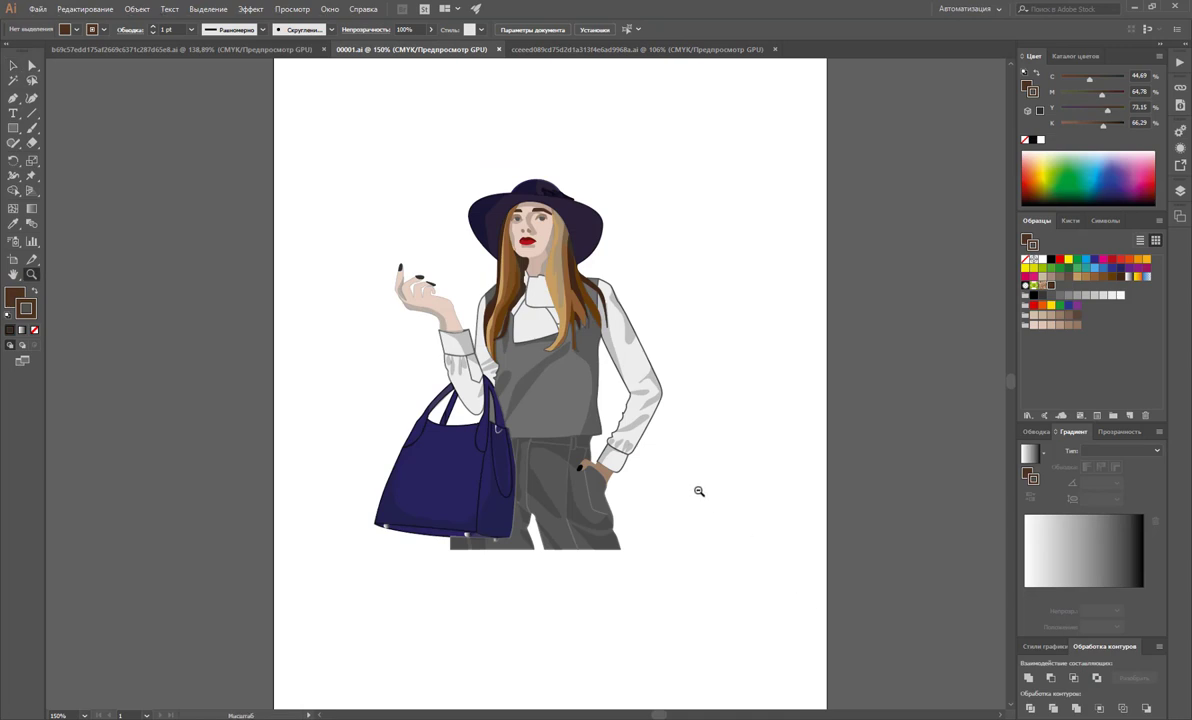
alt+click(700, 492)
click(13, 260)
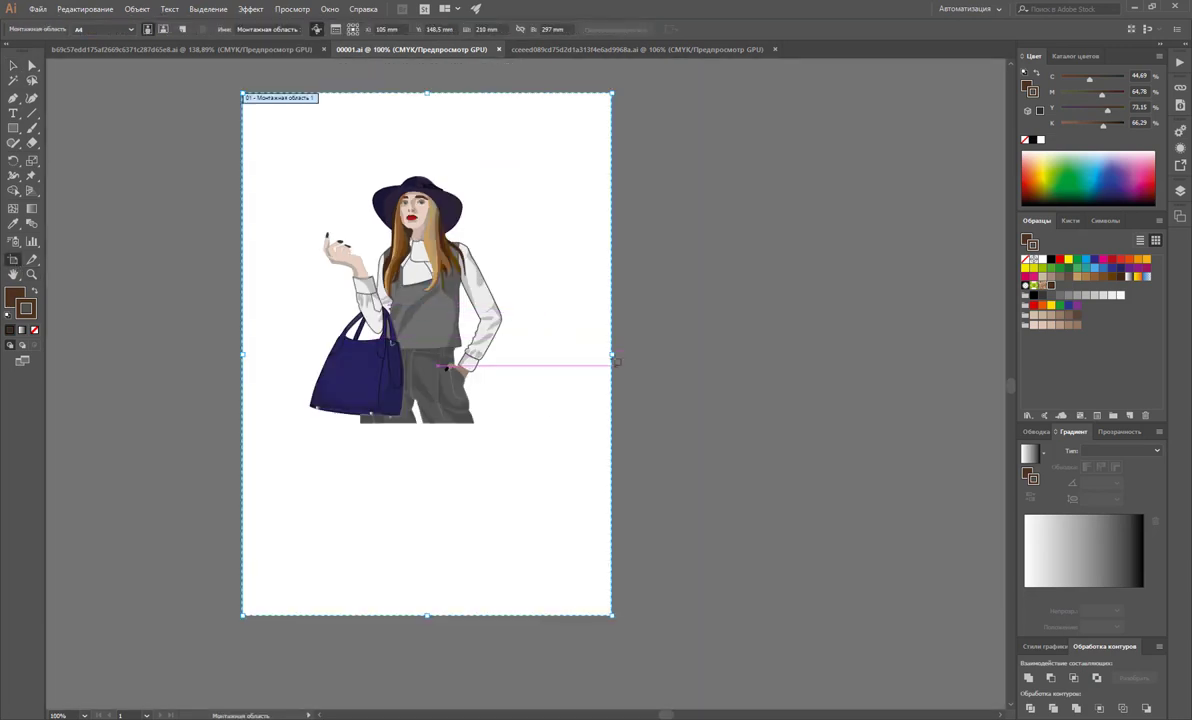
drag(612, 353, 827, 353)
click(13, 65)
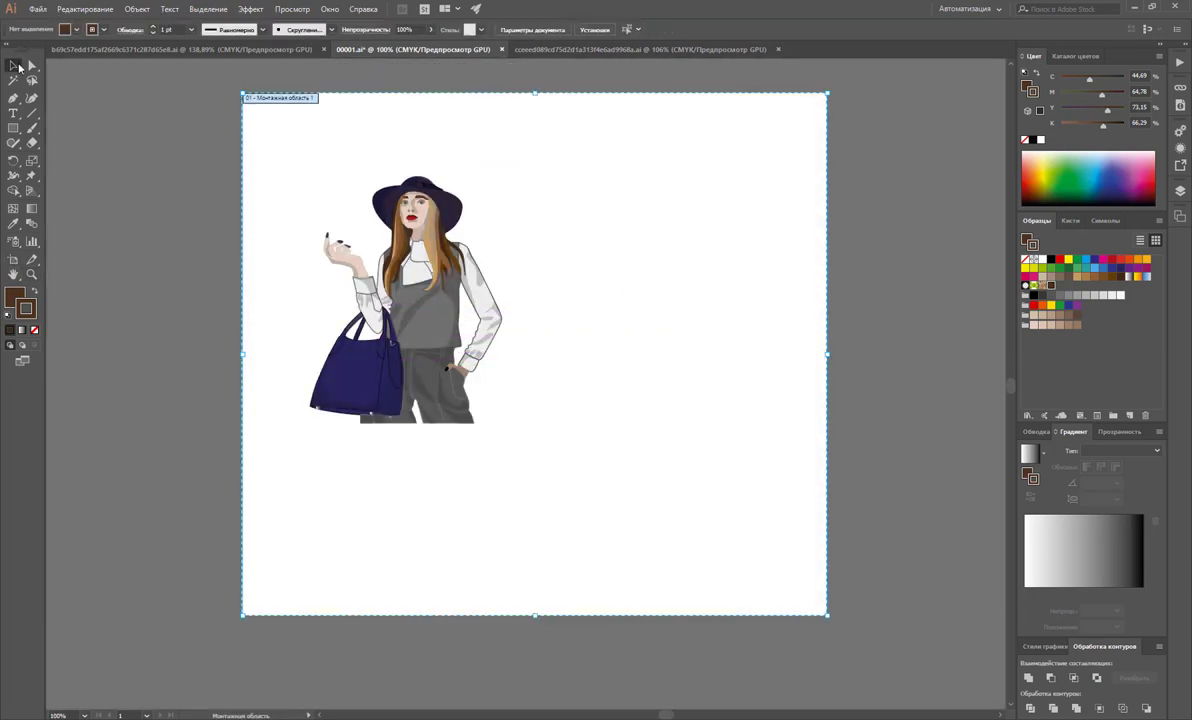
Step: Paste the original figure into the document and place it to the right of the refined figure
key(ctrl+v)
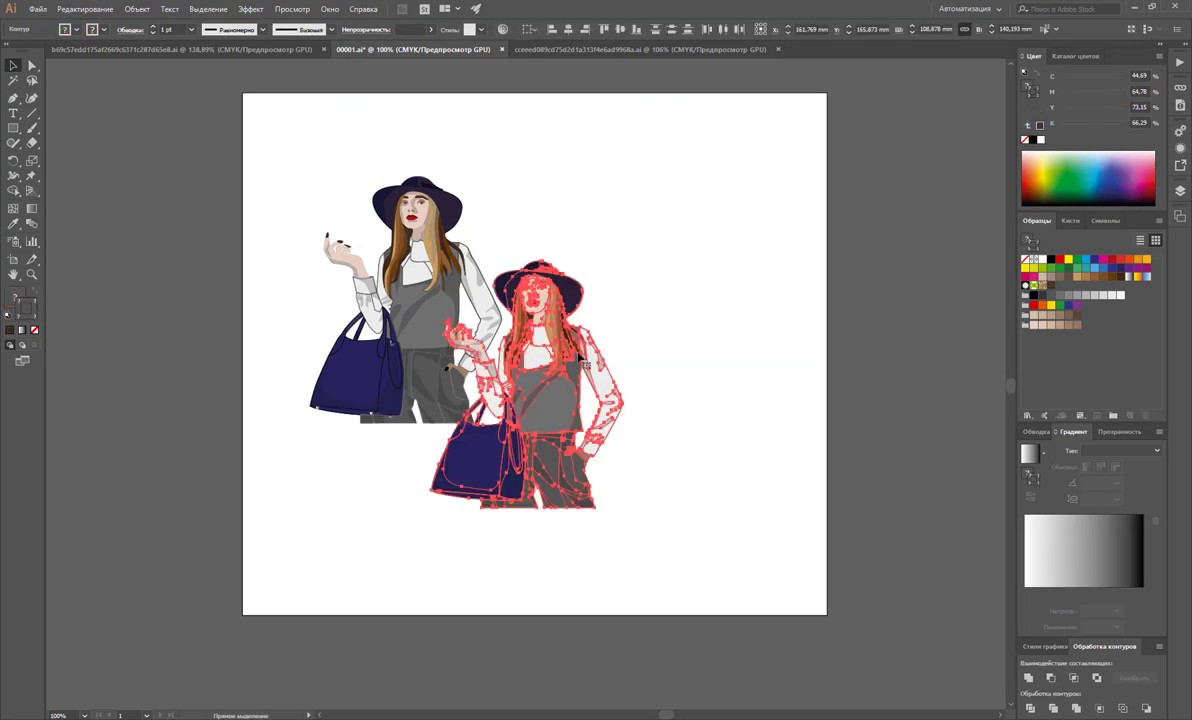
drag(550, 430, 642, 350)
drag(647, 352, 620, 362)
click(620, 473)
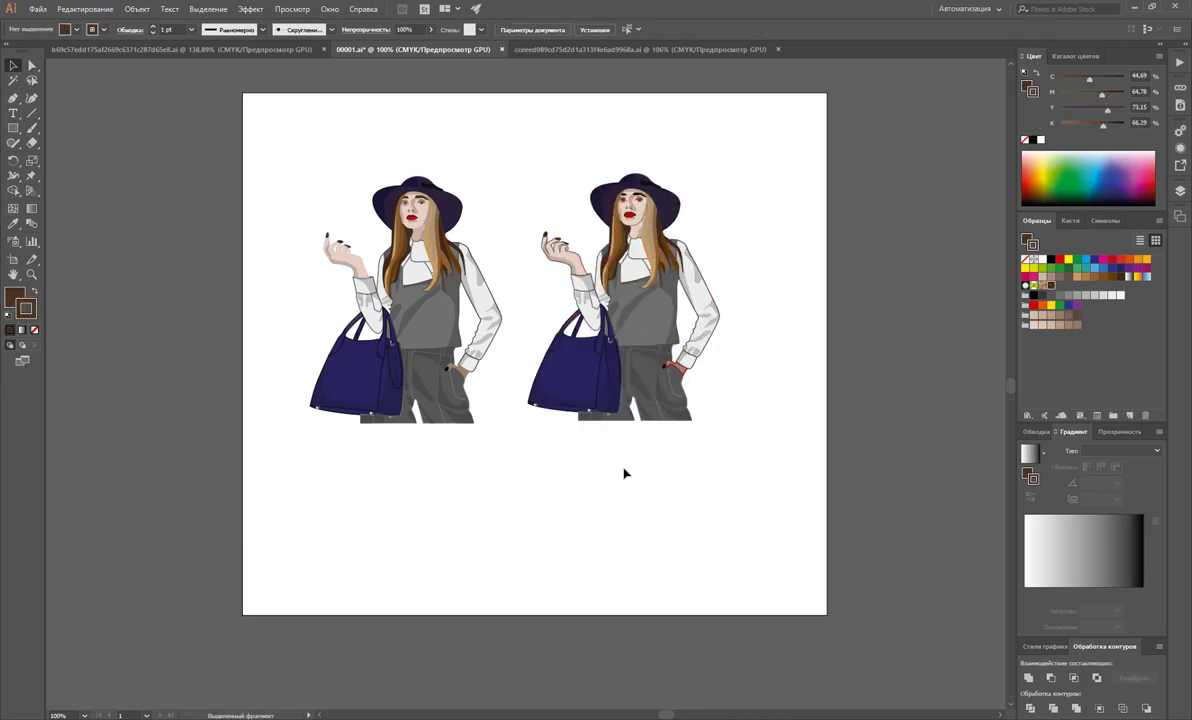
Step: Move the pasted original figure closer to the refined one, roughly level with it, and deselect it
drag(767, 115, 532, 458)
drag(629, 362, 622, 365)
click(604, 483)
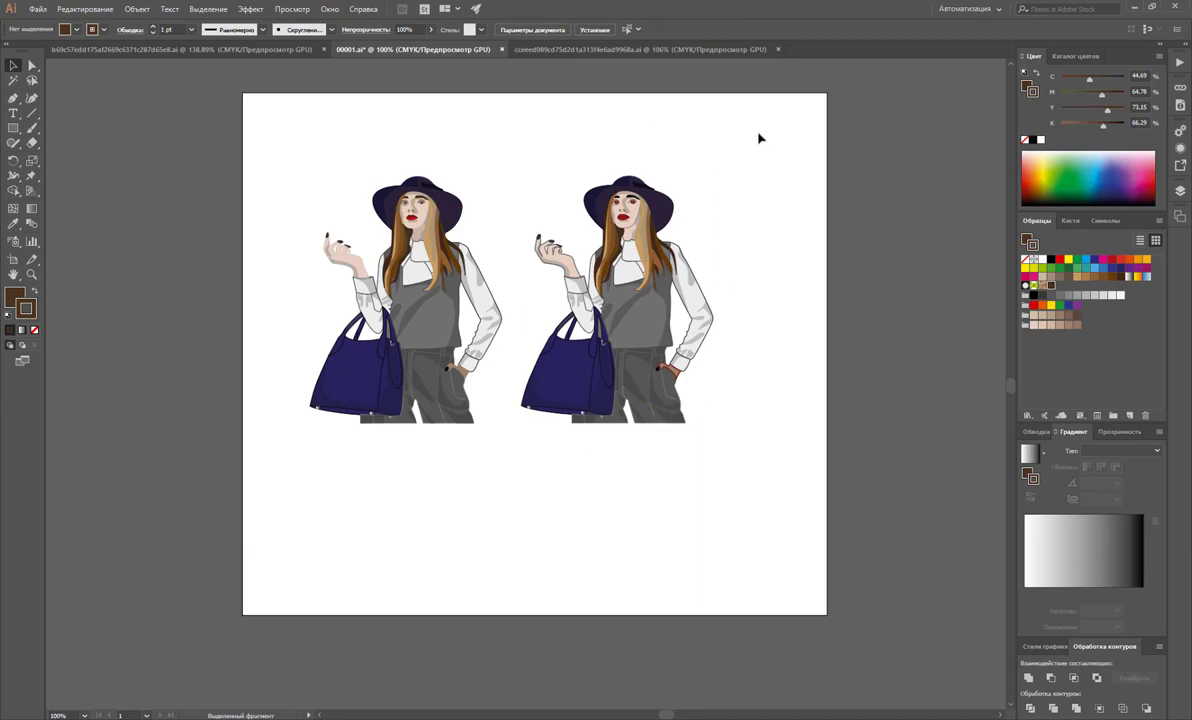
drag(757, 133, 512, 485)
drag(572, 380, 545, 383)
click(532, 508)
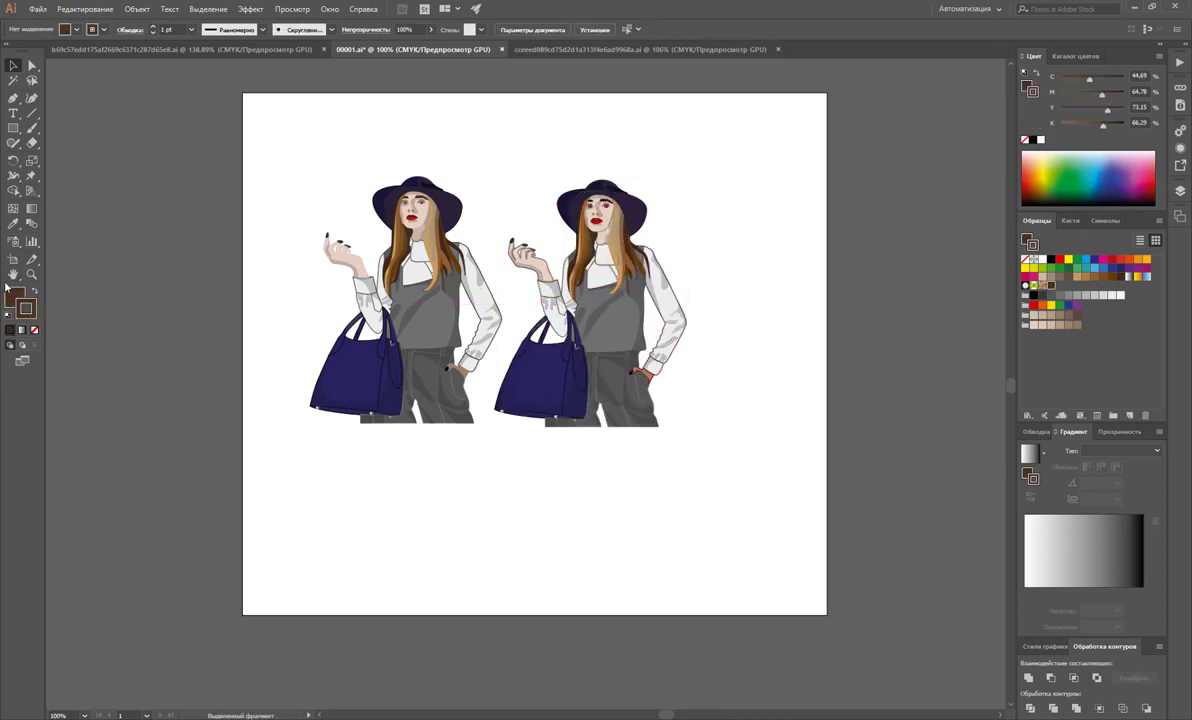
Step: Trim the artboard on all four sides to fit closely around both figures, about 231 by 158 mm
click(13, 260)
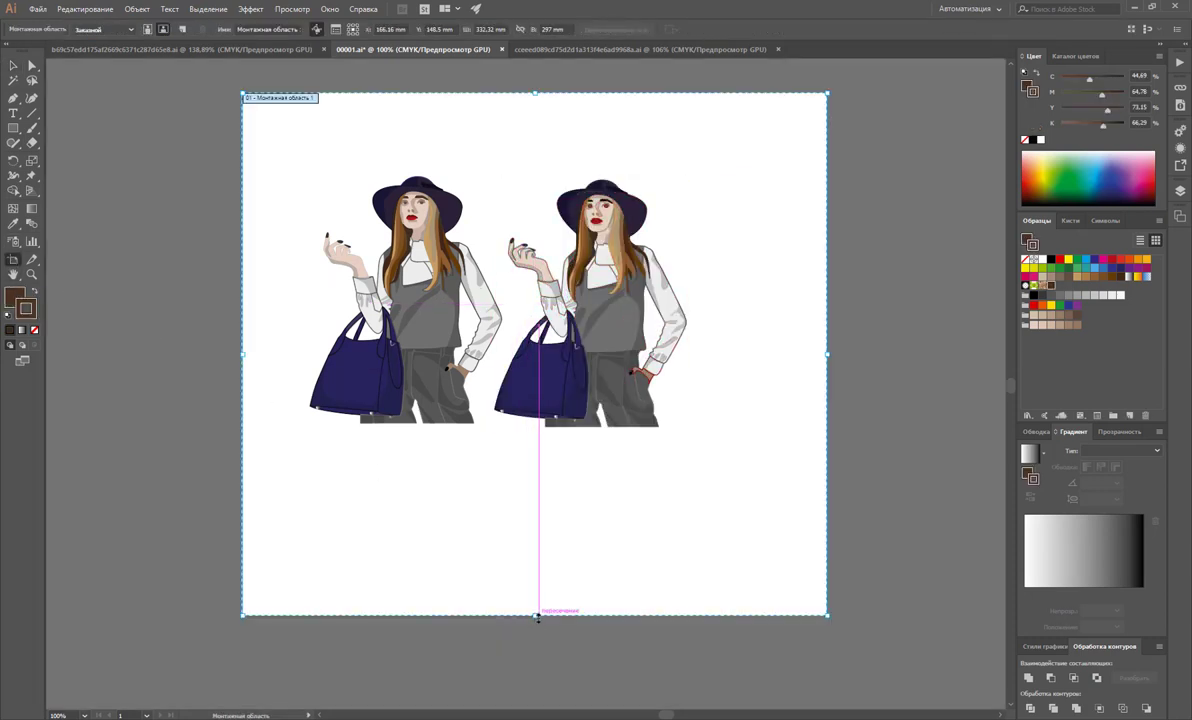
drag(540, 613, 561, 440)
drag(826, 268, 703, 277)
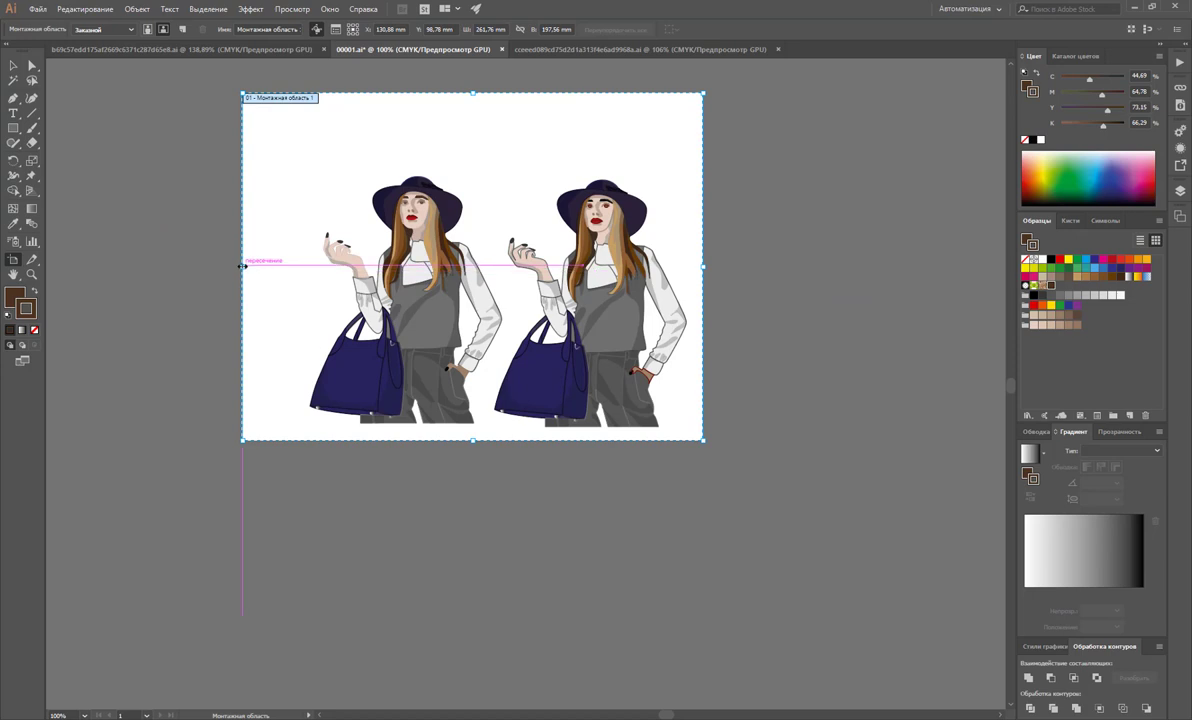
drag(243, 262, 304, 255)
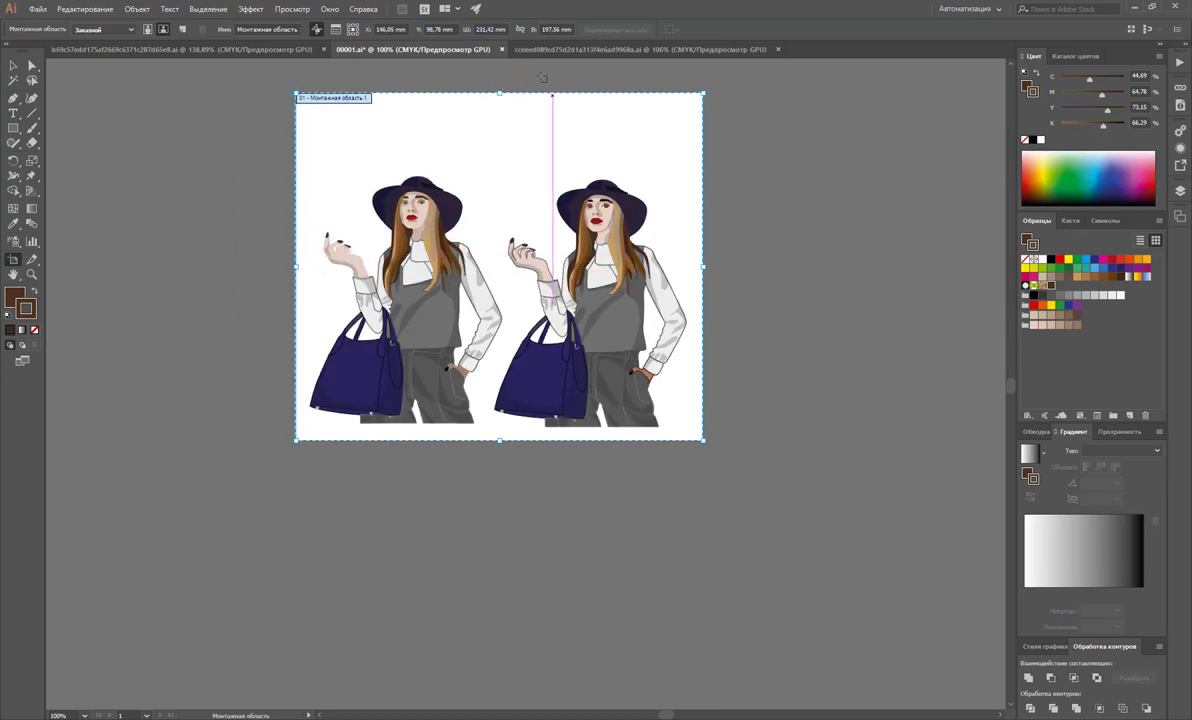
drag(497, 94, 495, 162)
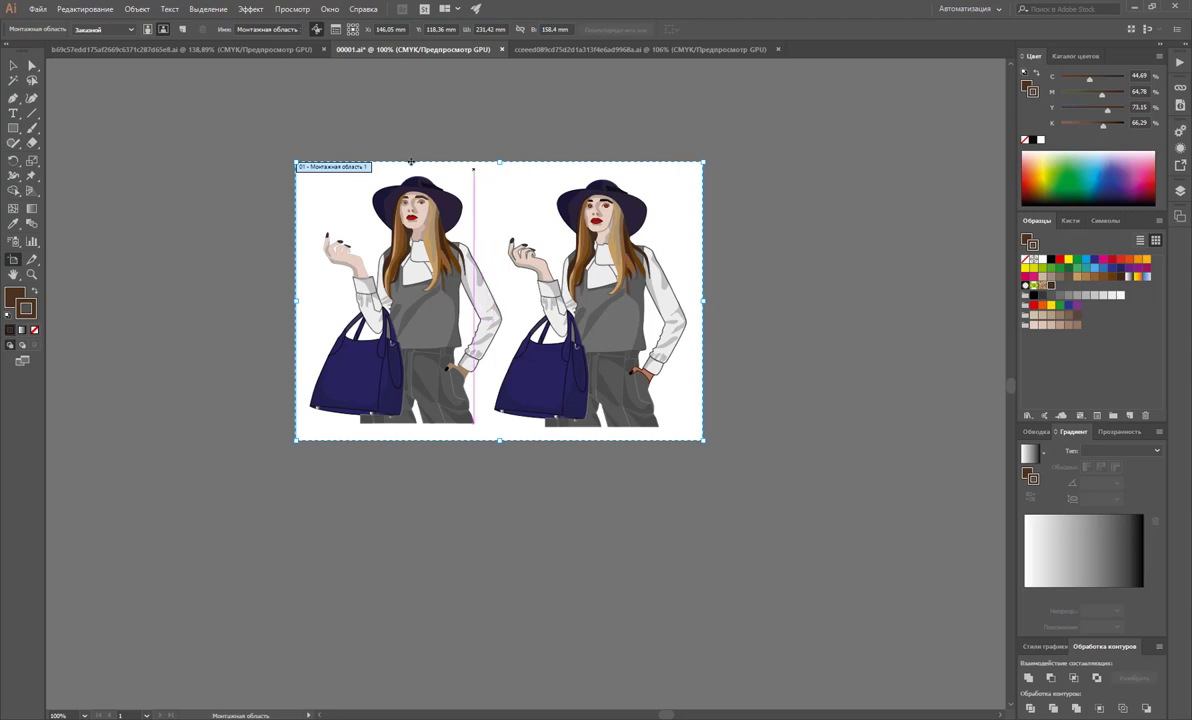
click(13, 65)
Step: Select the pasted original figure and nudge it upward until its hat is level with the refined figure's hat
drag(703, 166, 516, 467)
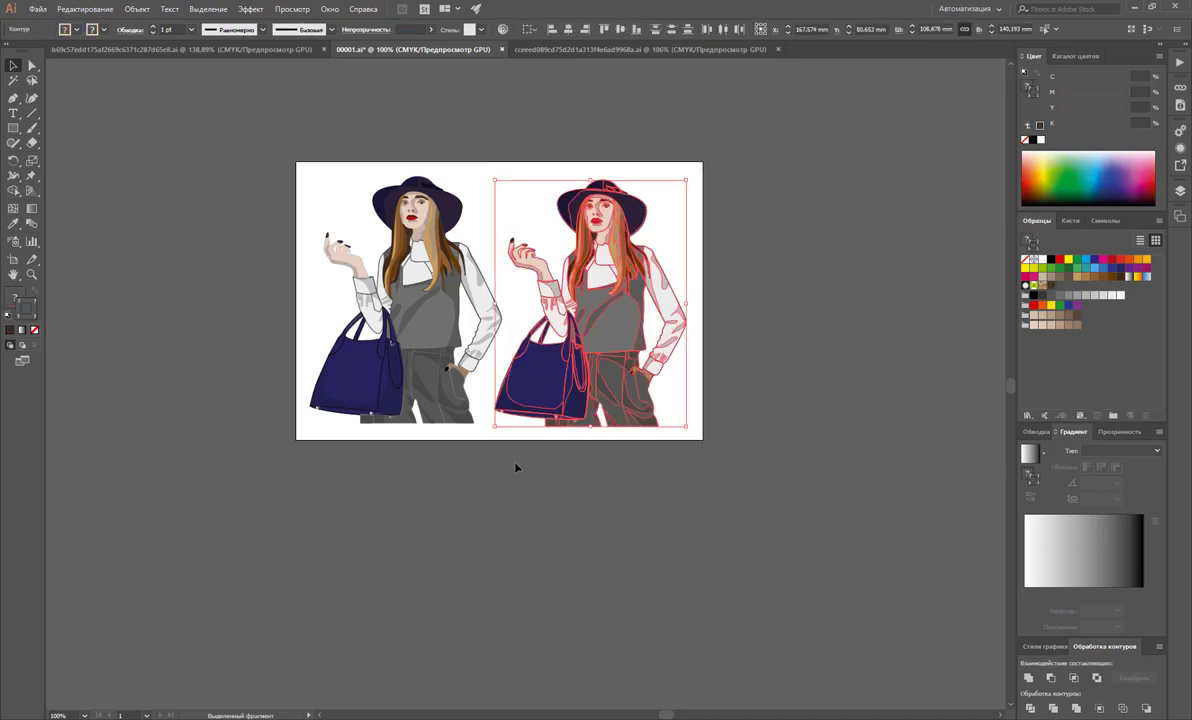
key(Up)
key(Up)
key(Up)
key(Up)
key(Up)
key(Up)
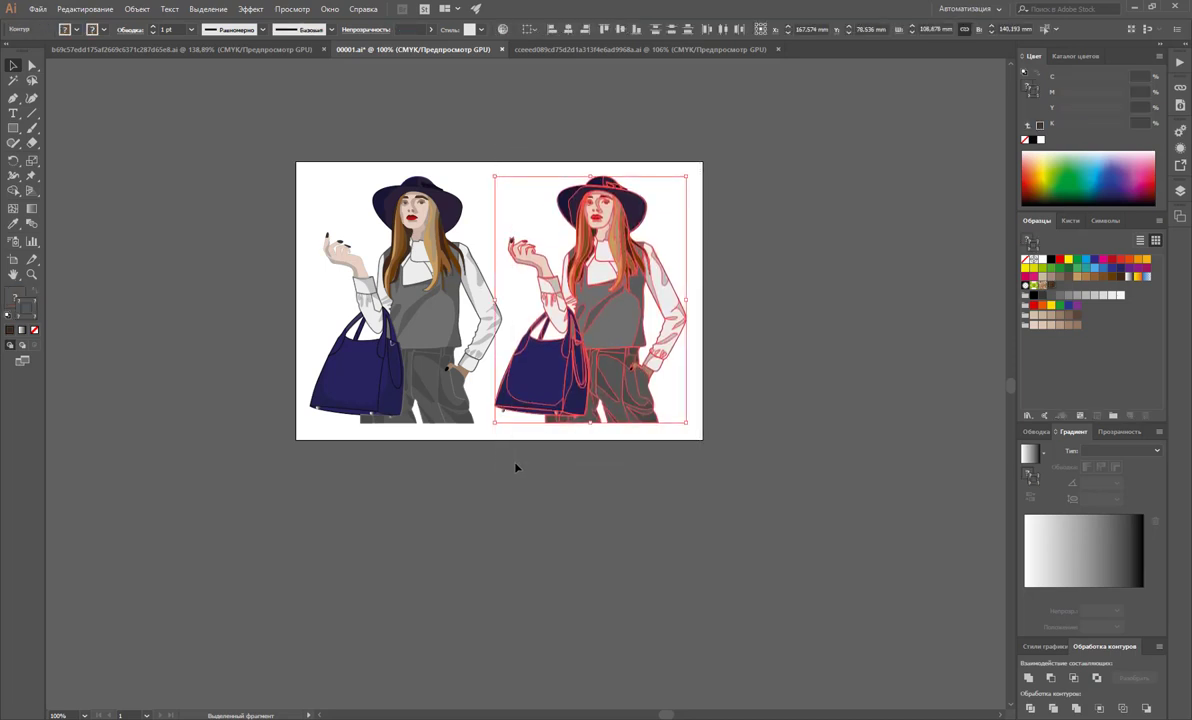
Step: Nudge the detached metal foot at the lower-left corner of the right figure's bag upward until it meets the bag's base
click(516, 467)
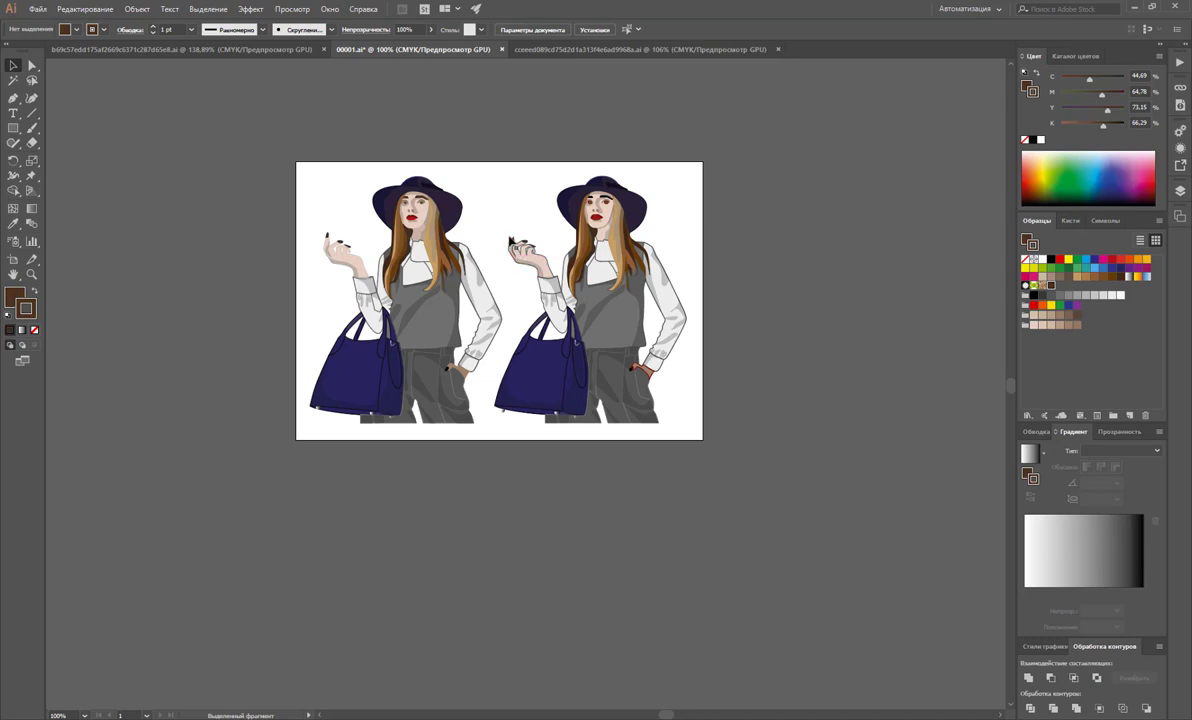
click(32, 274)
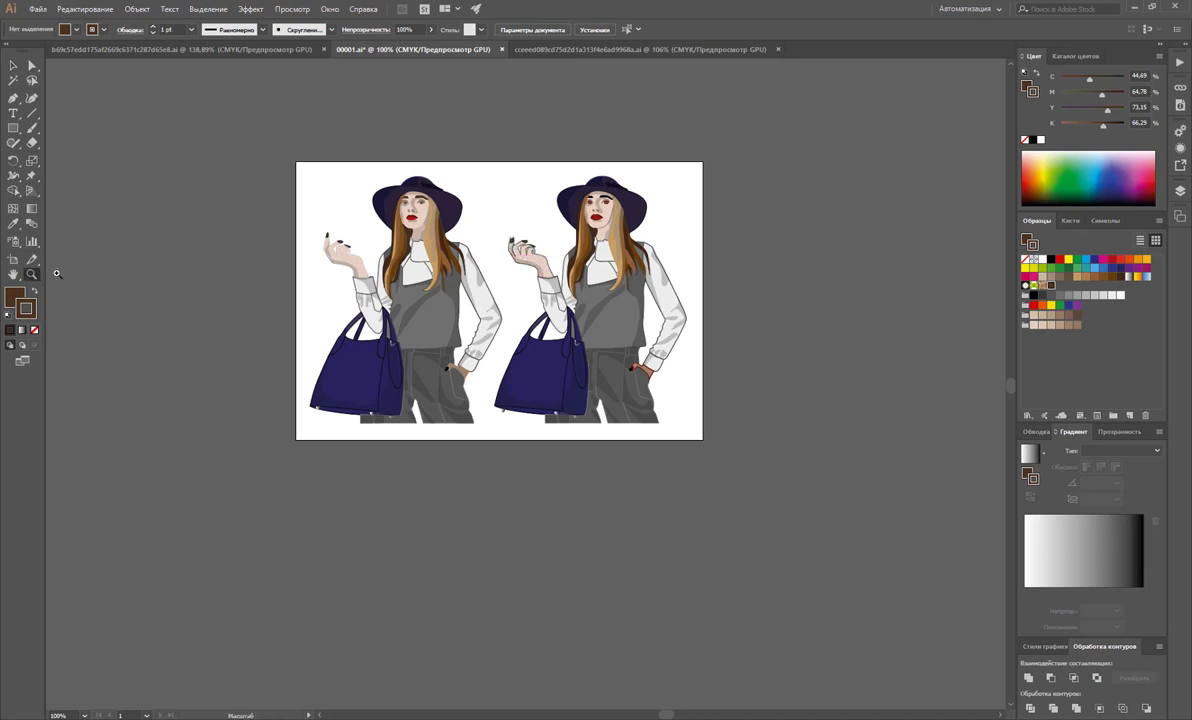
click(470, 275)
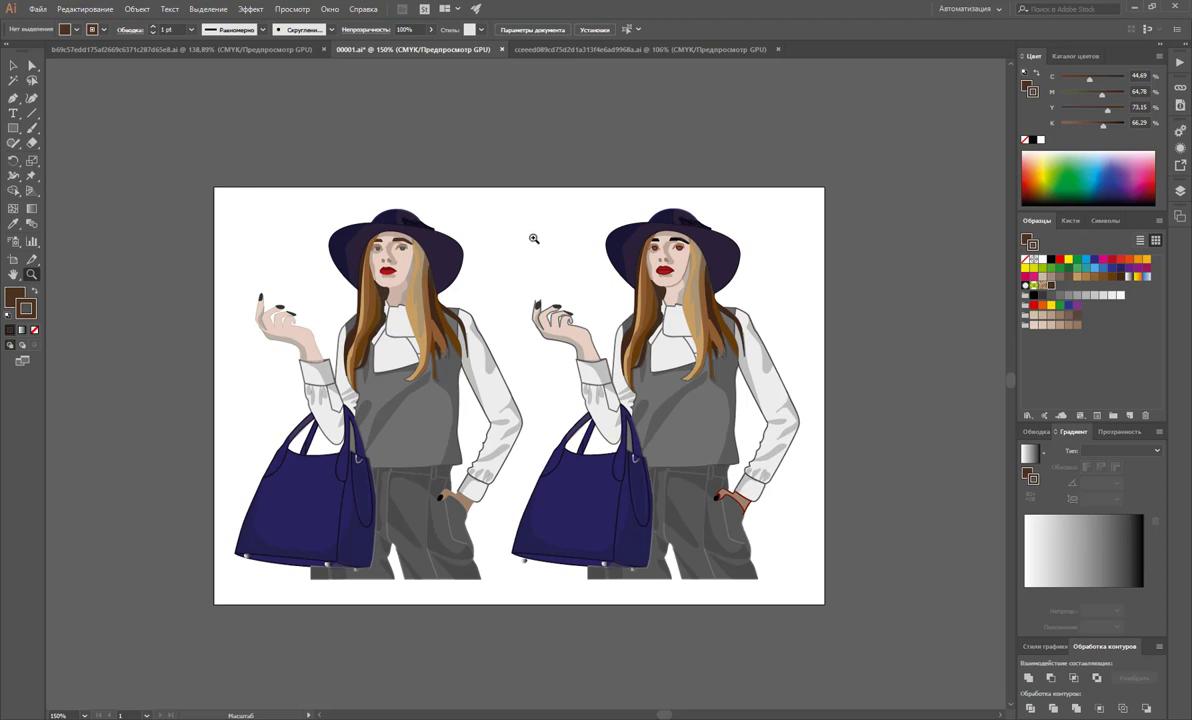
click(13, 65)
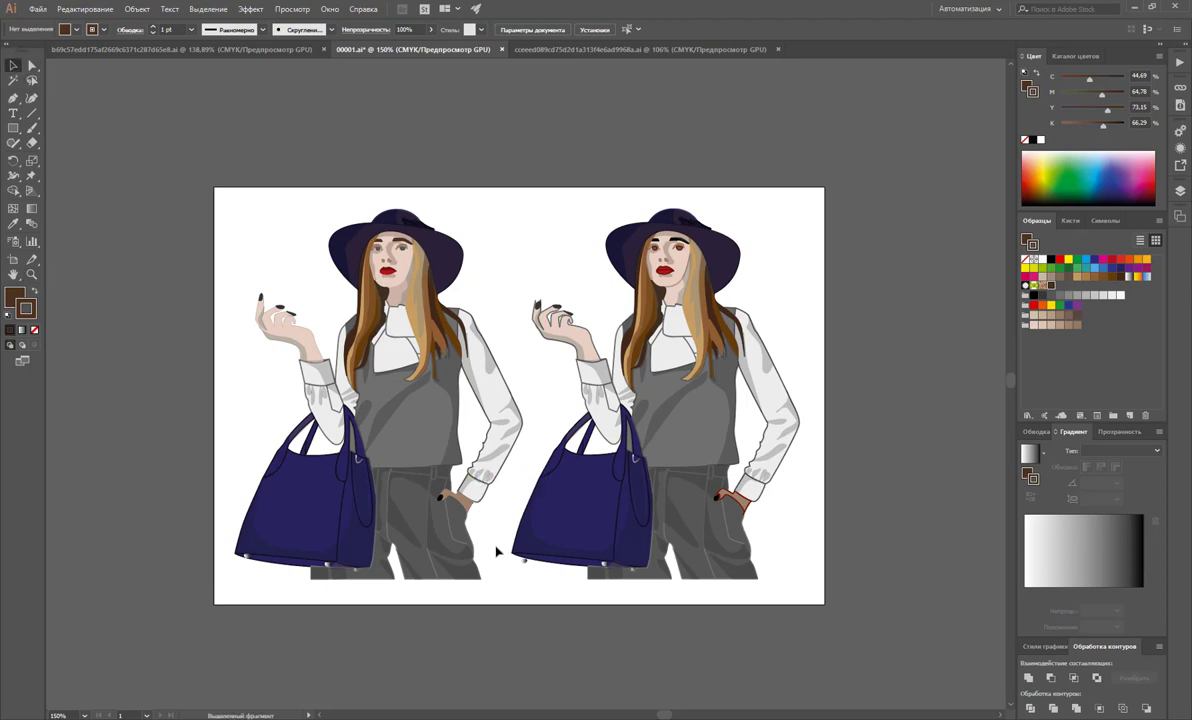
click(524, 562)
key(Up)
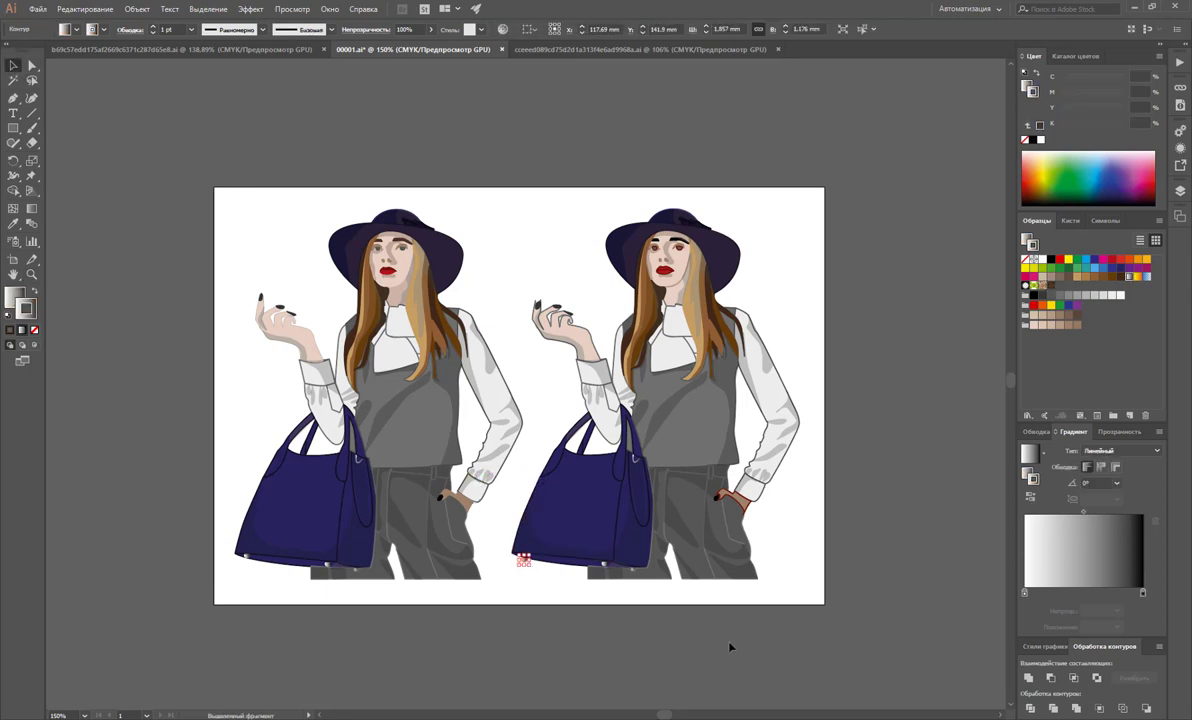
click(798, 583)
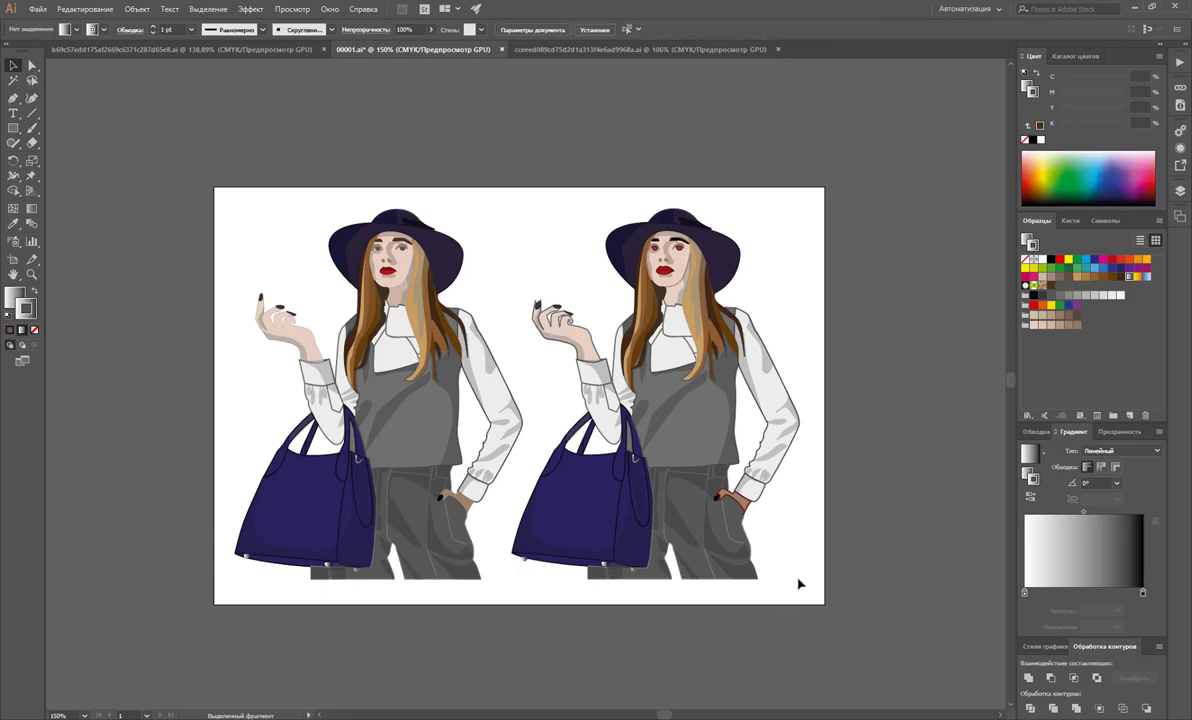
click(528, 560)
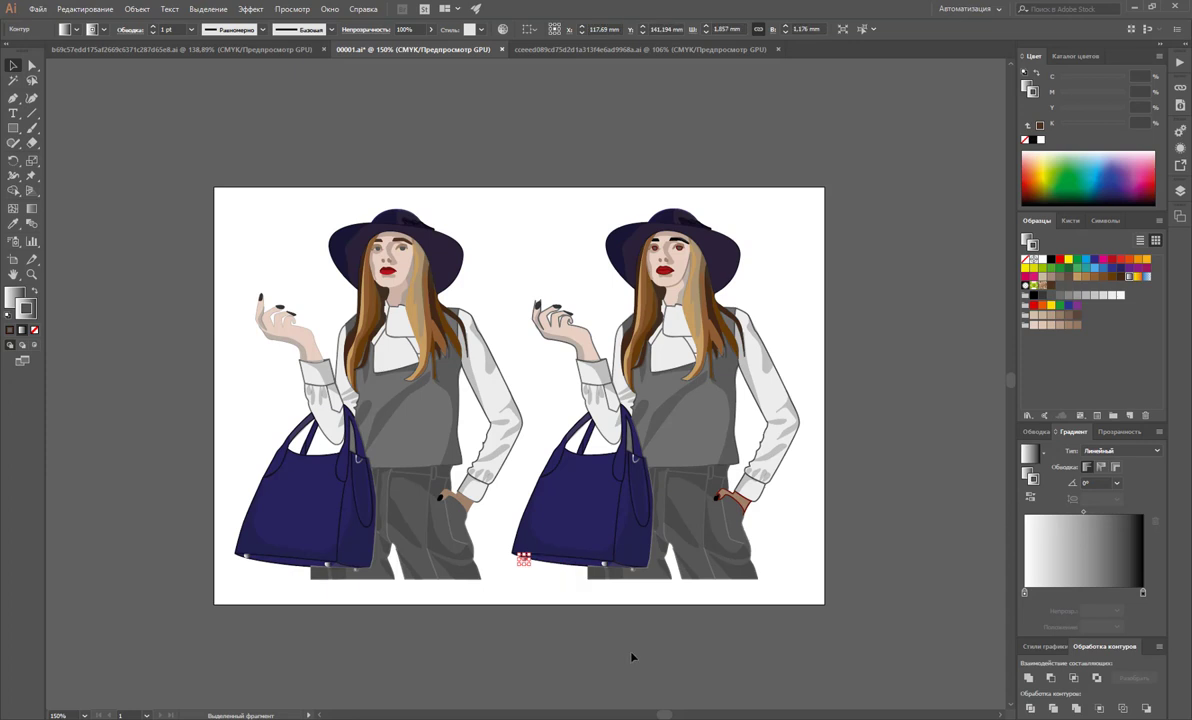
key(Up)
key(Up)
click(798, 587)
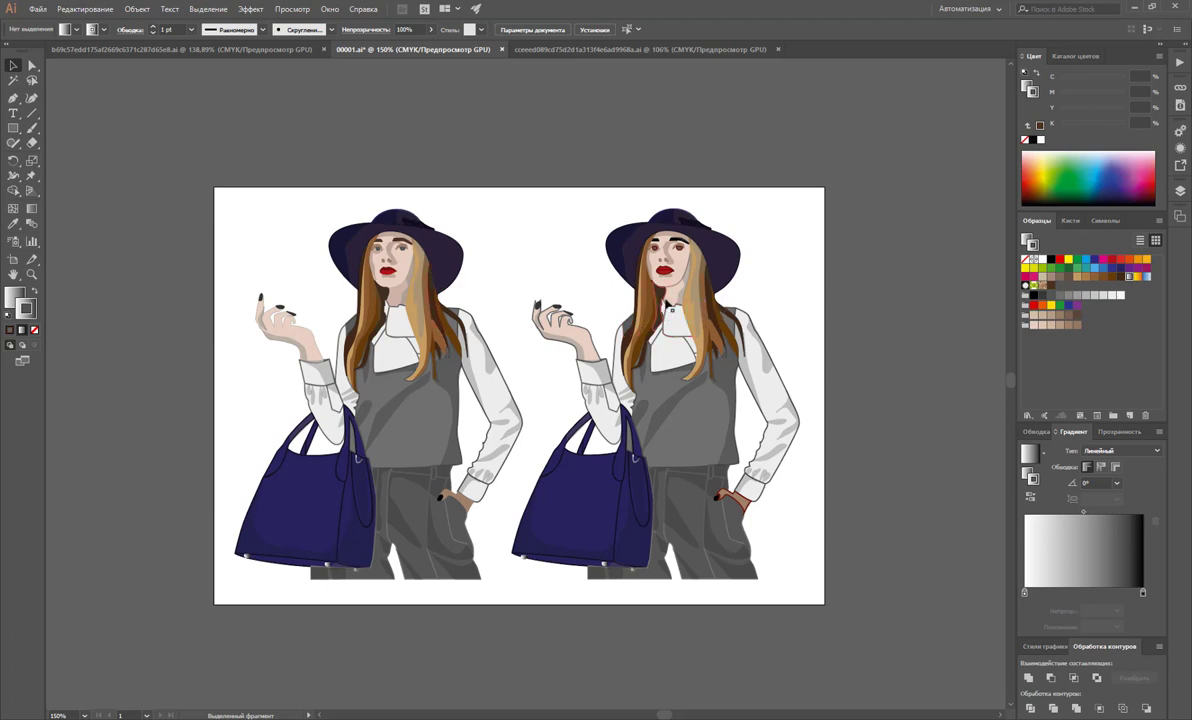
Step: Adjust the position of the dark index-finger nail on the right figure's raised hand and deselect it
click(537, 305)
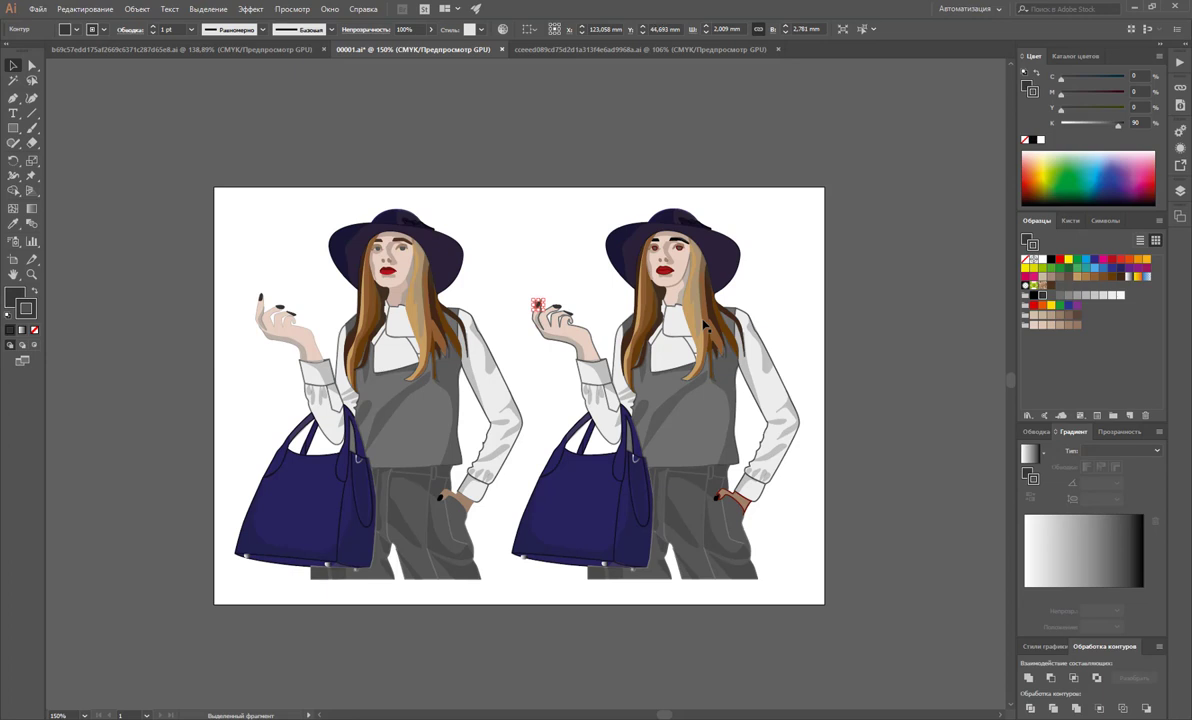
click(577, 257)
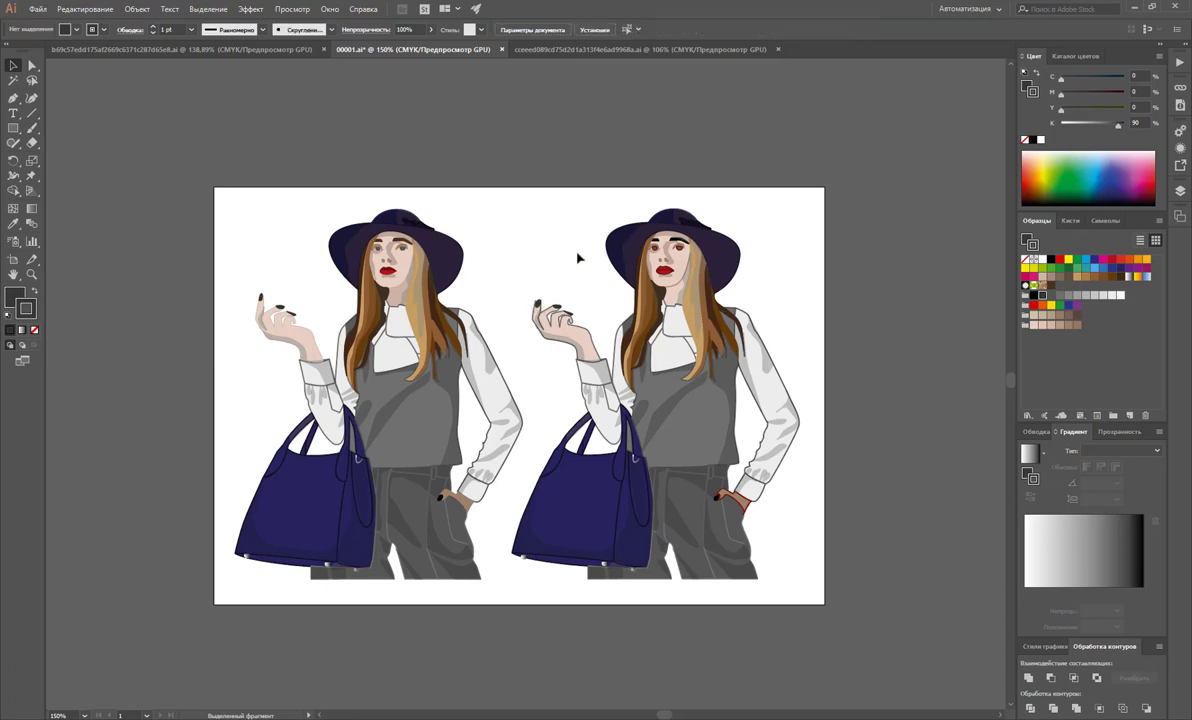